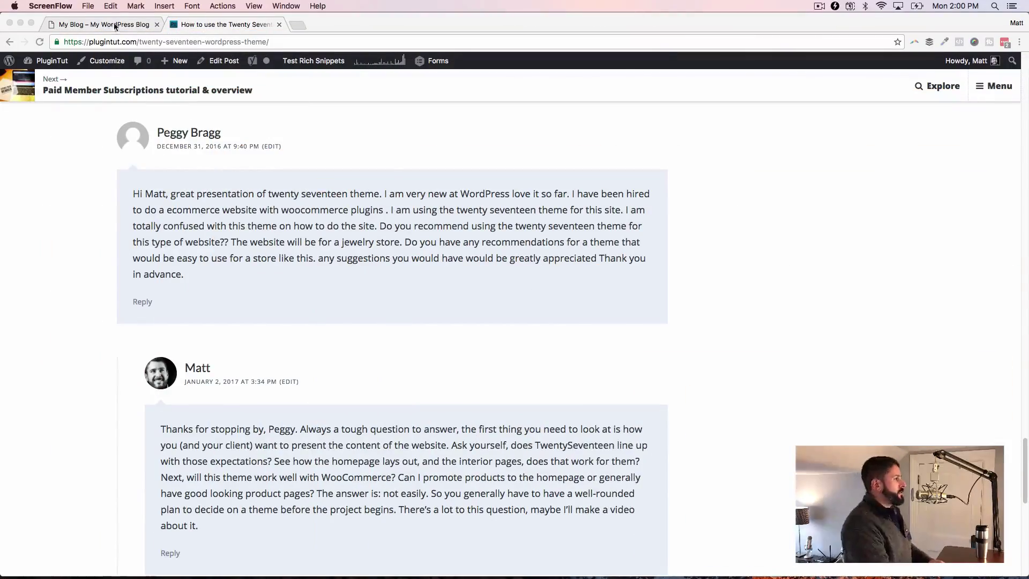
- Switch to the My Blog tab and scroll through its Twenty Seventeen homepage posts and sidebar
click(110, 24)
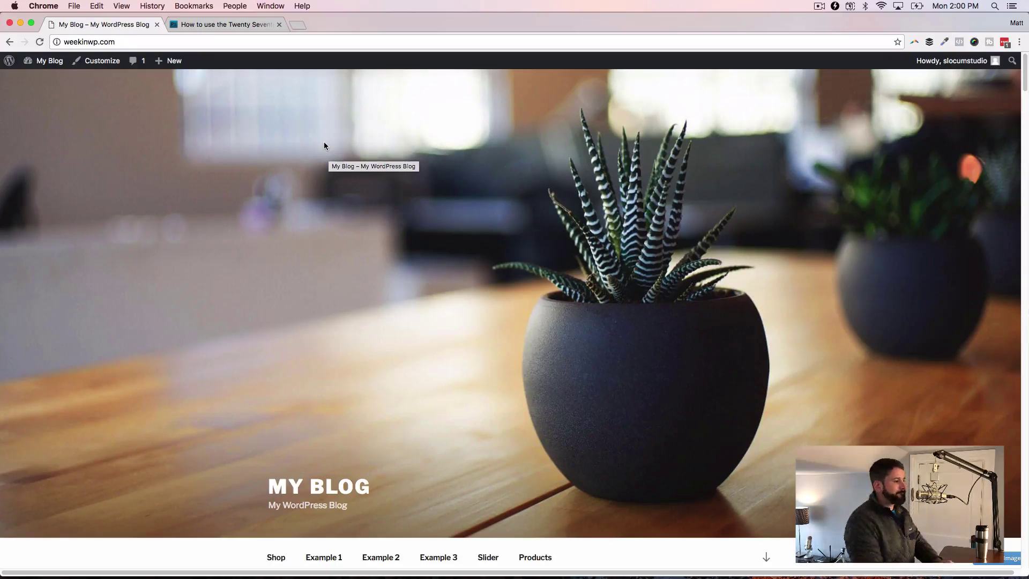
scroll(375, 335, down, 10)
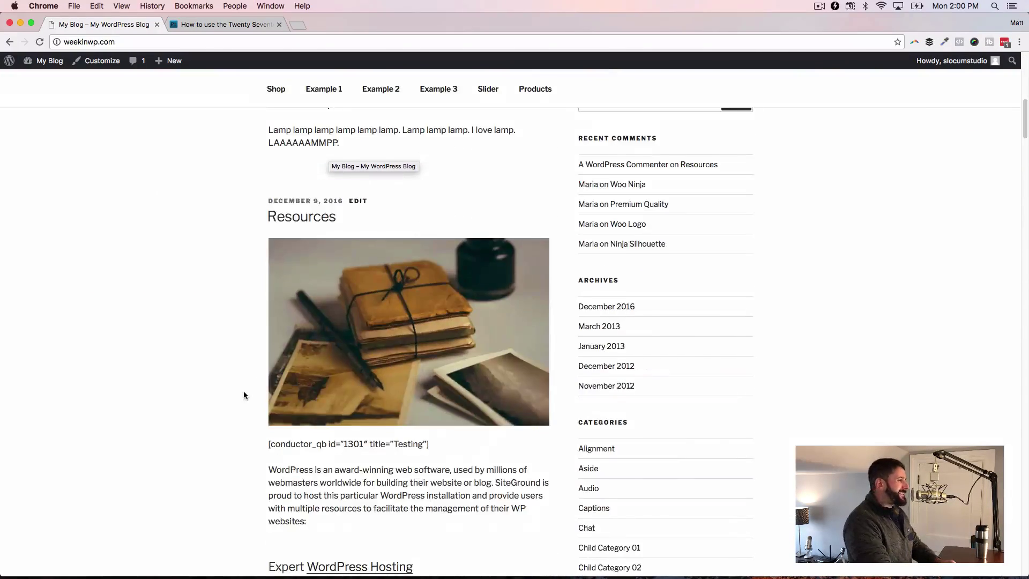
scroll(244, 396, up, 10)
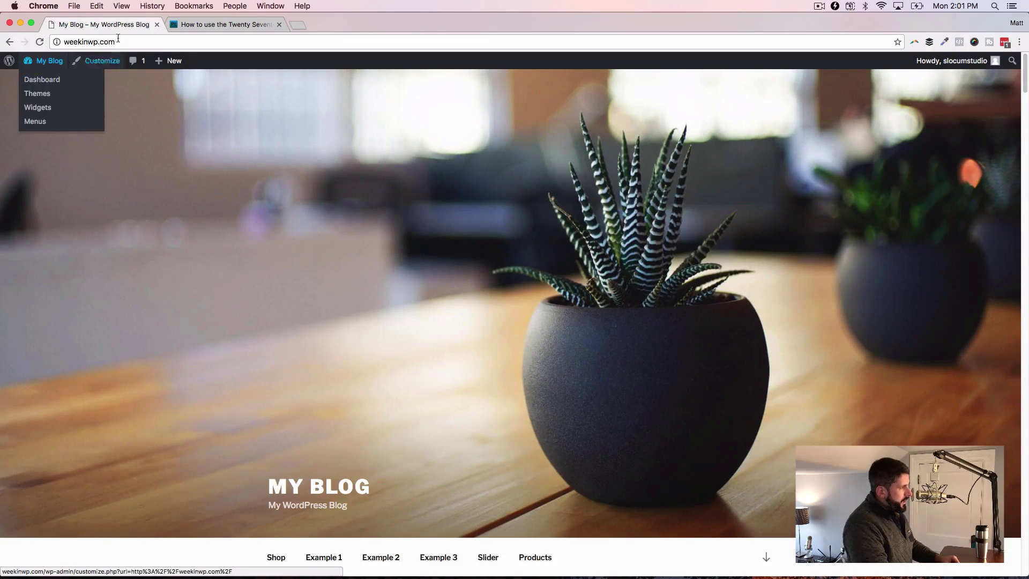
- Load unsplash.com in the second browser tab
click(190, 27)
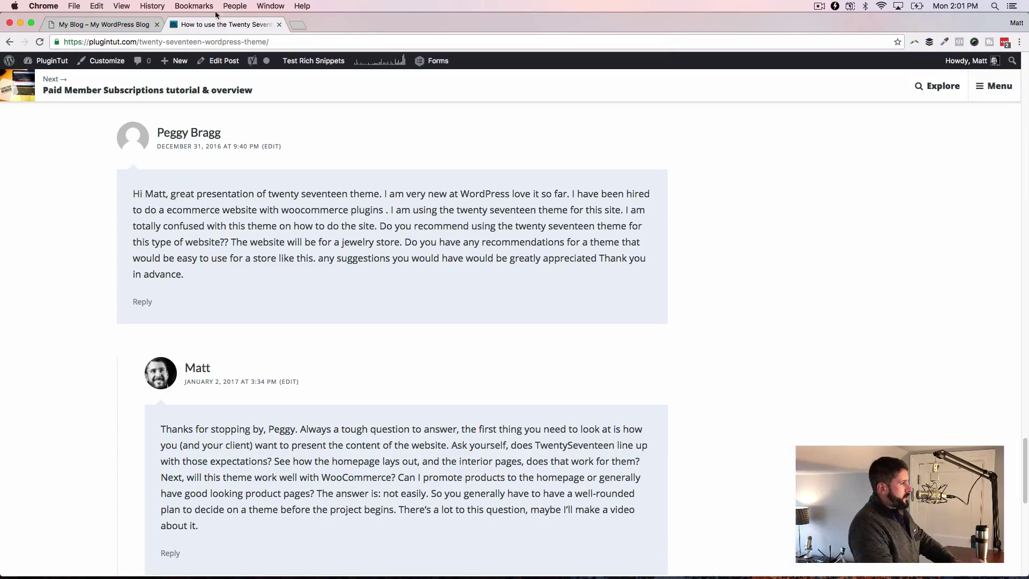
click(265, 38)
text(unsplash.com)
key(Return)
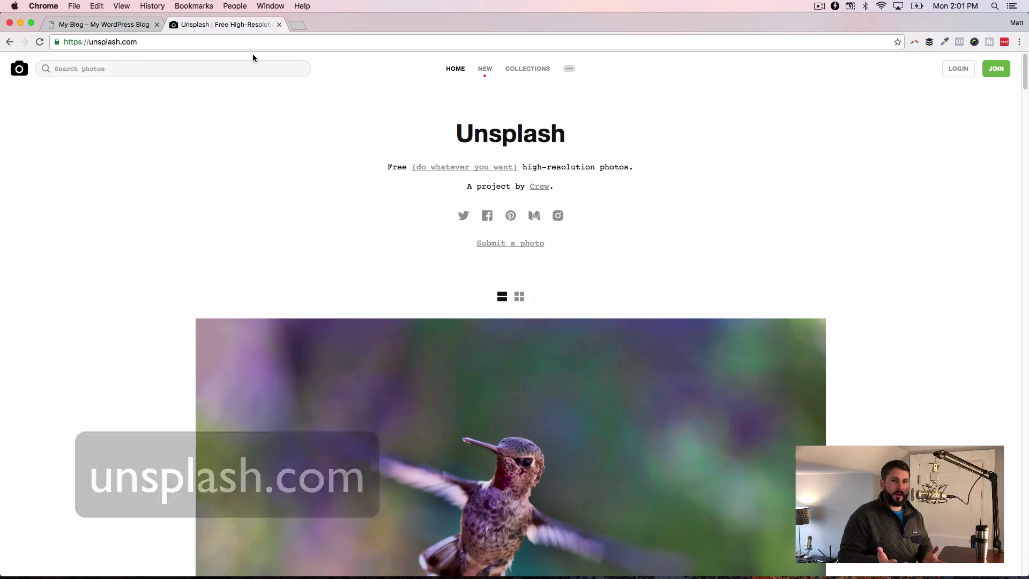
- Search Unsplash for 'jewelry' photos and scroll through the results
click(224, 66)
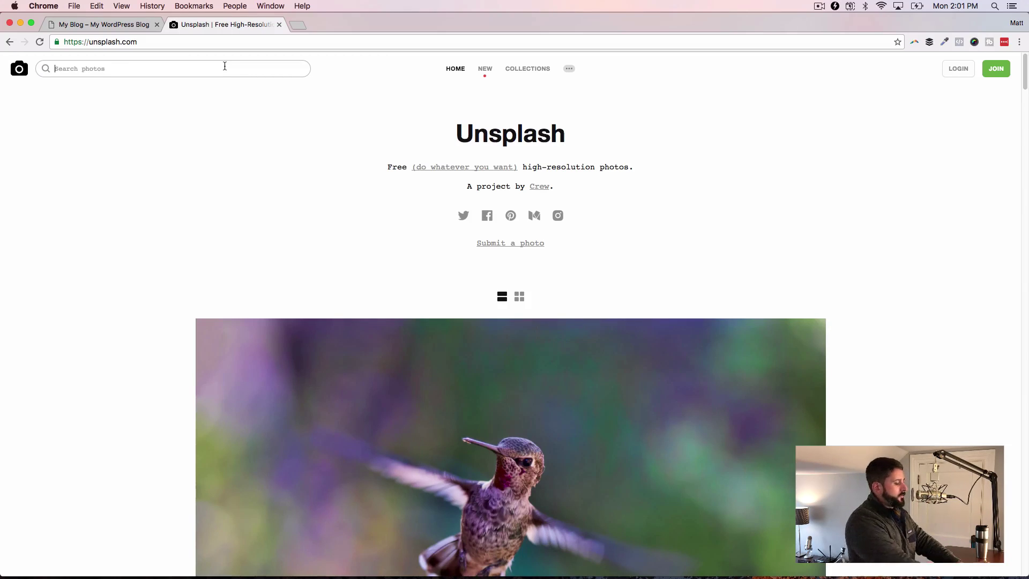
text(jewe)
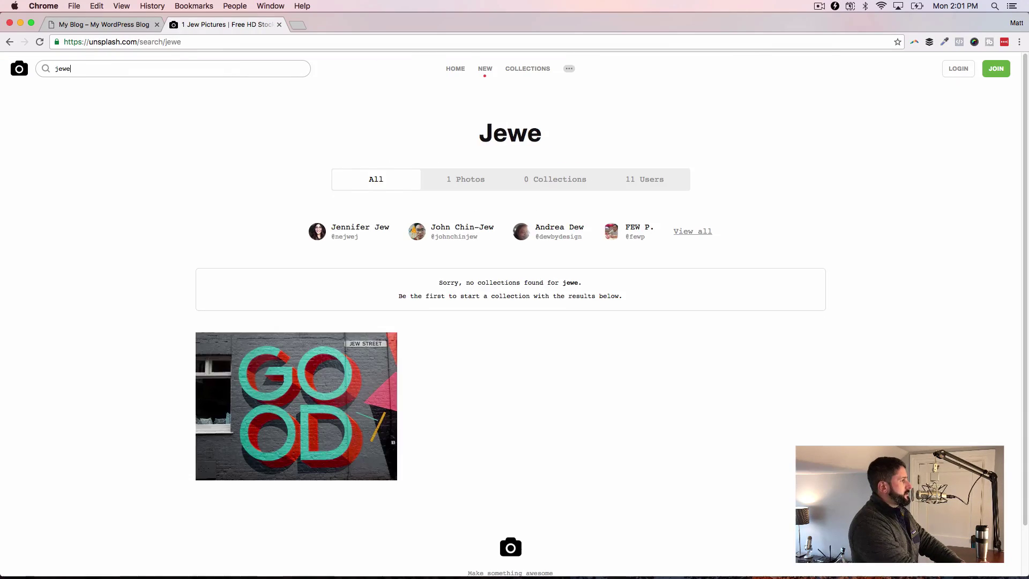
text(lry)
scroll(550, 401, down, 6)
scroll(550, 401, down, 1)
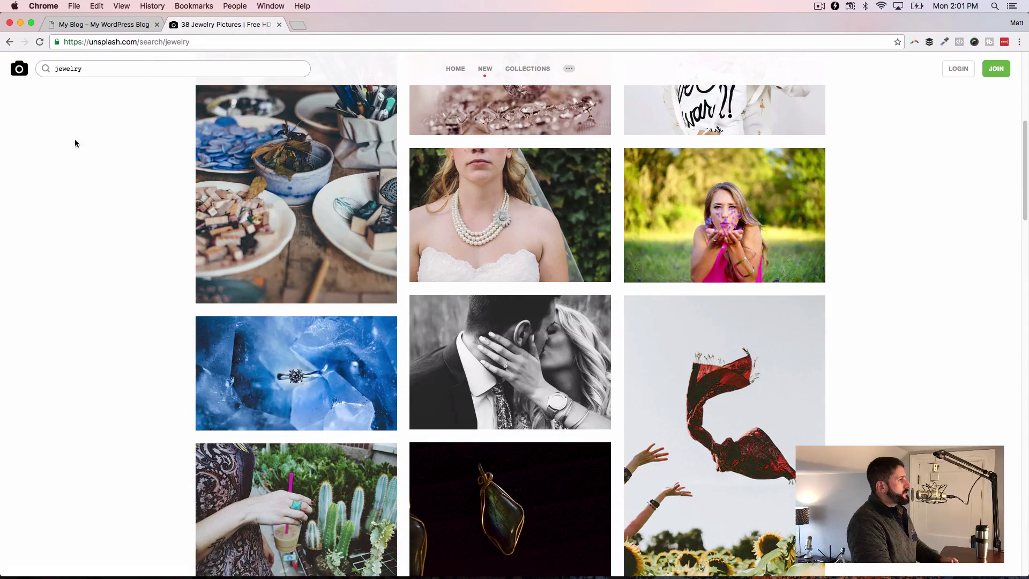
- Go to the My Blog dashboard's Media > Instant Images page
click(84, 25)
mouse_move(47, 60)
click(44, 80)
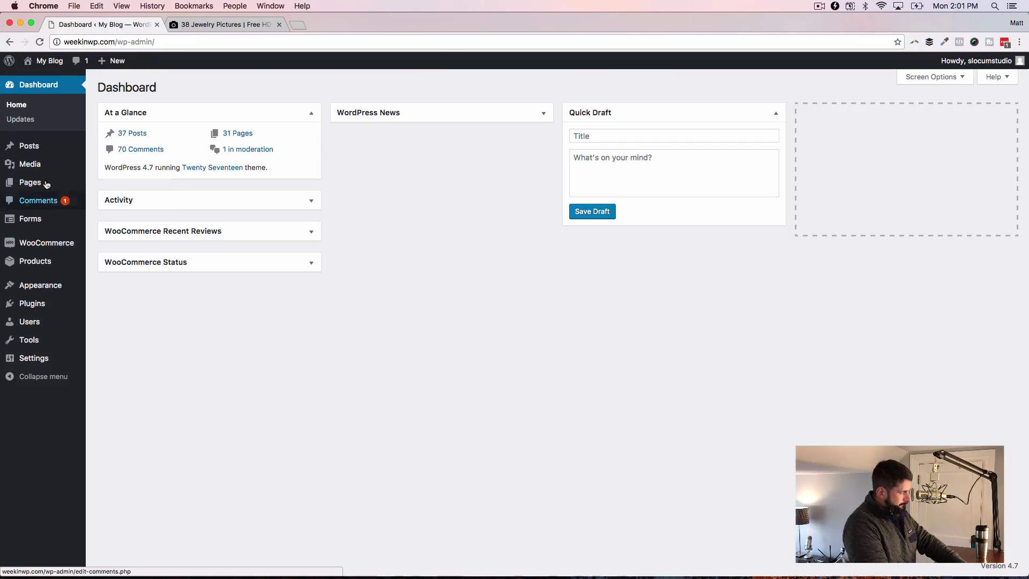
mouse_move(43, 174)
click(123, 166)
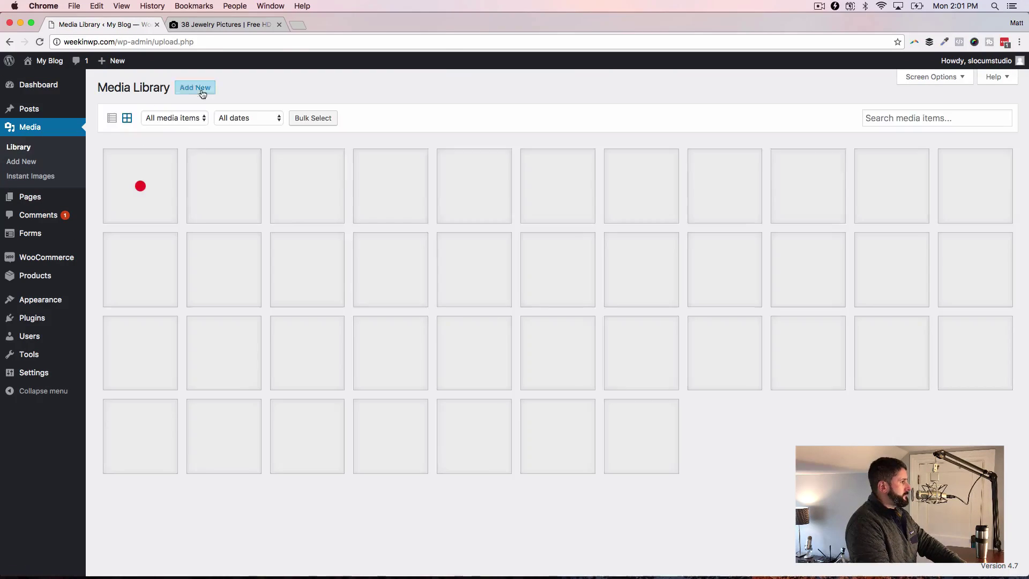
click(48, 175)
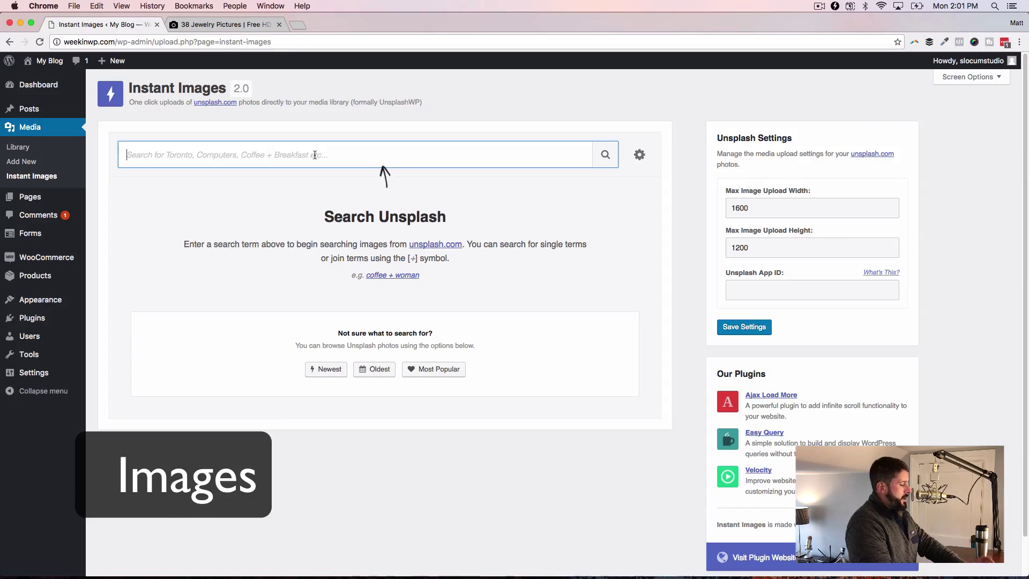
- Search Instant Images for jewelry and download the pink ring and bride-with-pearls photos
text(jewelry)
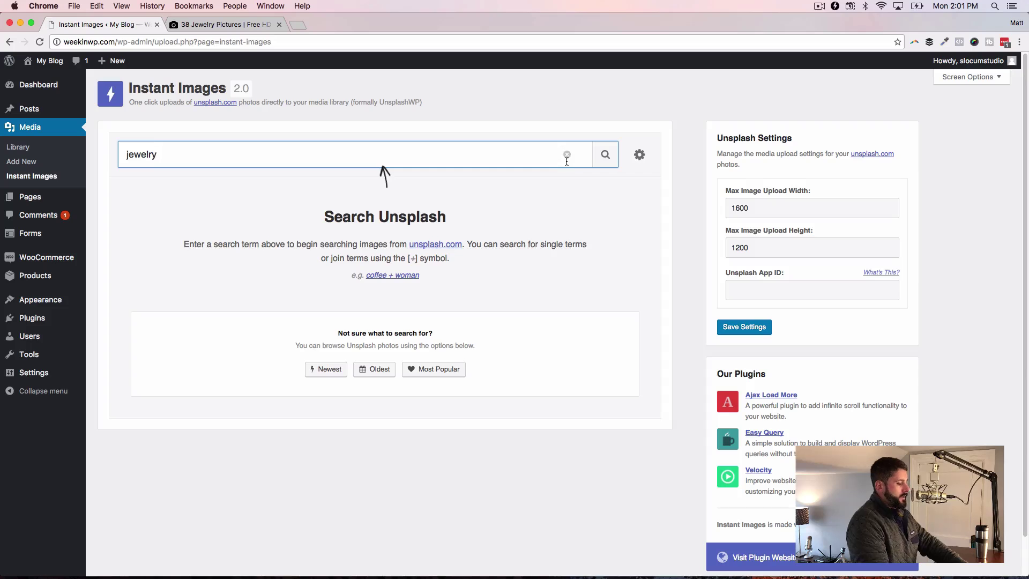
key(Return)
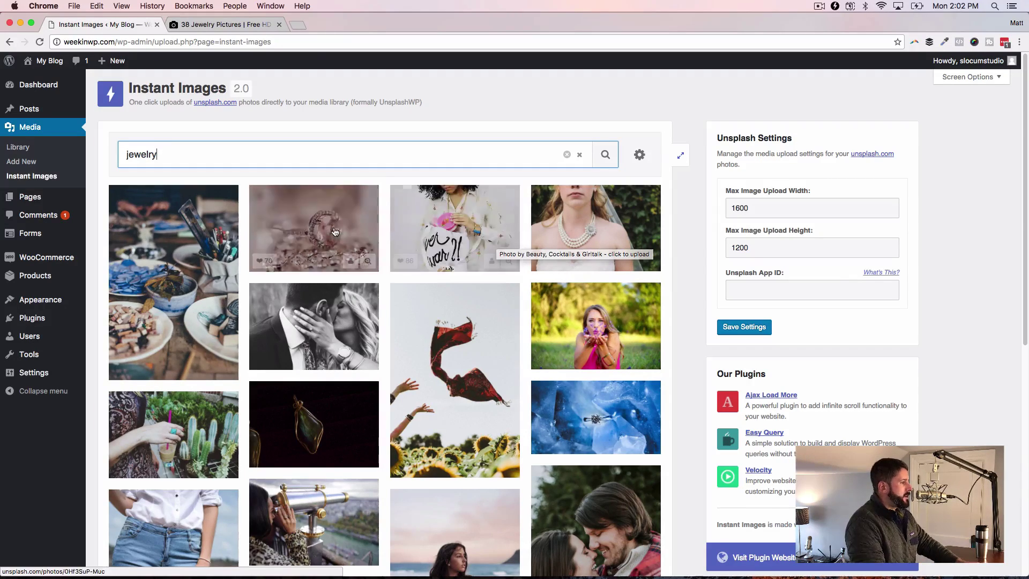
click(295, 215)
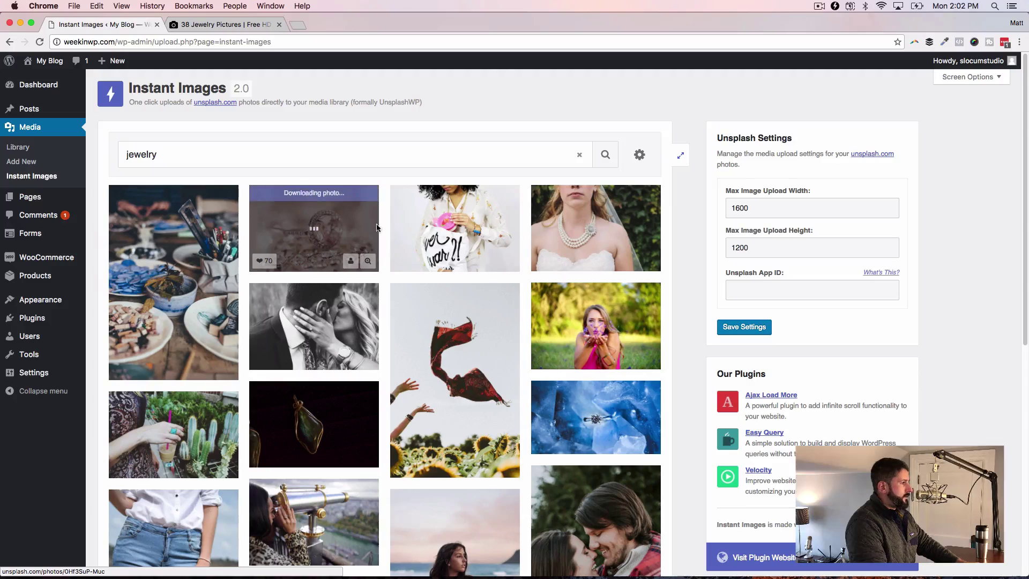
click(576, 236)
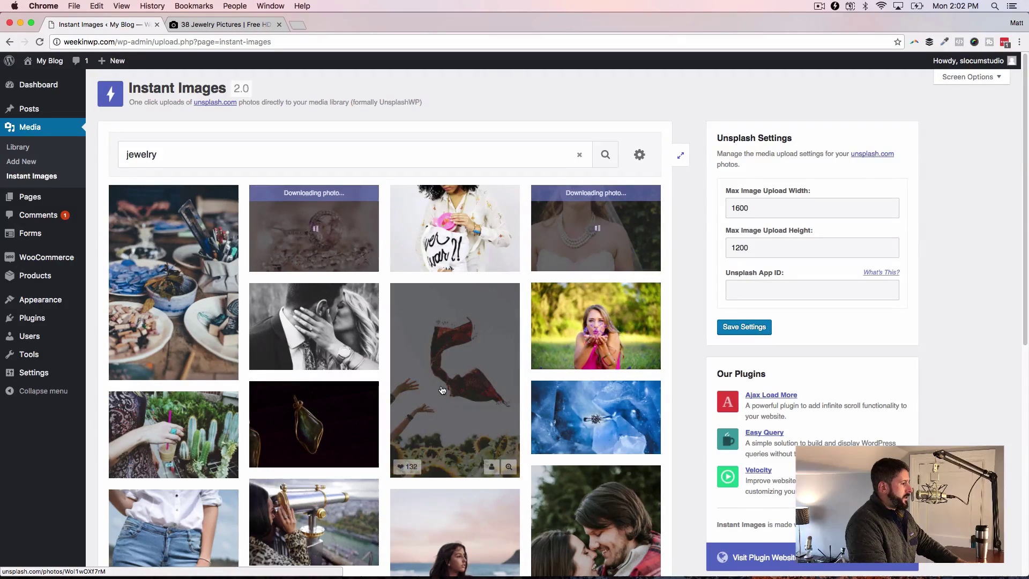
scroll(464, 373, down, 8)
scroll(523, 370, up, 8)
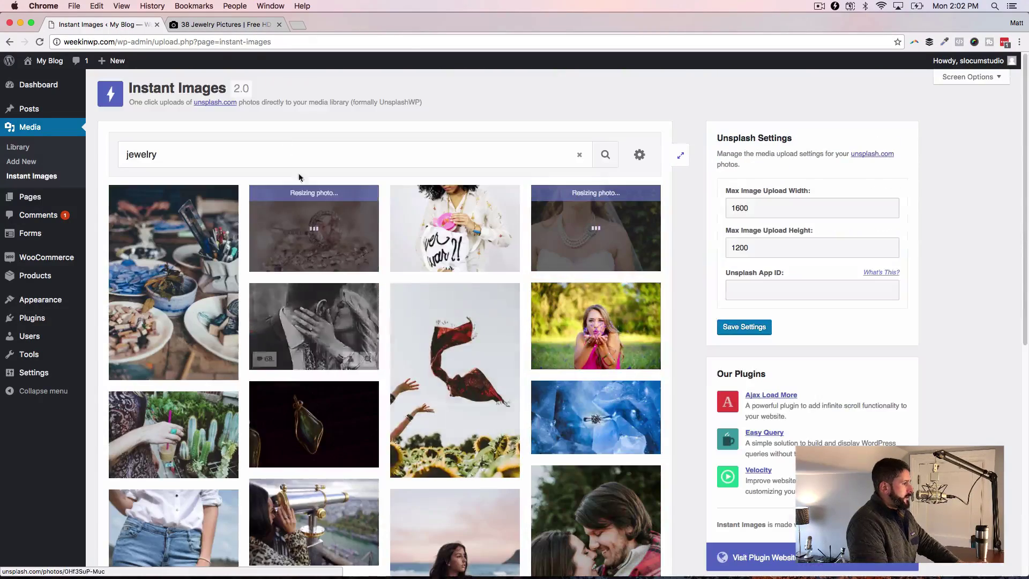
- Search Instant Images for 'watches' photos
double_click(297, 150)
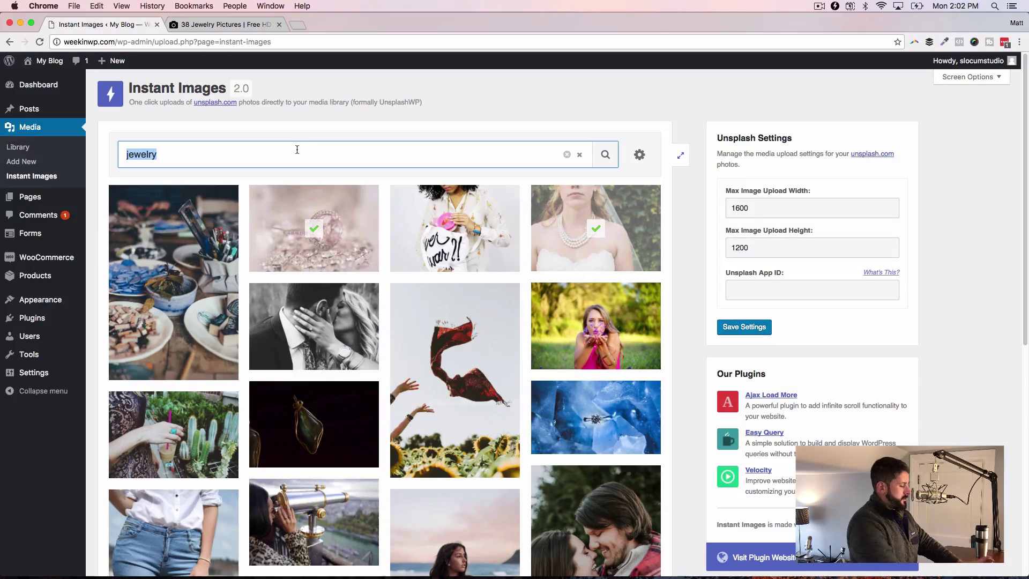
text(watches)
key(Return)
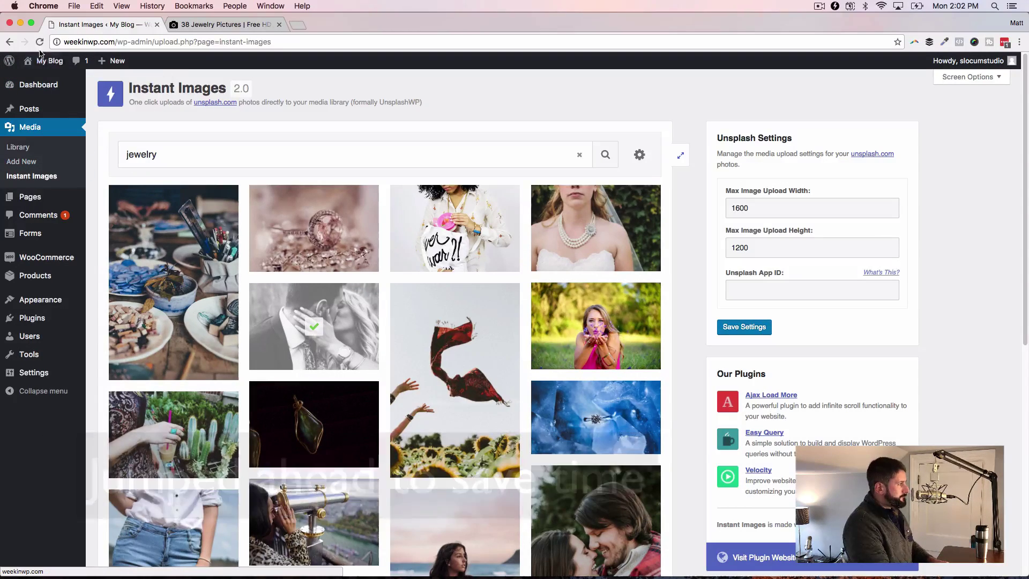
- Set the cropped black-and-white couple photo as the header image in Customizer > Header Media
click(57, 75)
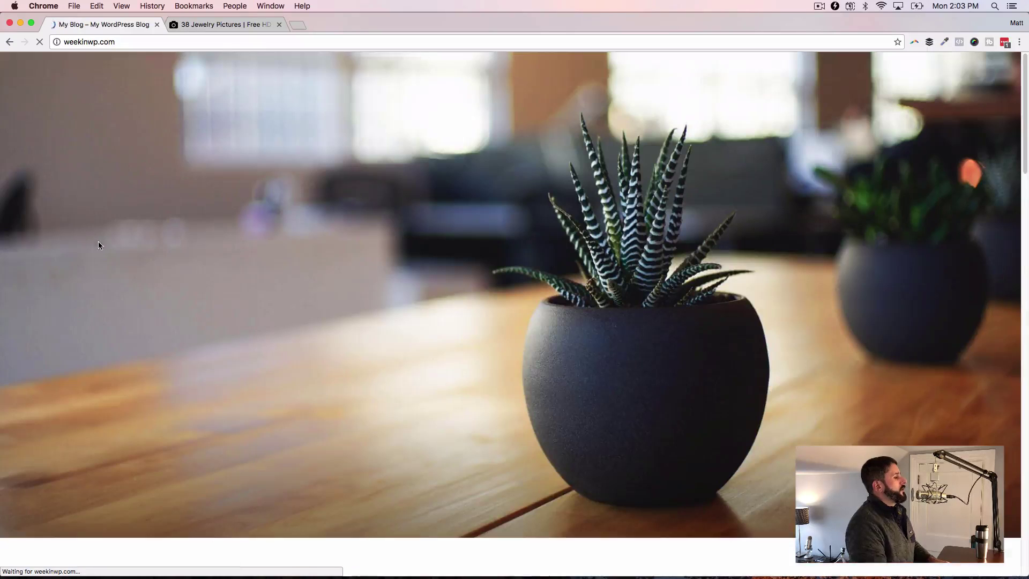
click(98, 66)
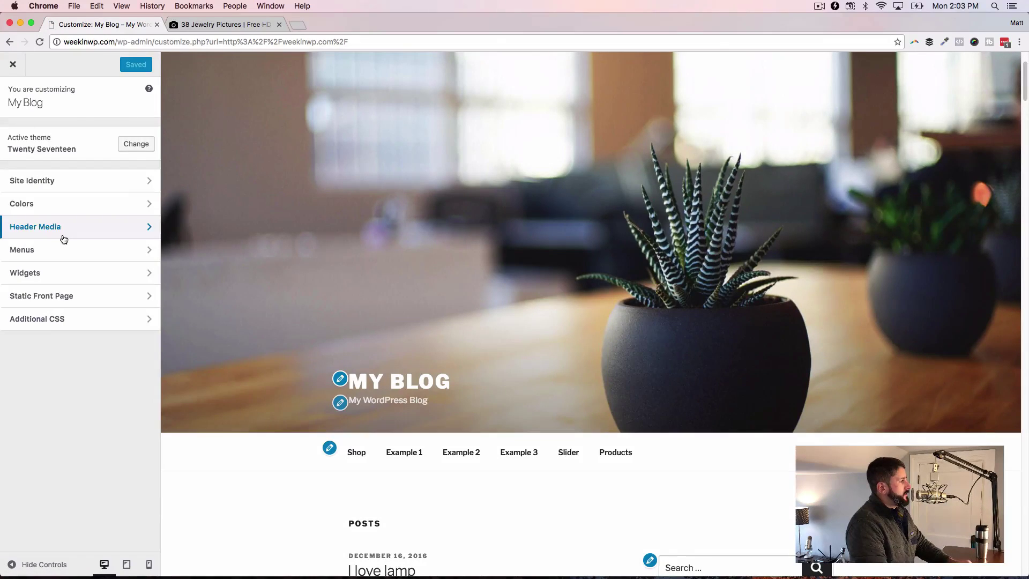
click(62, 238)
scroll(112, 461, down, 3)
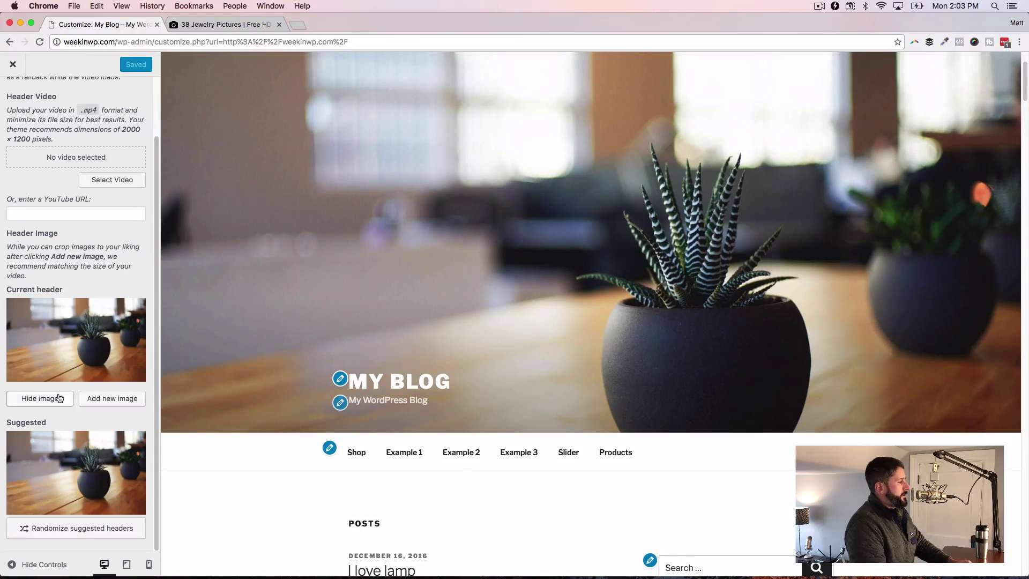
click(113, 398)
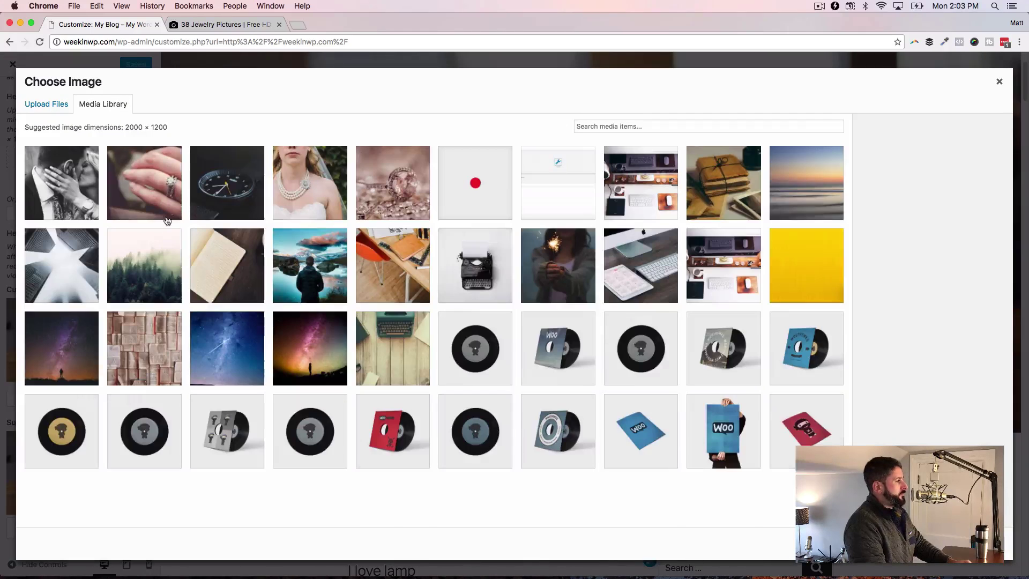
click(56, 193)
click(964, 543)
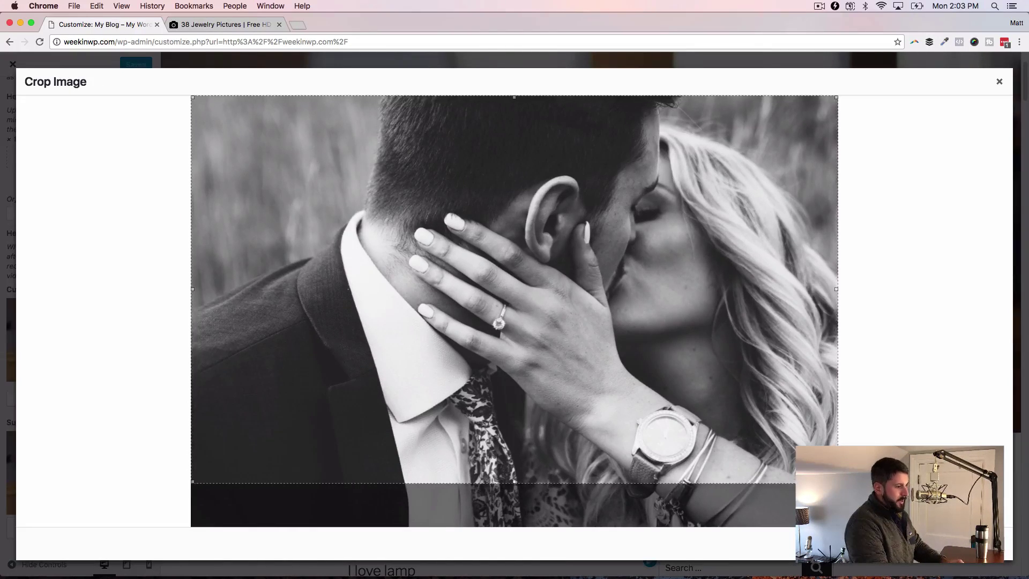
click(965, 543)
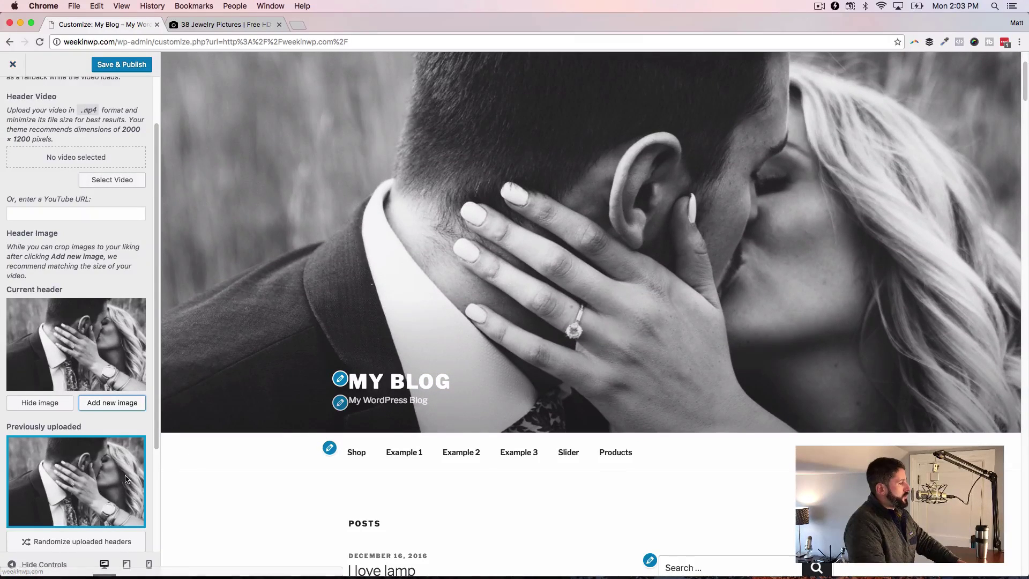
scroll(89, 433, down, 3)
scroll(75, 215, up, 4)
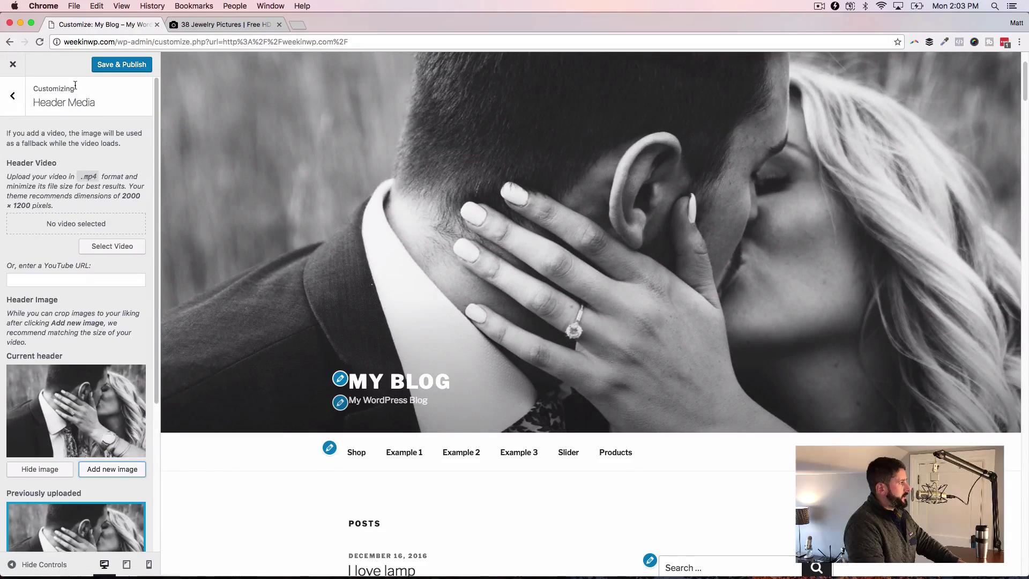
- Set title 'My Jewelry store' and tagline 'A place to buy diamonds', publish, and hide controls
click(24, 95)
click(67, 188)
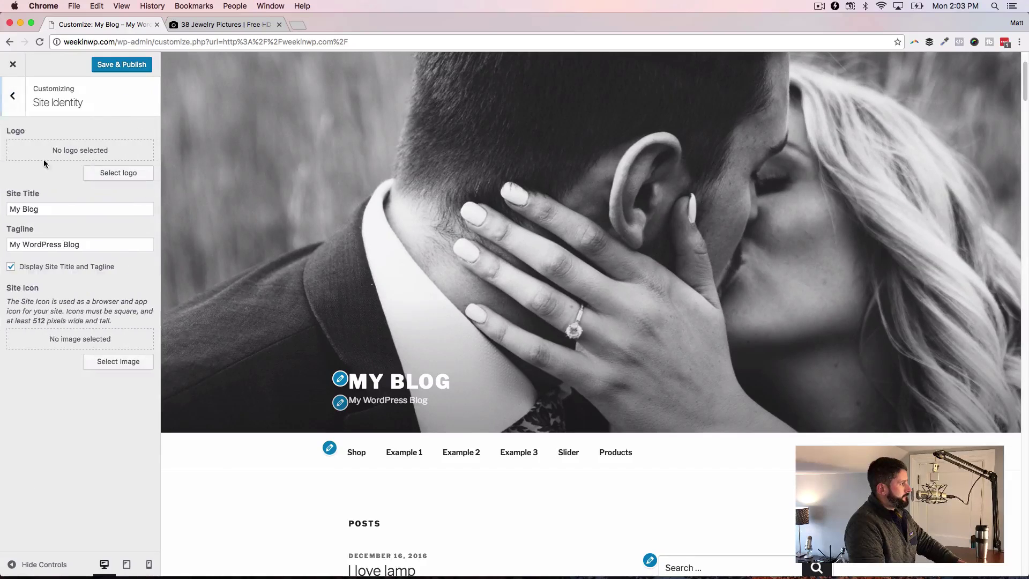
triple_click(66, 209)
text(My )
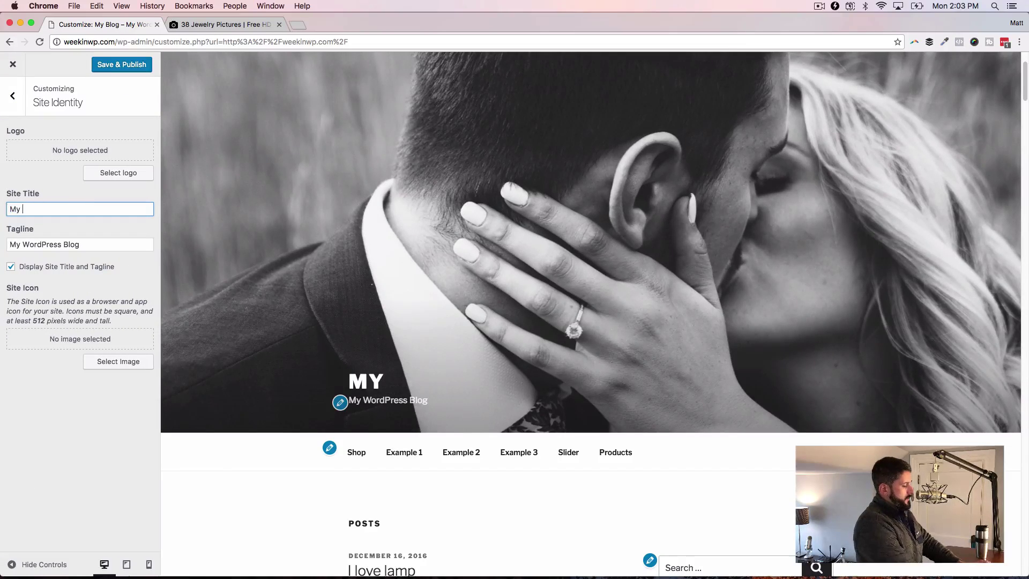
text(Jewelry)
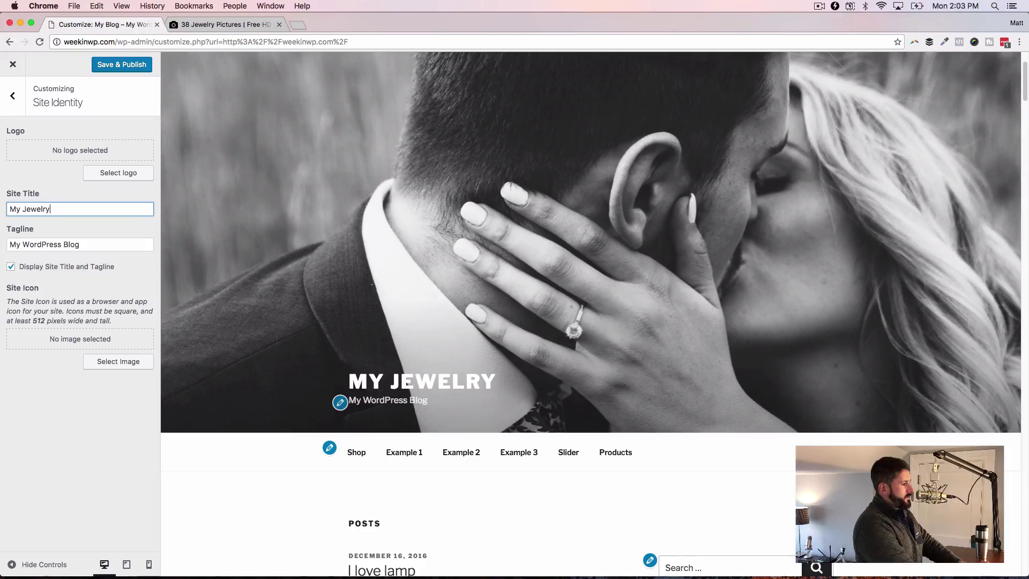
text( store)
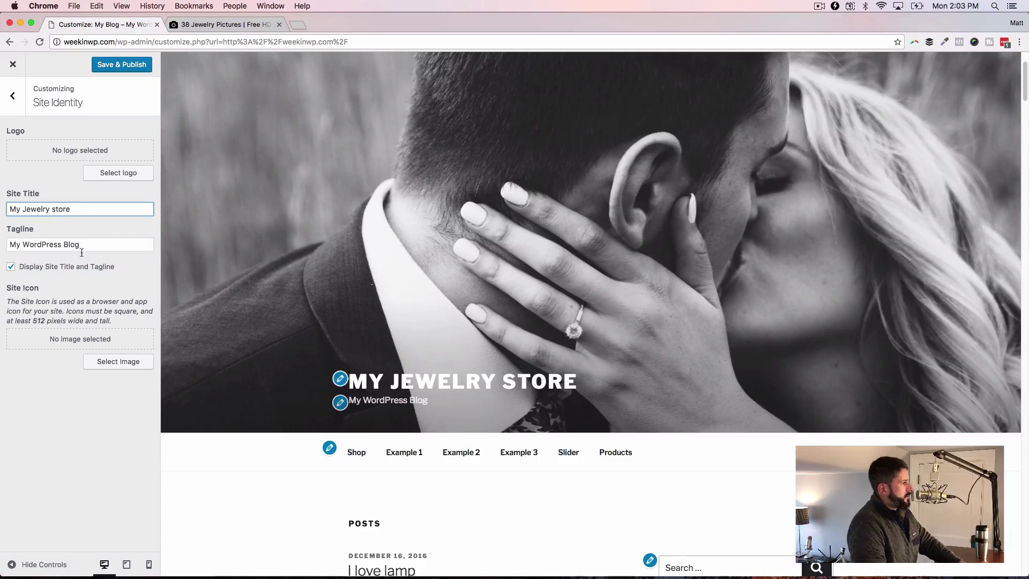
triple_click(92, 241)
key(BackSpace)
text(A place t)
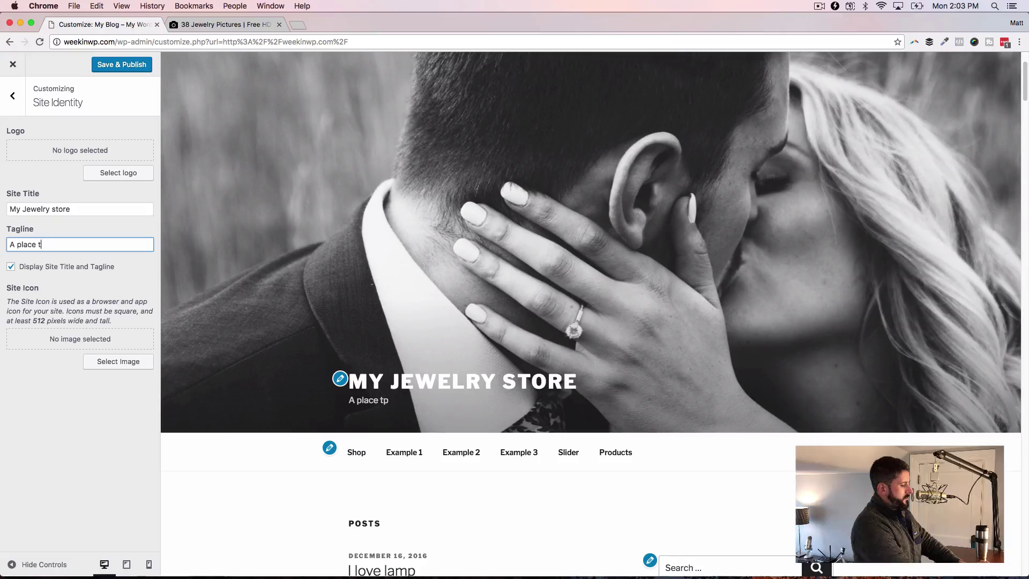
text(p o buy diamonds)
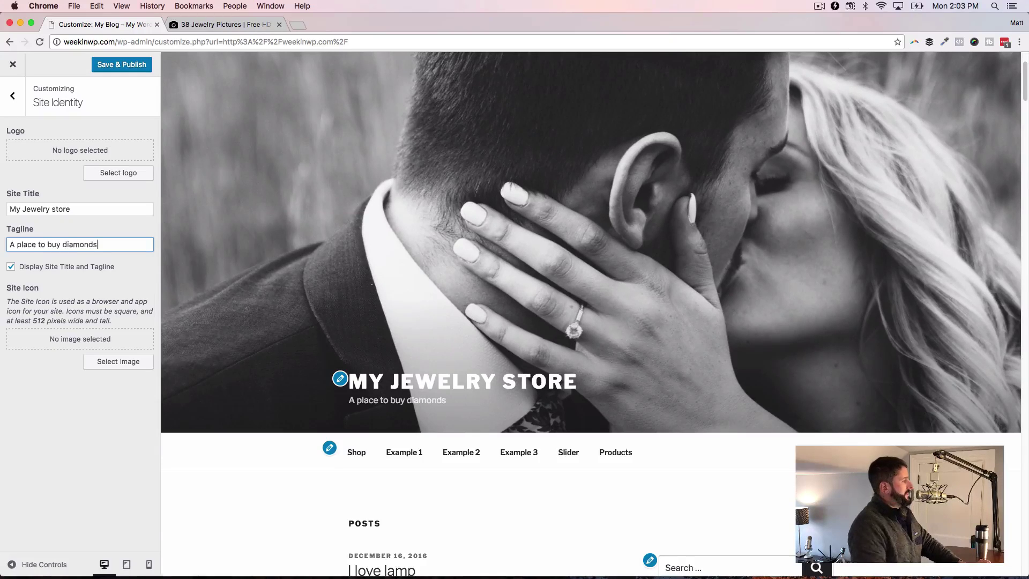
click(118, 65)
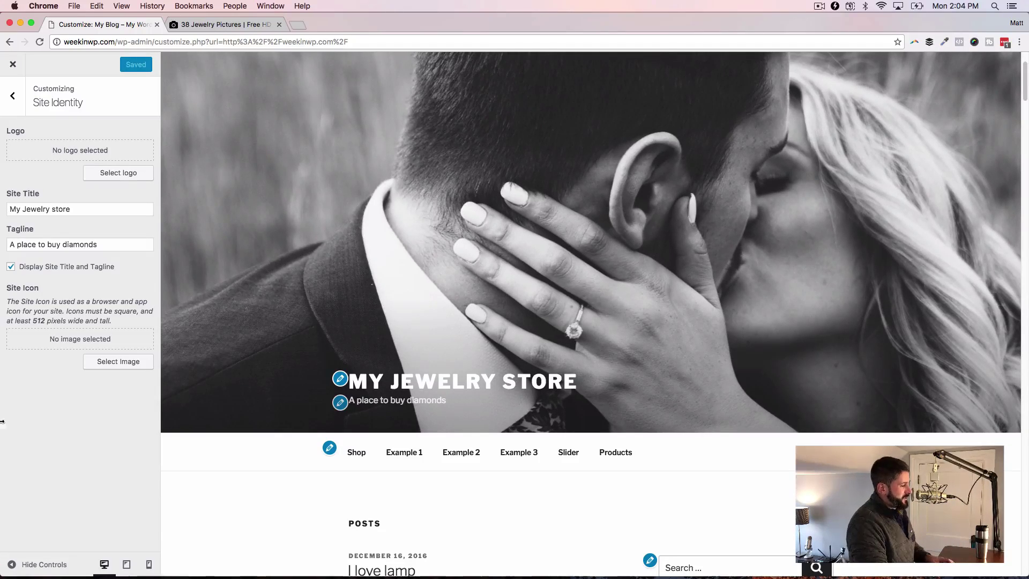
click(40, 564)
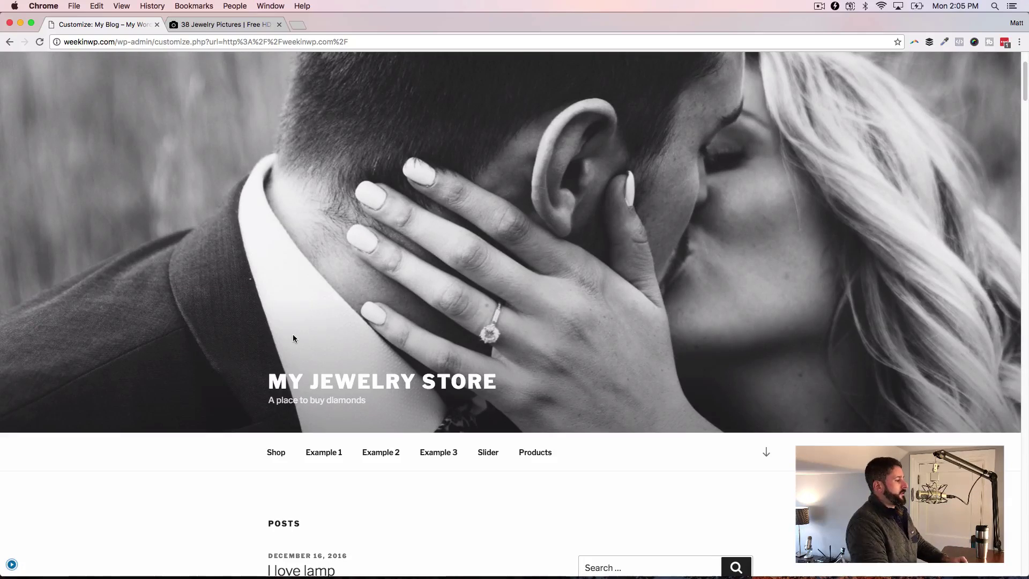
- Choose the Dark colour scheme in Customizer Colors and publish it
click(12, 564)
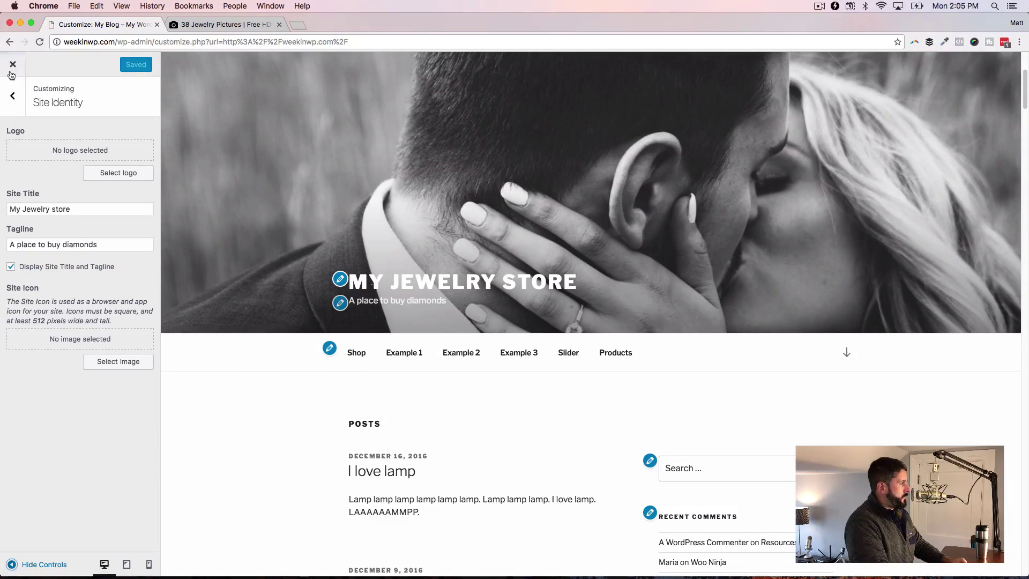
click(13, 95)
click(76, 210)
click(27, 165)
click(129, 66)
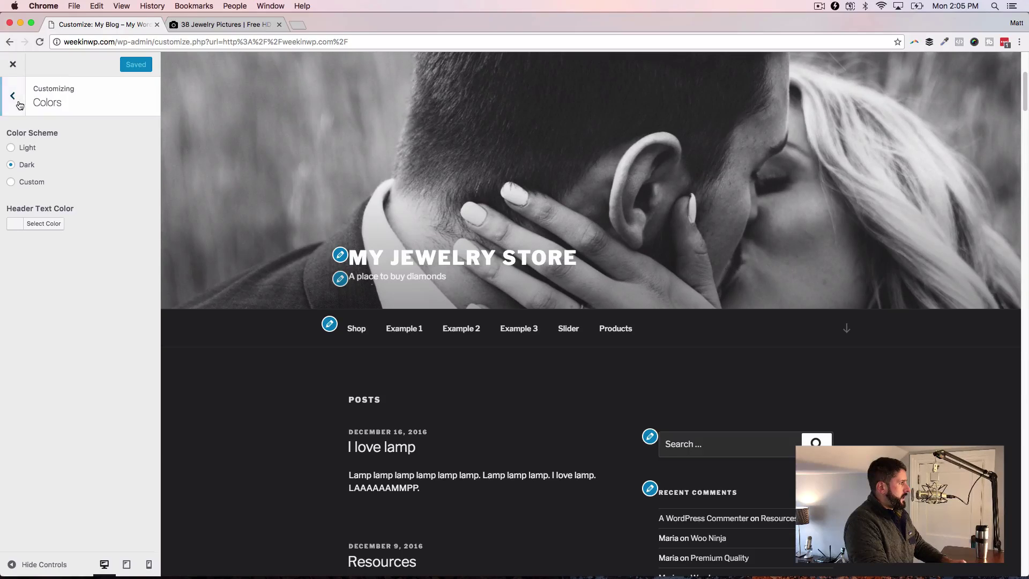
- Leave the Customizer and start a new page from Dashboard > Pages > All Pages
click(10, 66)
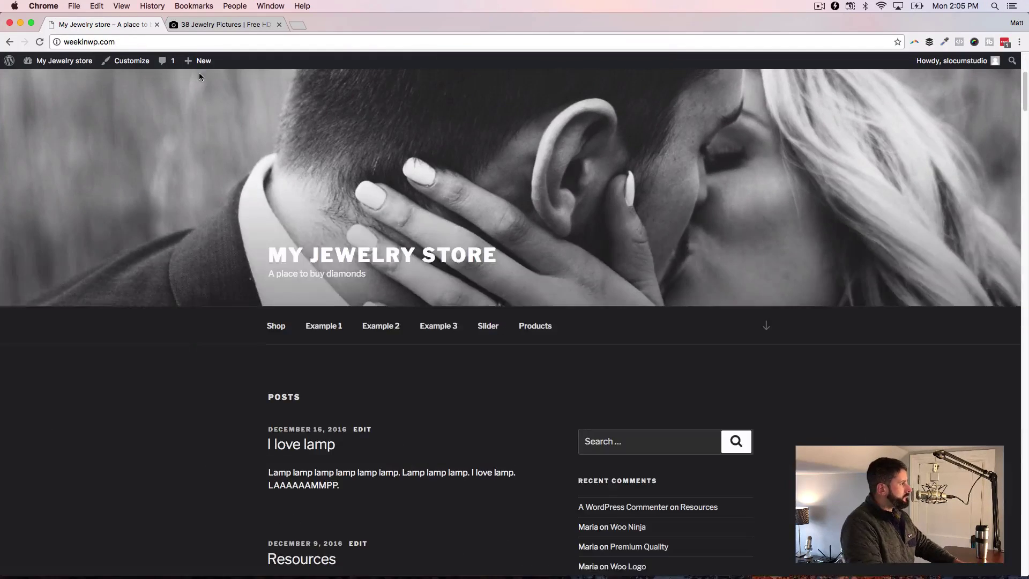
mouse_move(59, 60)
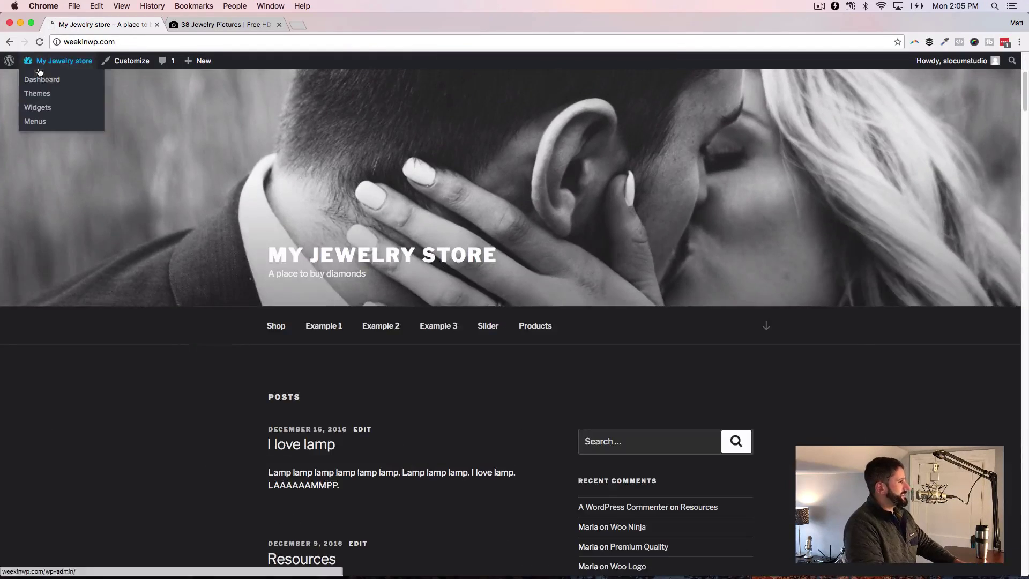
click(70, 80)
mouse_move(32, 182)
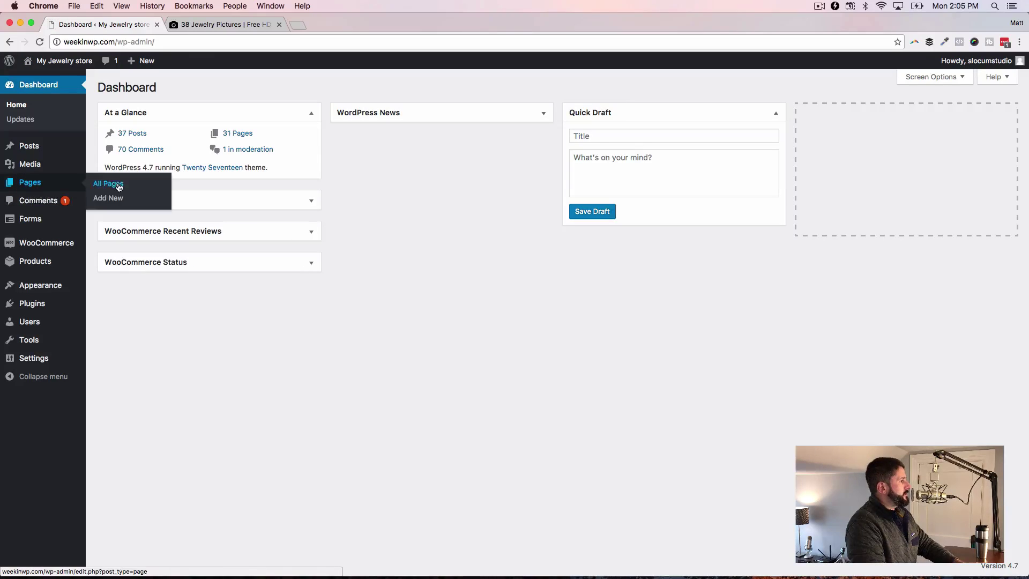
click(115, 182)
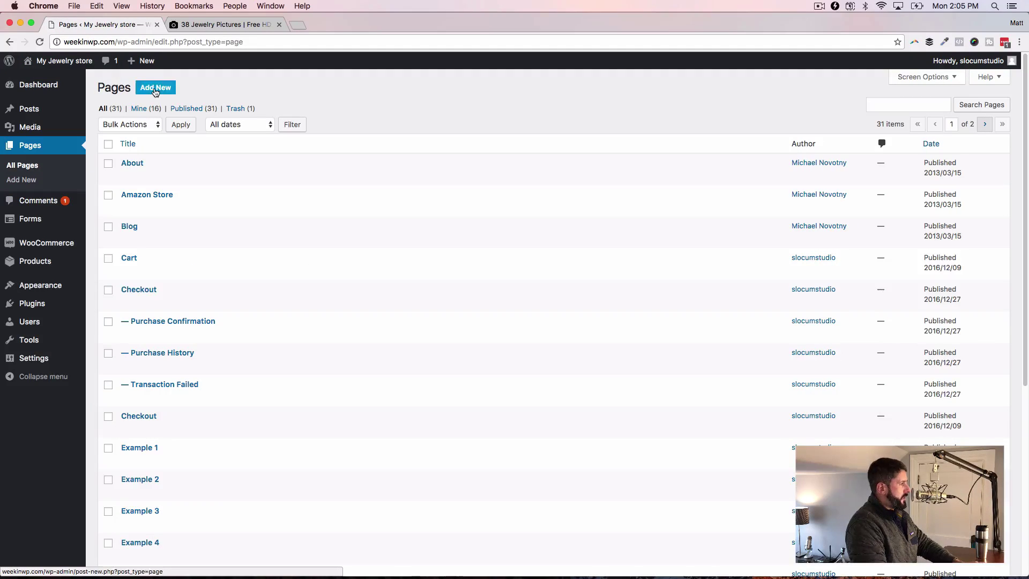
click(156, 88)
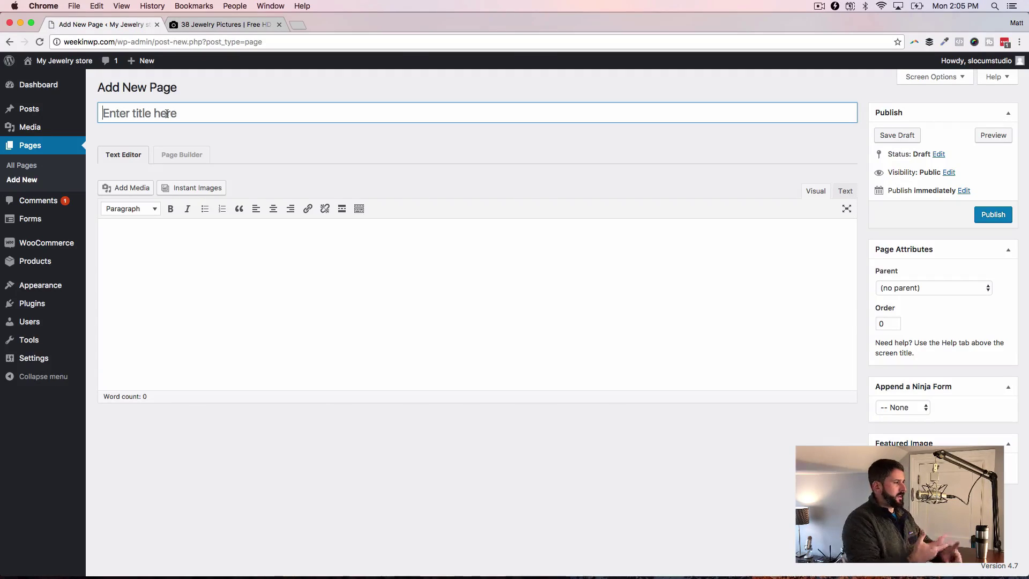
- Title the new page 'Watches' and open a blank browser tab
text(Watch)
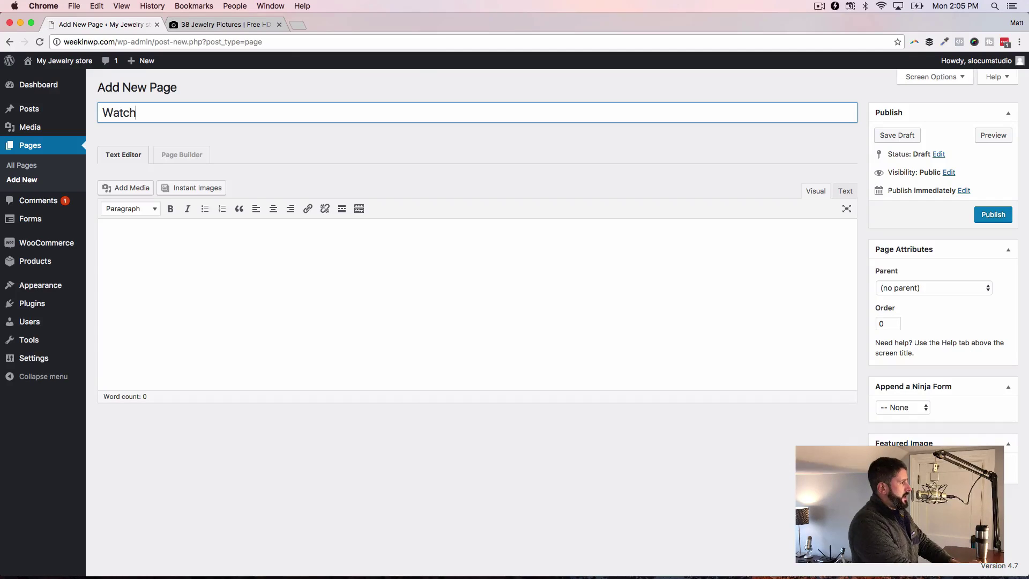
text(es)
click(290, 311)
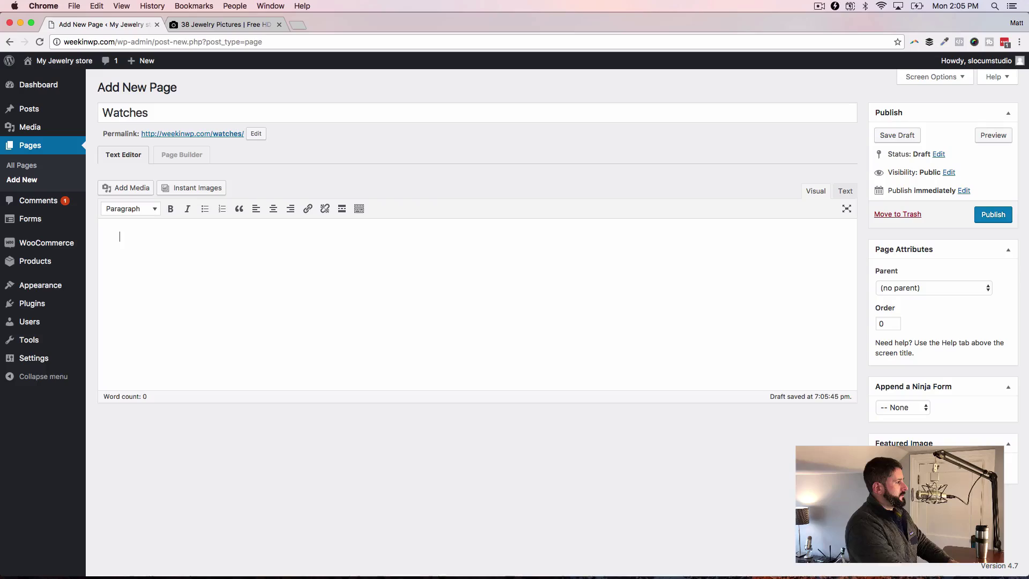
double_click(297, 25)
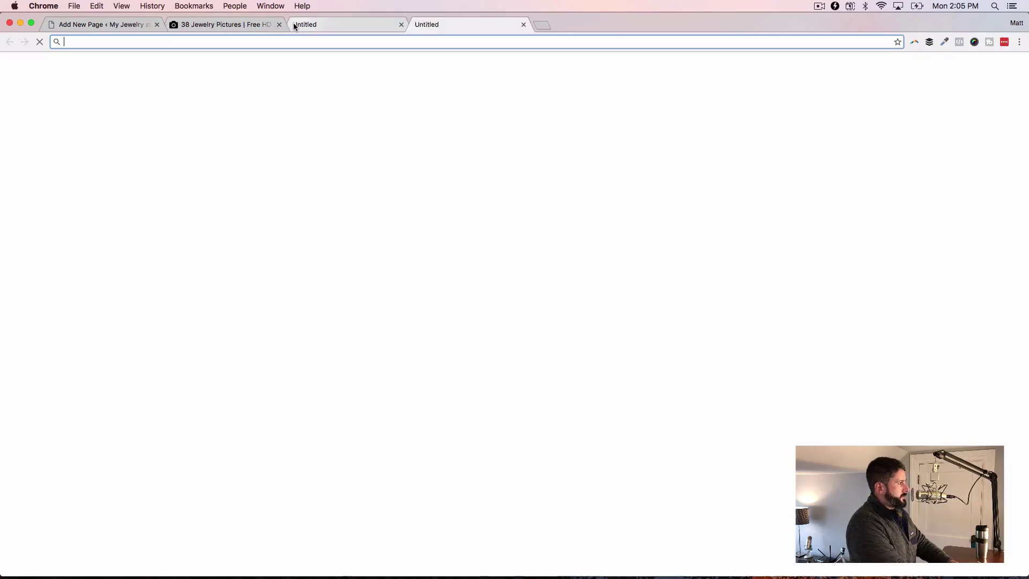
- Generate five Lorem Ipsum paragraphs on lipsum.com, select the first two, and return to WordPress
text(ipsum)
key(Return)
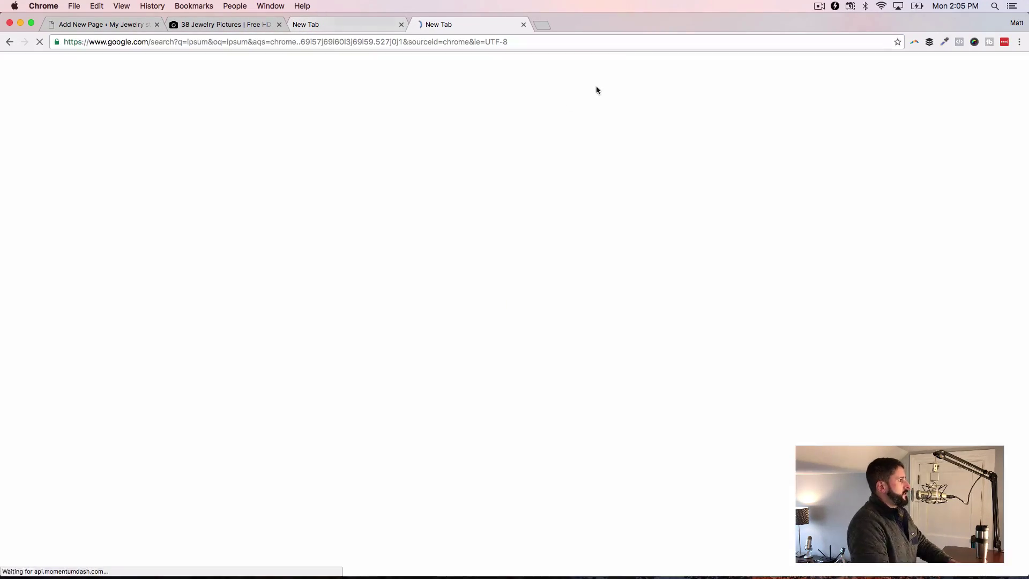
click(199, 154)
scroll(692, 483, down, 1)
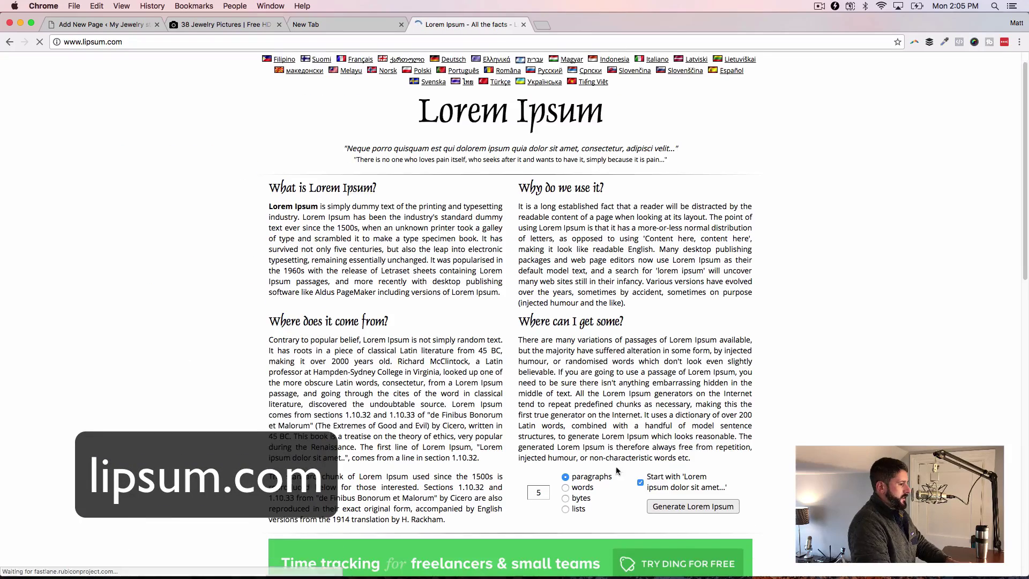
click(691, 506)
drag(272, 205, 576, 379)
key(super+c)
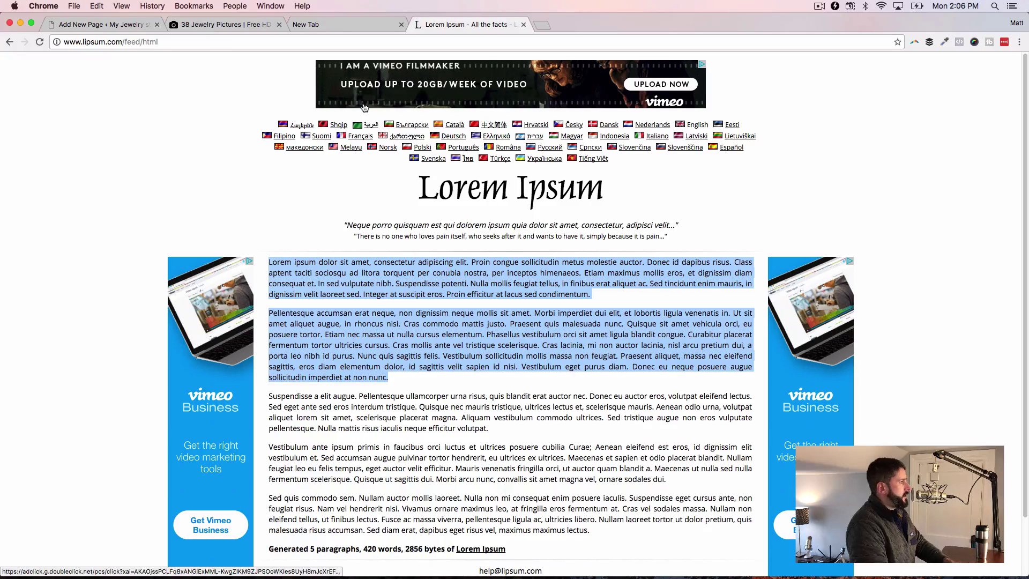
click(102, 25)
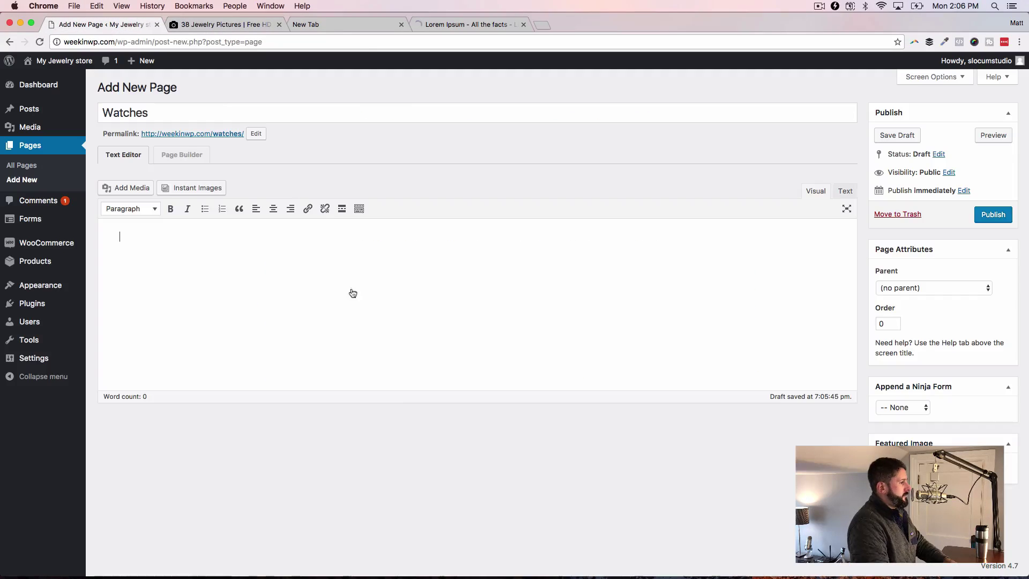
- Paste the placeholder text into the Watches page, set the watch featured image, and publish
click(845, 191)
click(663, 276)
key(super+v)
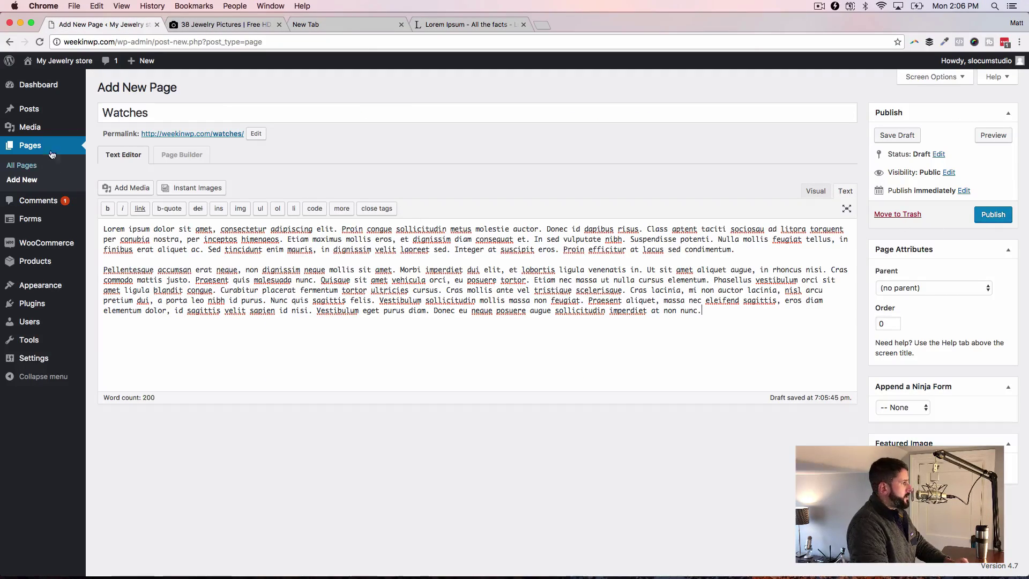
click(901, 463)
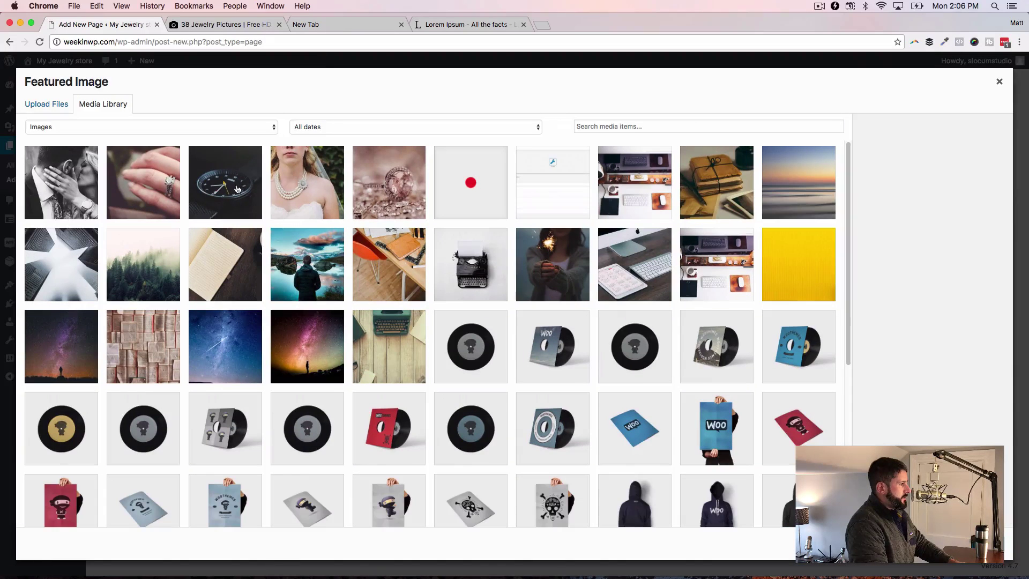
click(236, 185)
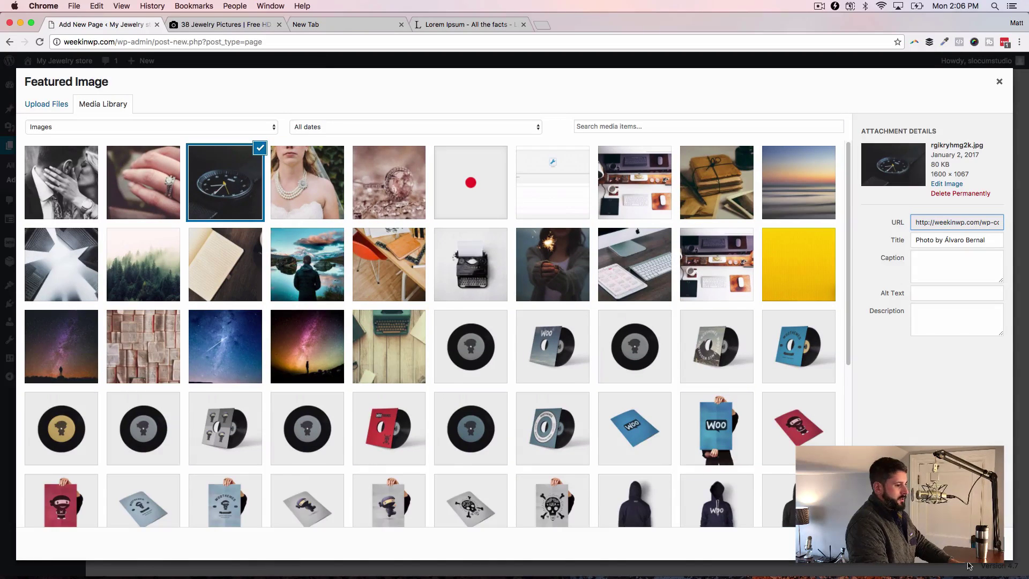
click(968, 544)
click(985, 215)
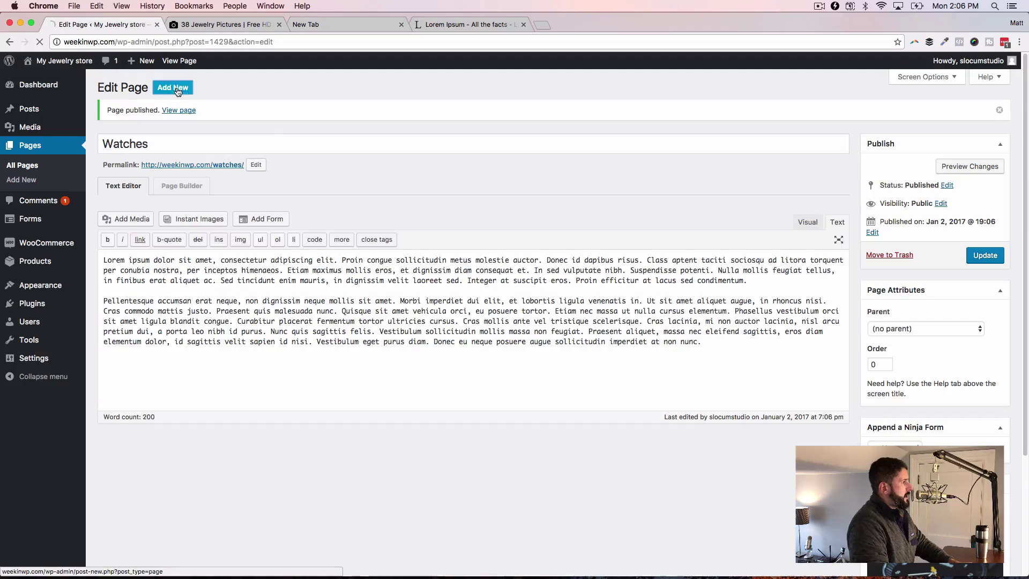
- Create and publish an 'Engagement Rings' page with the pasted placeholder paragraphs
click(176, 90)
text(Rings)
click(252, 290)
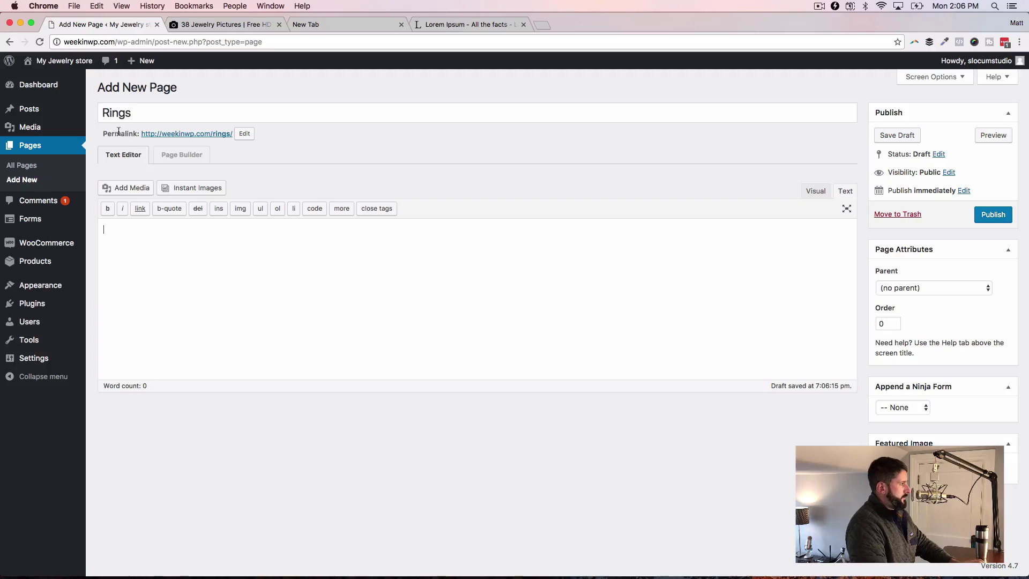
click(107, 114)
text(Engagement)
click(232, 287)
key(cmd+v)
click(992, 215)
- Give the Engagement Rings page the ring photo as featured image and update it
click(906, 504)
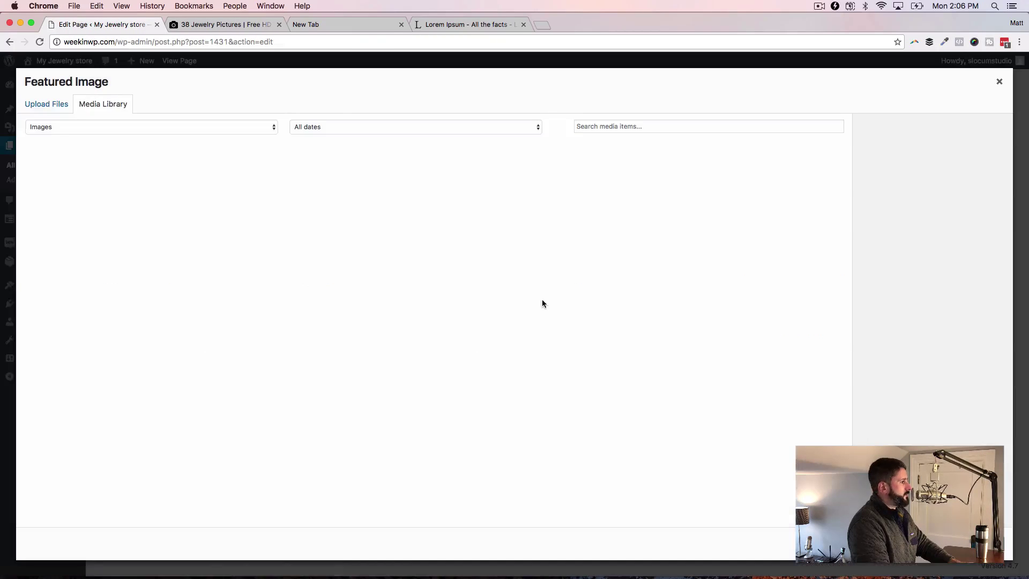
click(143, 182)
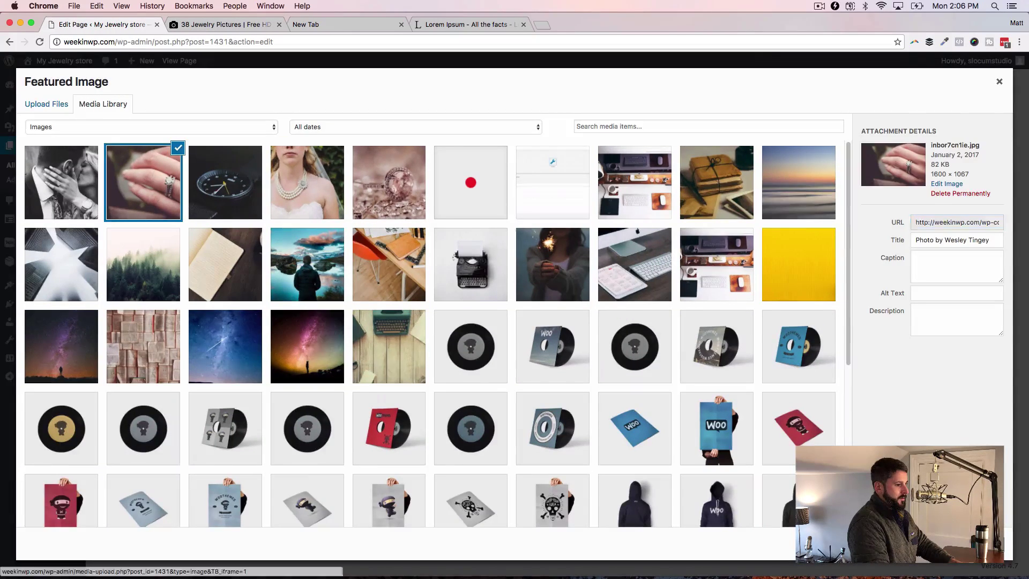
click(1006, 557)
click(985, 255)
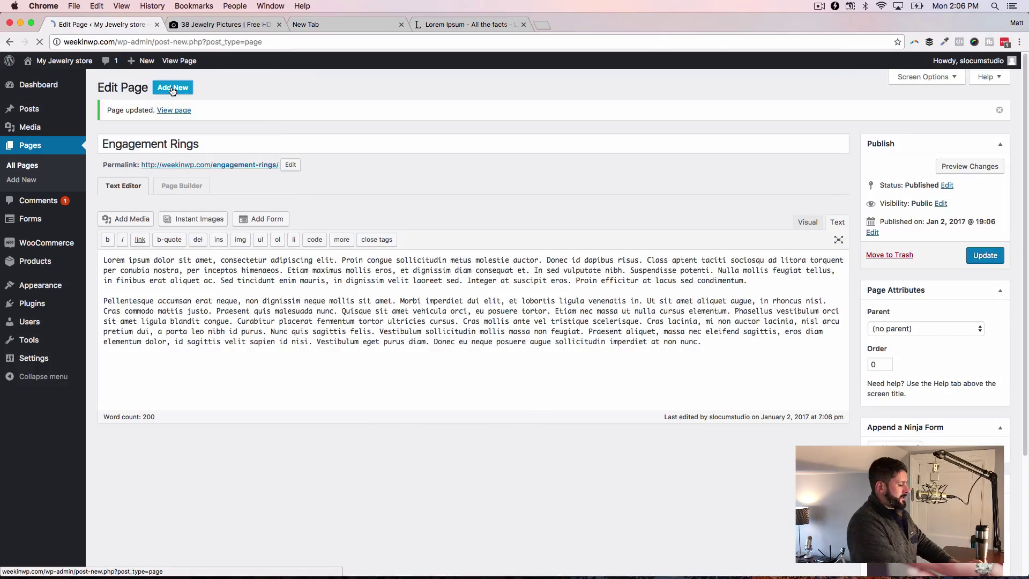
- Create a new page titled 'SaleLast minute deal' and paste lorem ipsum text into its body
click(172, 89)
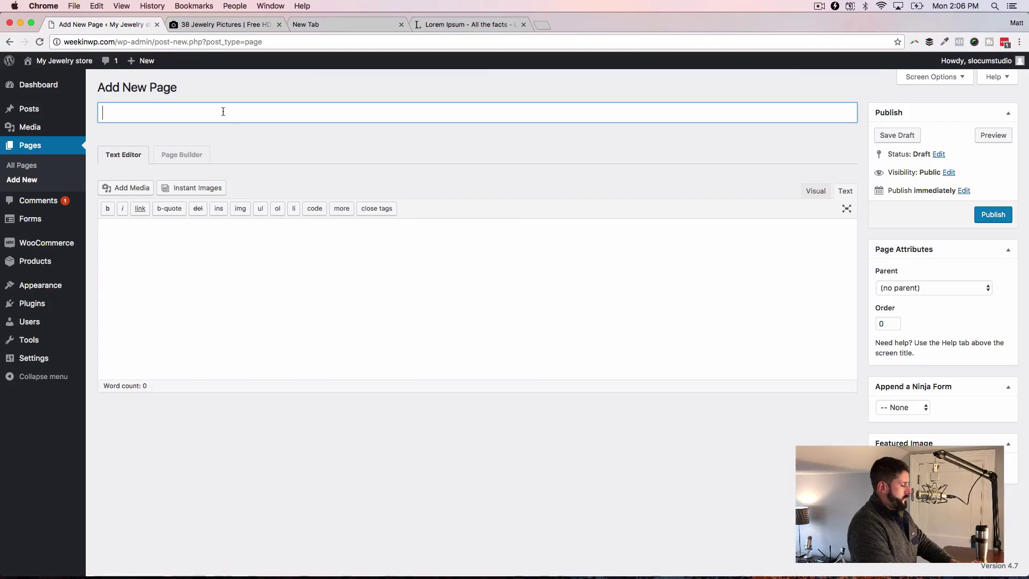
text(Sale)
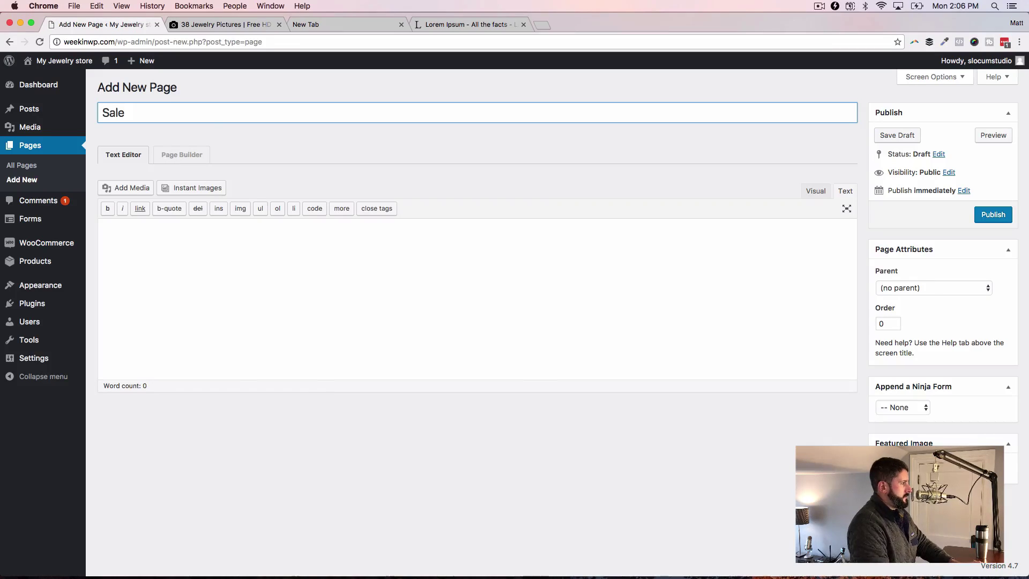
text(Last minute deals)
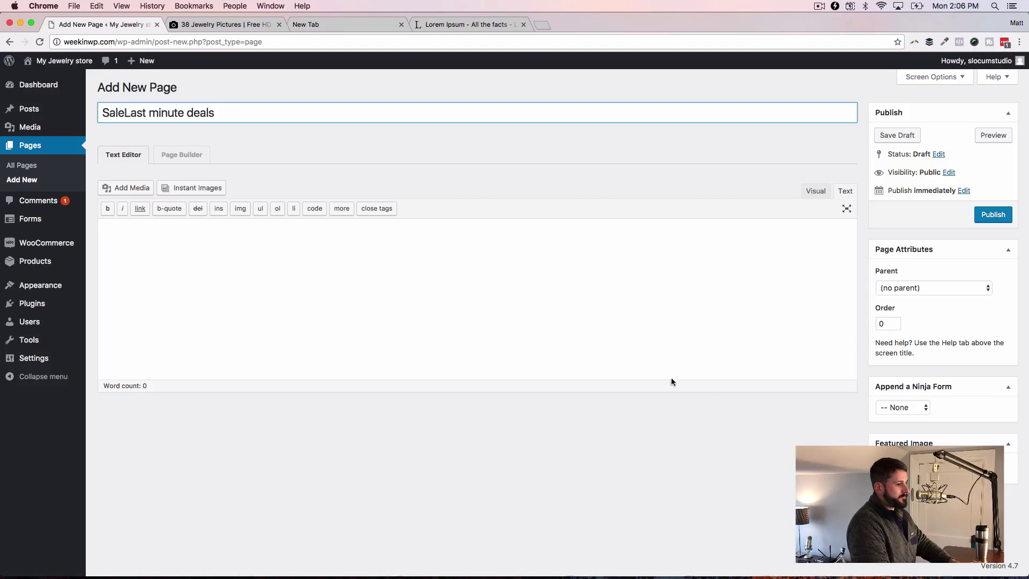
click(612, 331)
key(super+v)
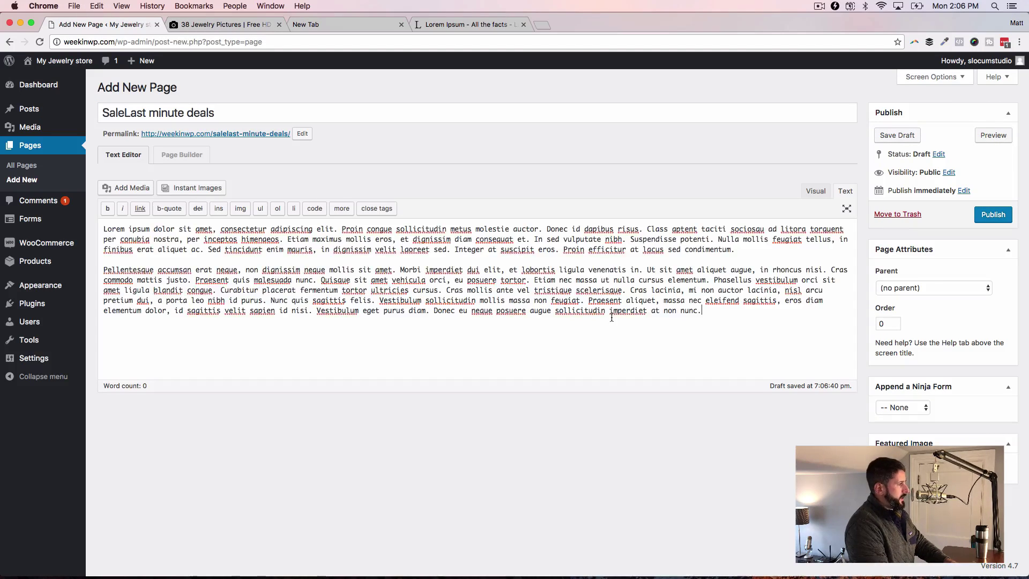
- Set the bride photo as the page's featured image
click(906, 465)
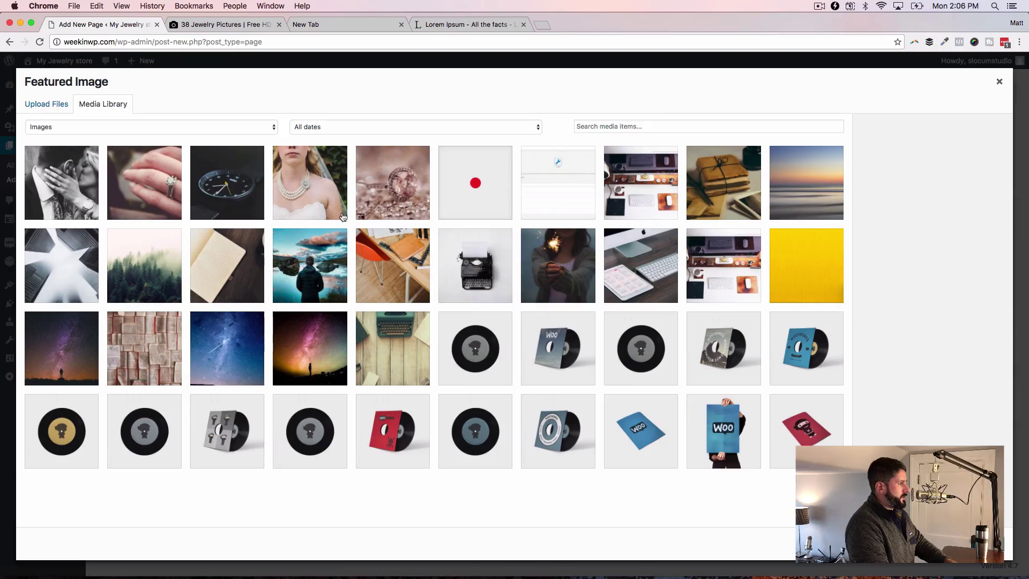
click(298, 187)
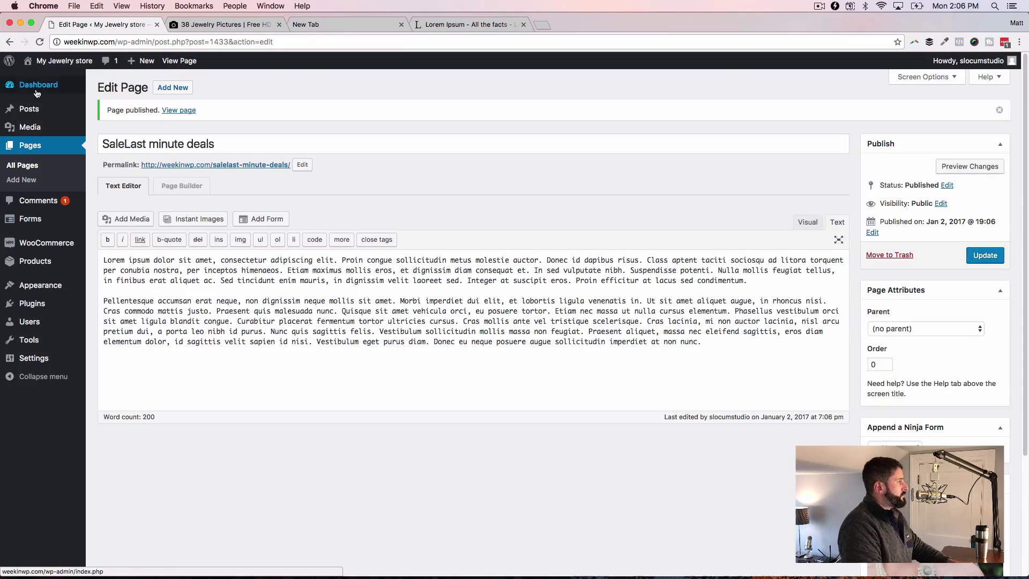
mouse_move(37, 94)
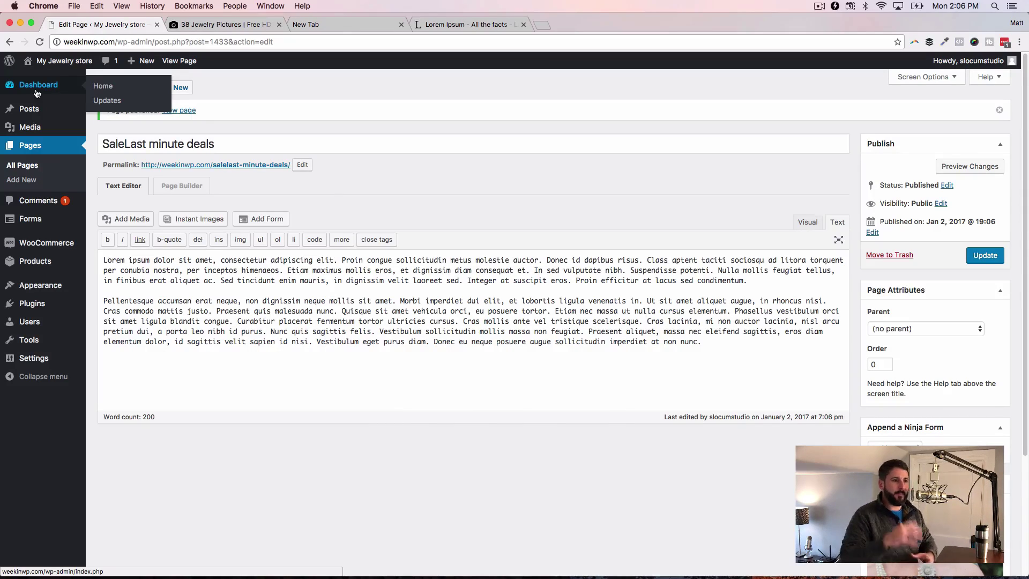
mouse_move(58, 65)
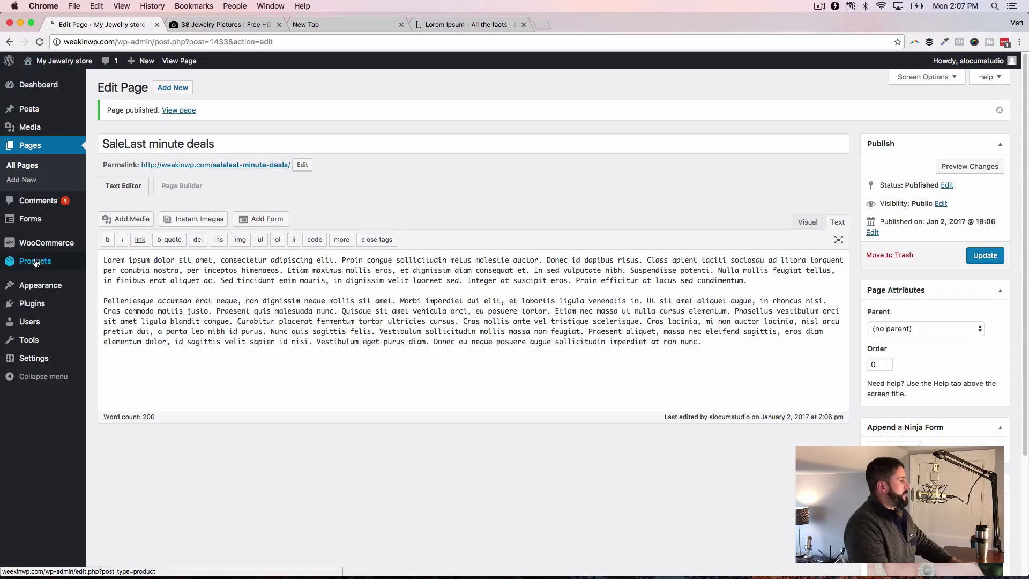
- In the Customizer's Static Front Page settings, choose 'A static page' showing 'Welcome to the homepage' with Blog as the posts page
click(50, 84)
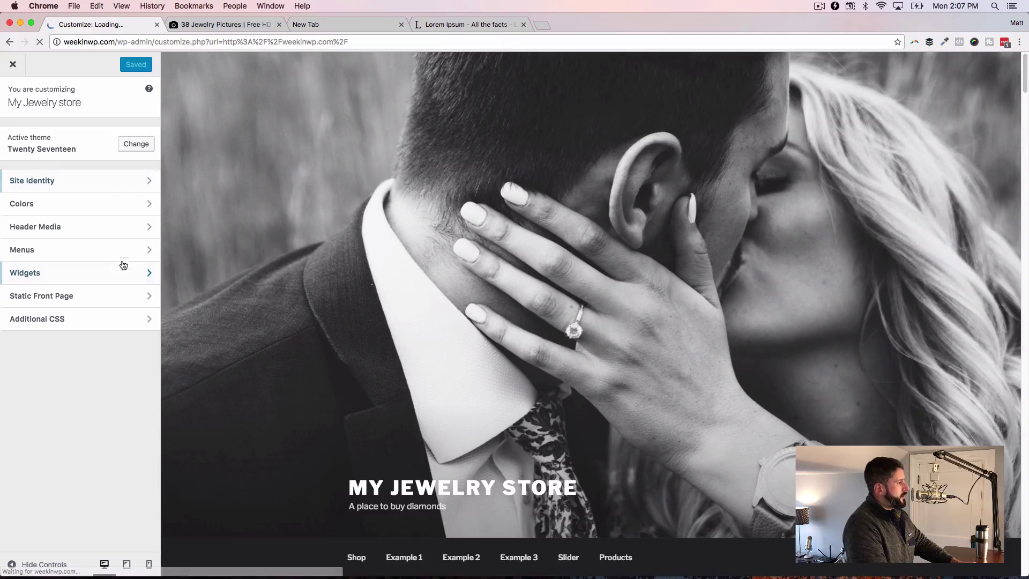
scroll(358, 295, down, 6)
scroll(359, 296, down, 2)
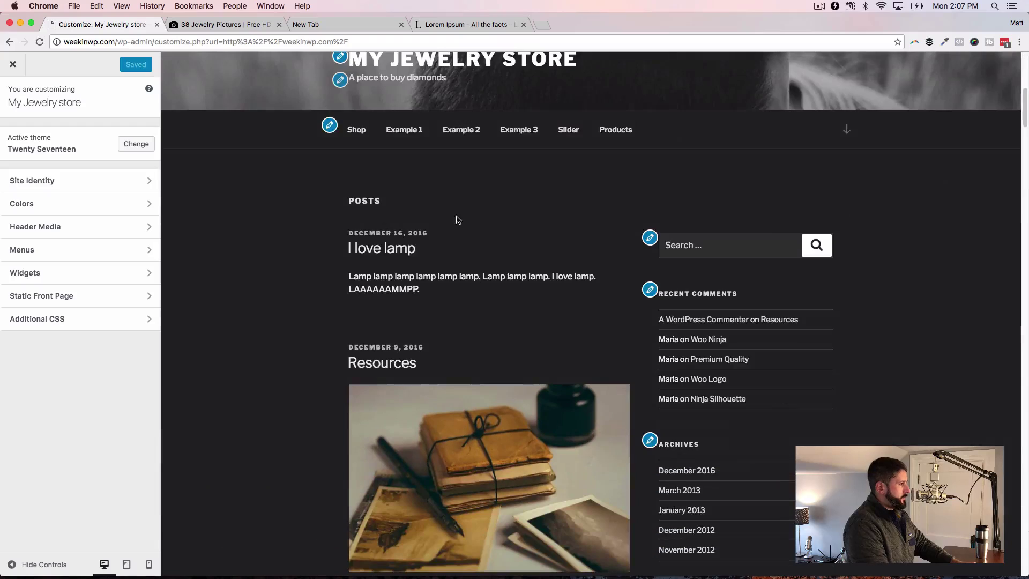
click(75, 182)
click(14, 98)
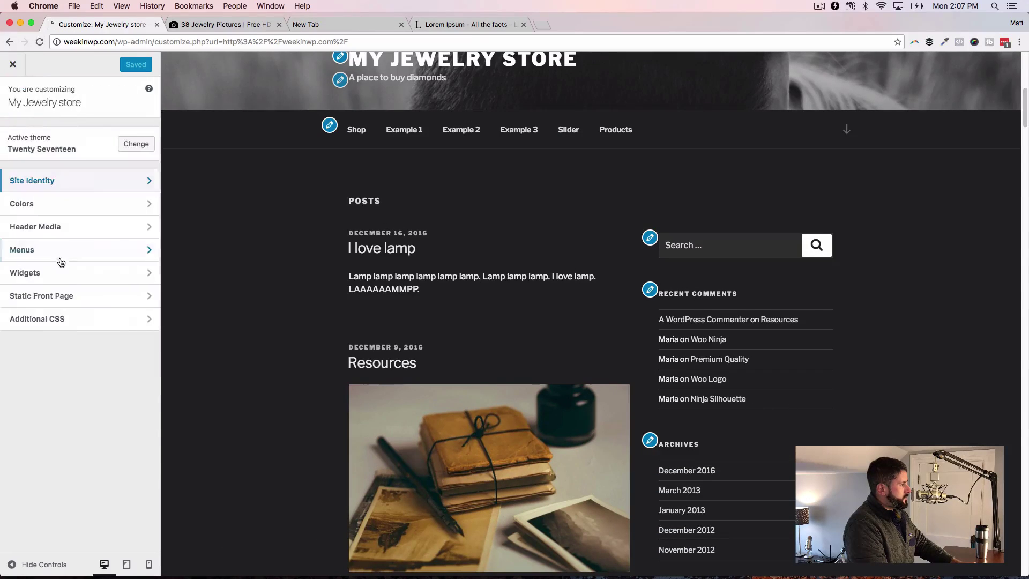
click(86, 304)
click(36, 186)
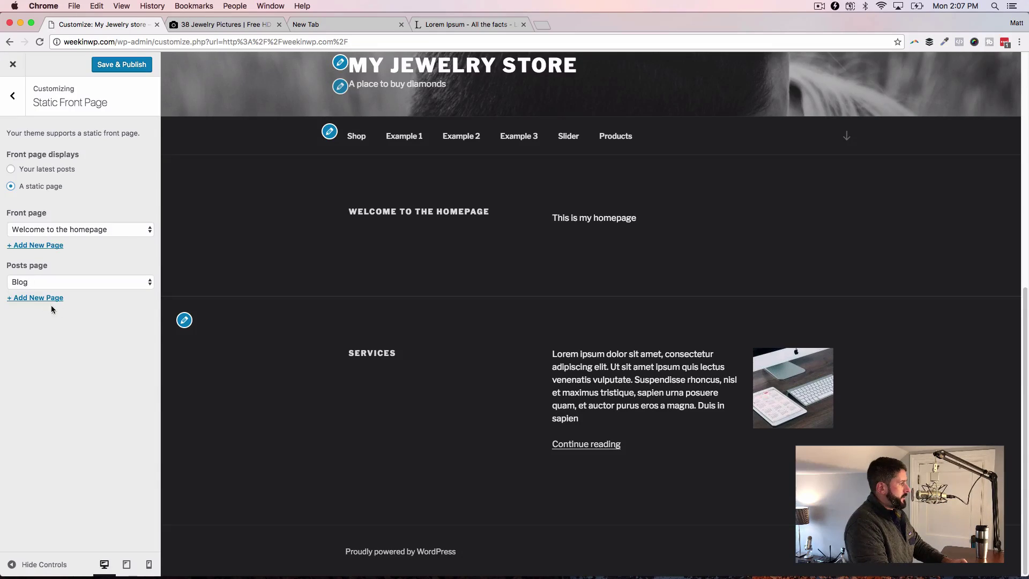
- Publish the static front page setting and assign the Watches page to front-page section 1
click(121, 65)
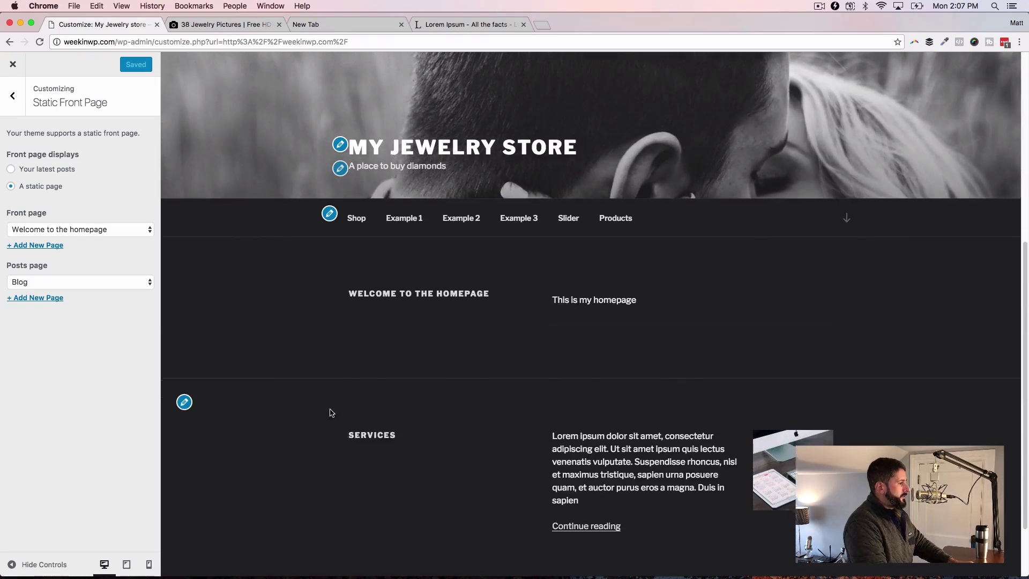
click(183, 324)
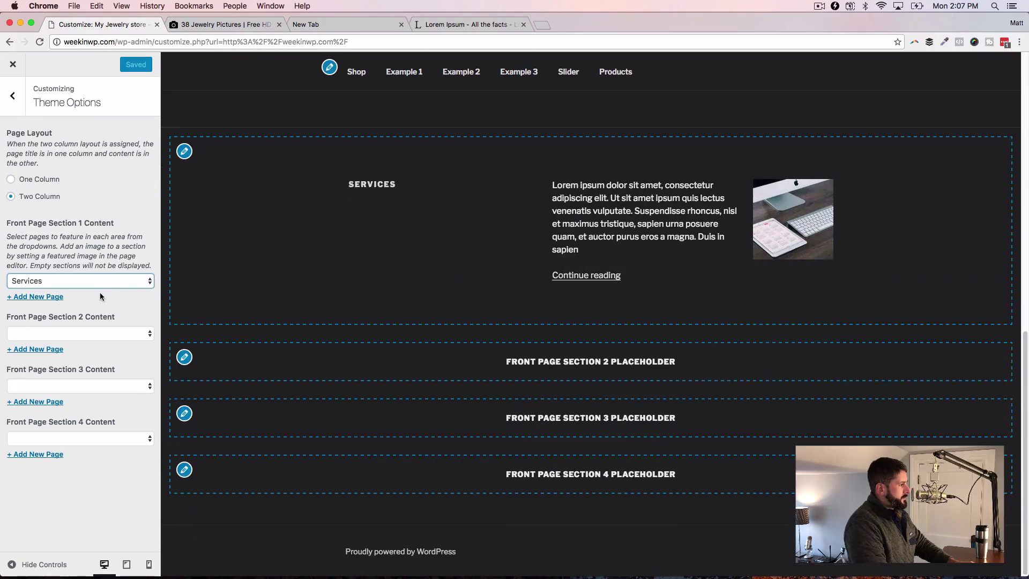
click(143, 285)
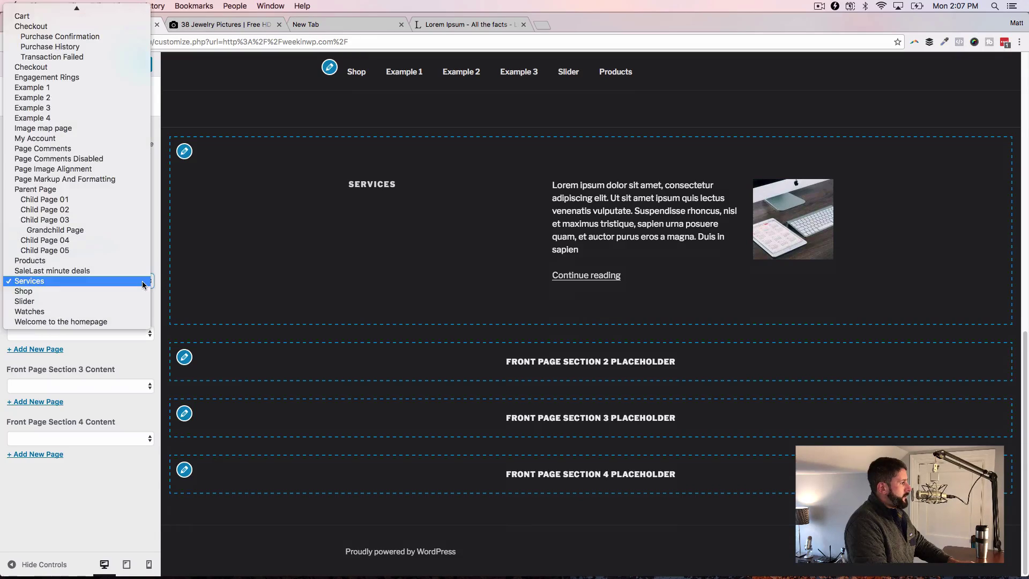
click(143, 285)
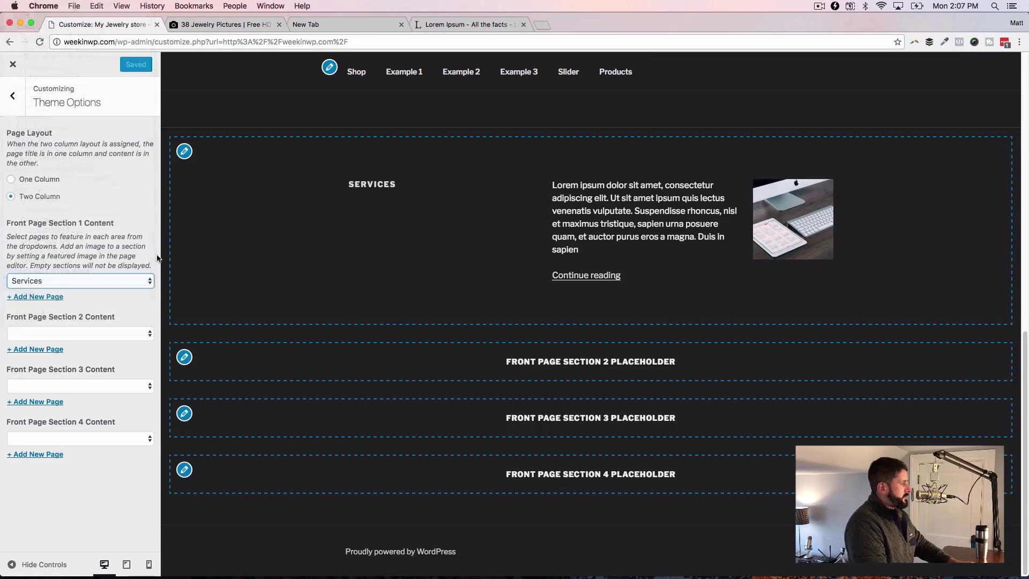
click(124, 282)
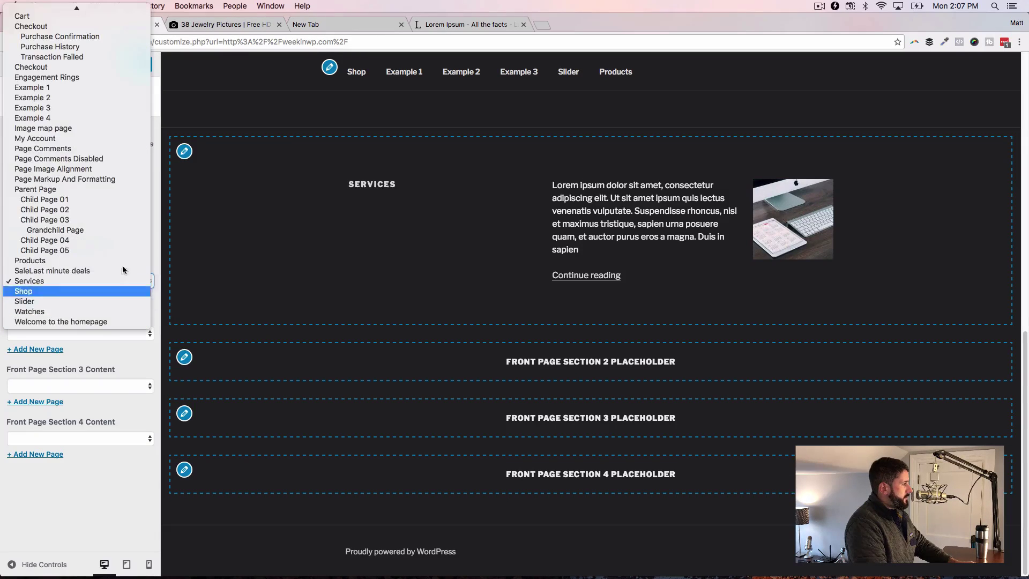
click(93, 311)
- Assign SaleLast minute deals to section 2 and Engagement Rings to section 3, then publish
click(69, 334)
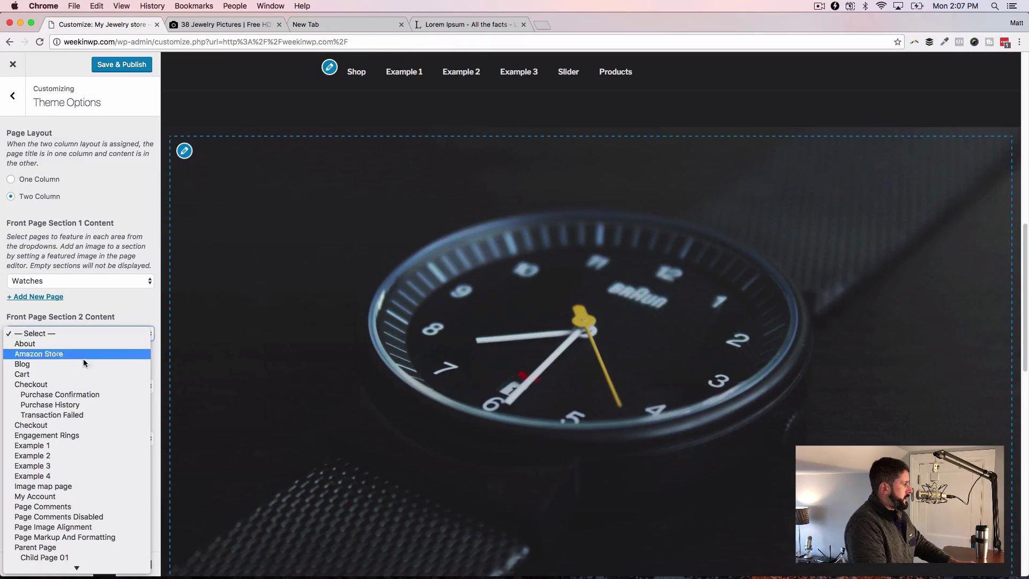
scroll(95, 388, down, 5)
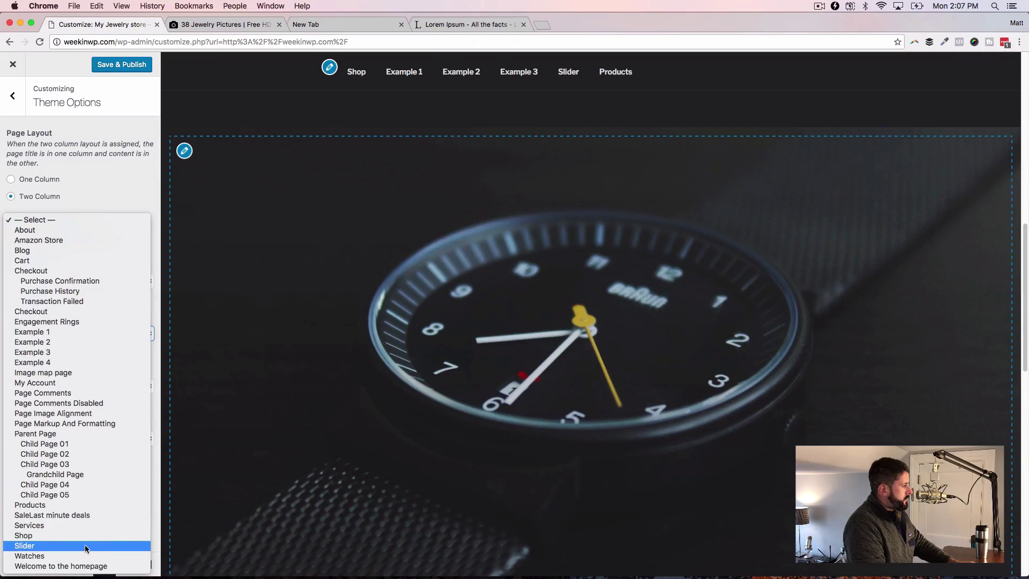
click(84, 516)
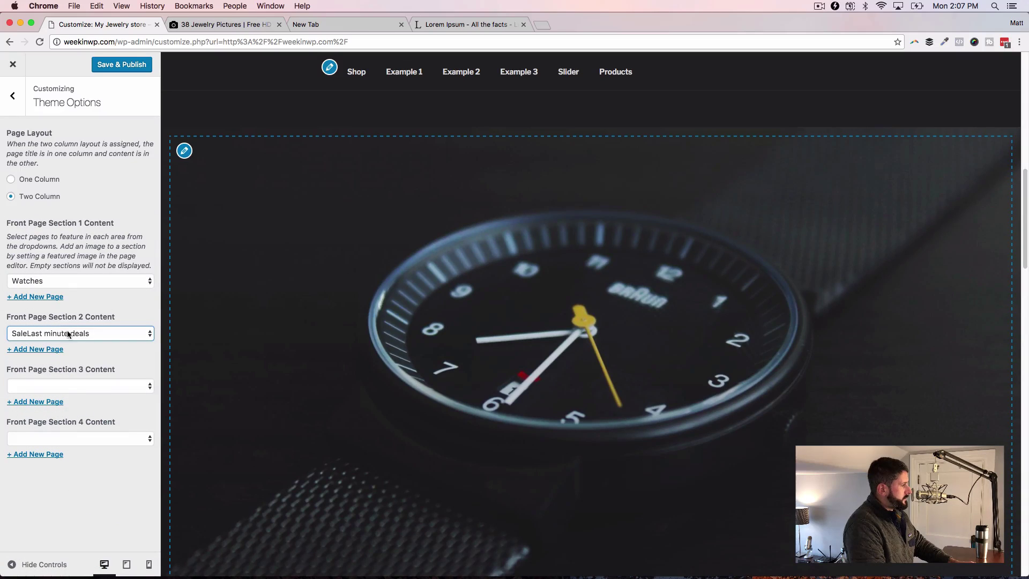
click(82, 391)
scroll(107, 434, down, 5)
scroll(108, 434, down, 3)
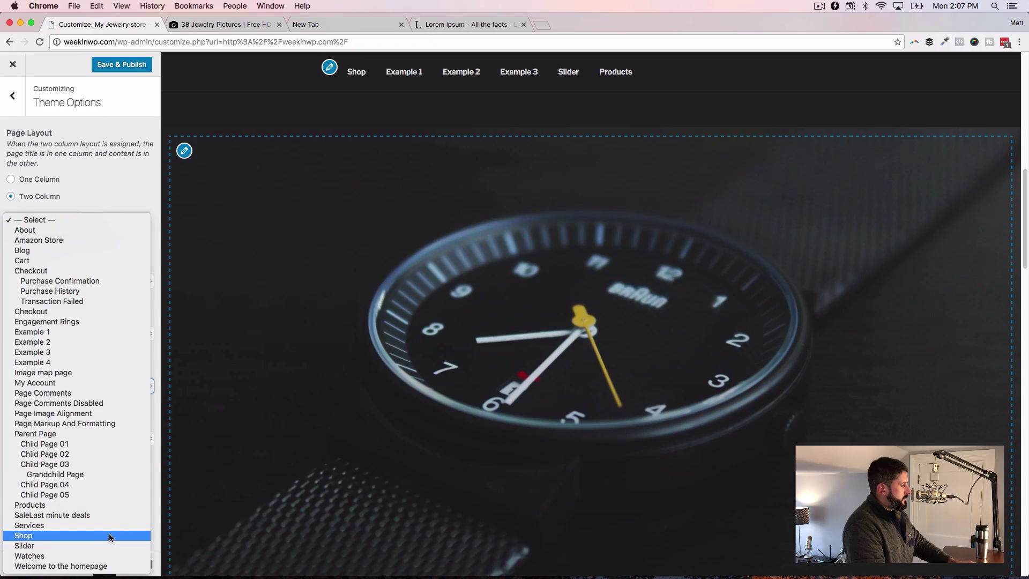
click(81, 322)
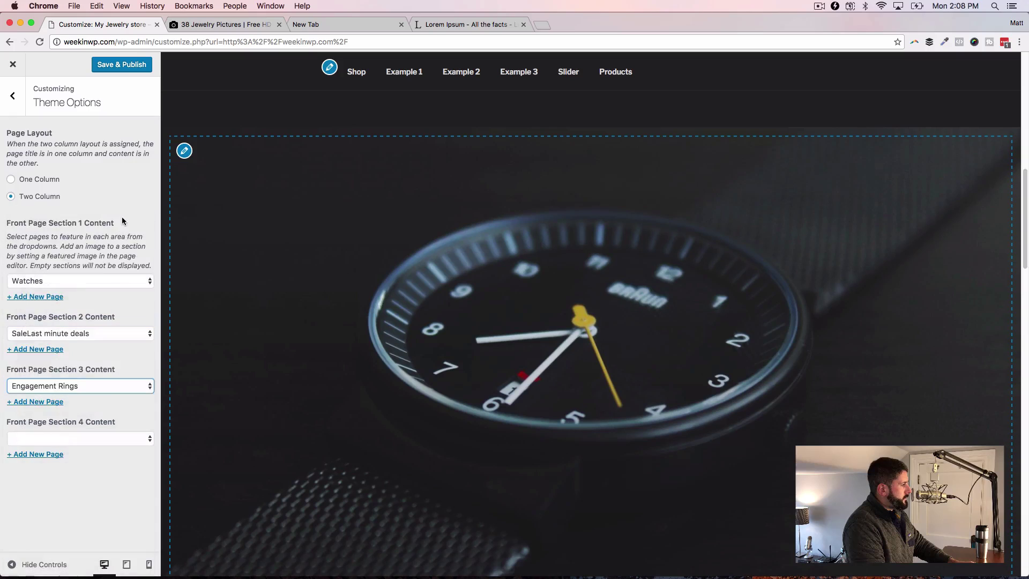
click(126, 67)
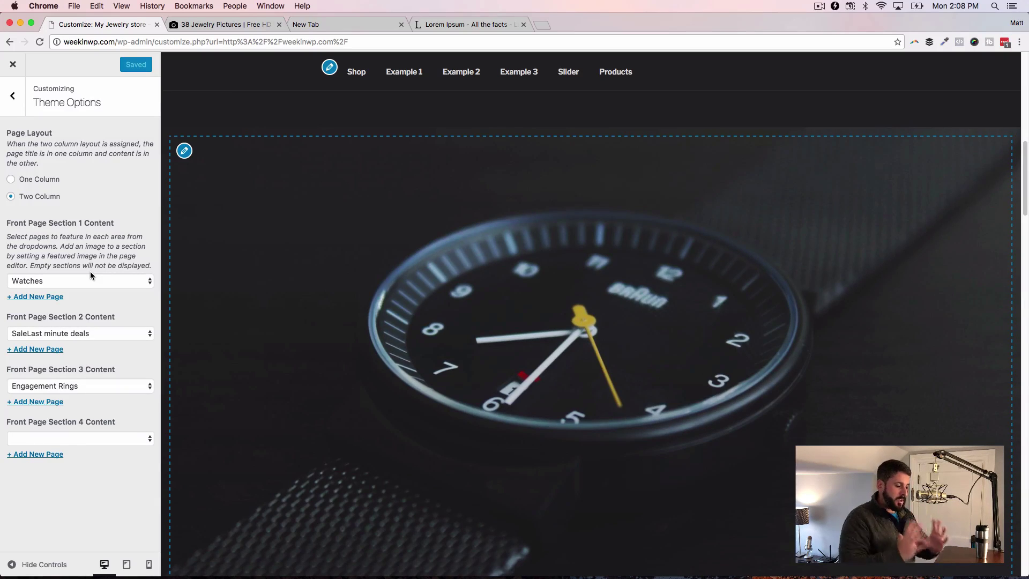
- Hide the controls and scroll the full-width preview through the Watches, Sale and Engagement Rings sections
click(19, 565)
scroll(191, 391, up, 5)
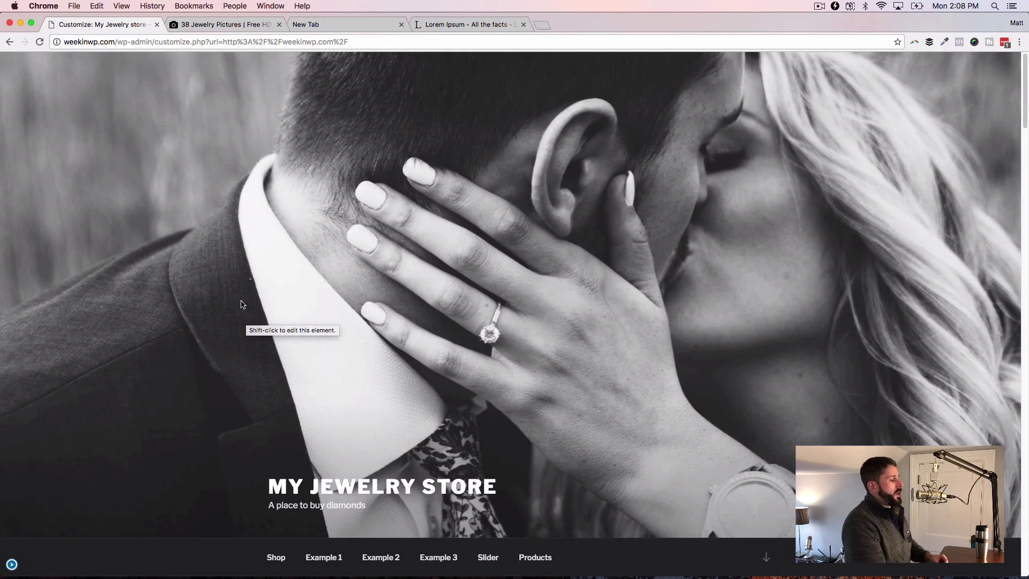
scroll(234, 280, down, 5)
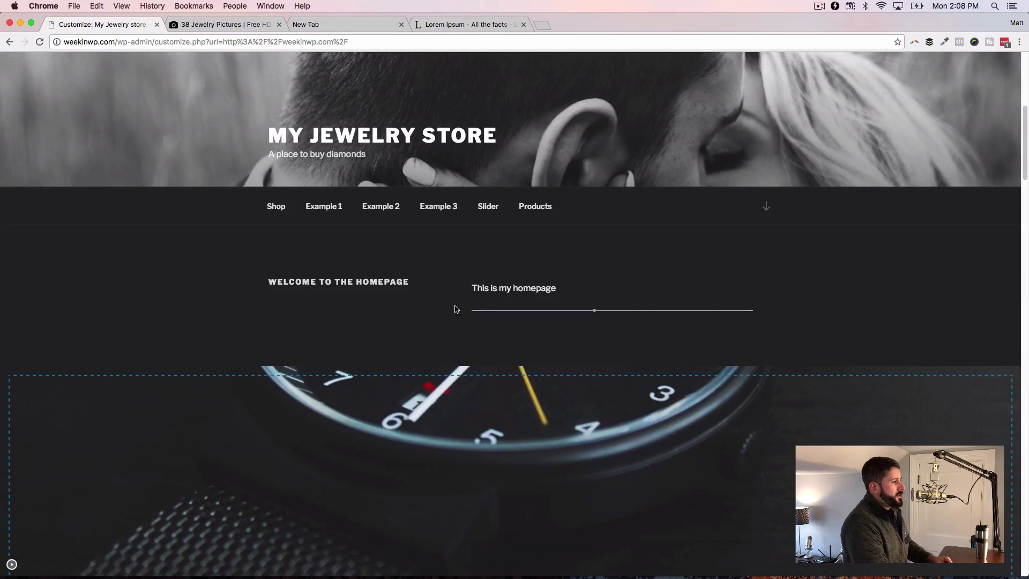
scroll(302, 294, down, 2)
scroll(305, 293, up, 4)
scroll(321, 291, down, 2)
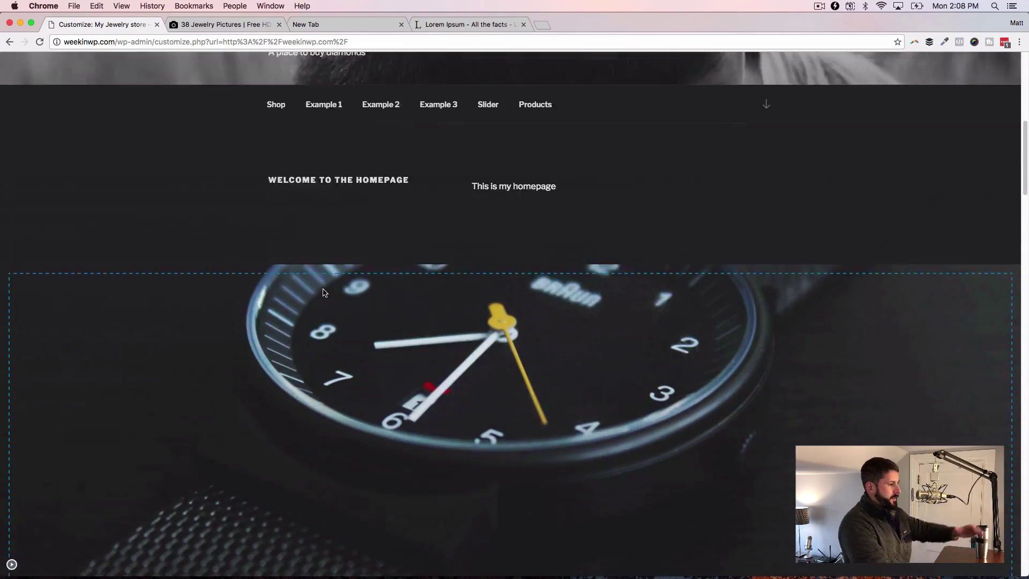
scroll(324, 290, down, 4)
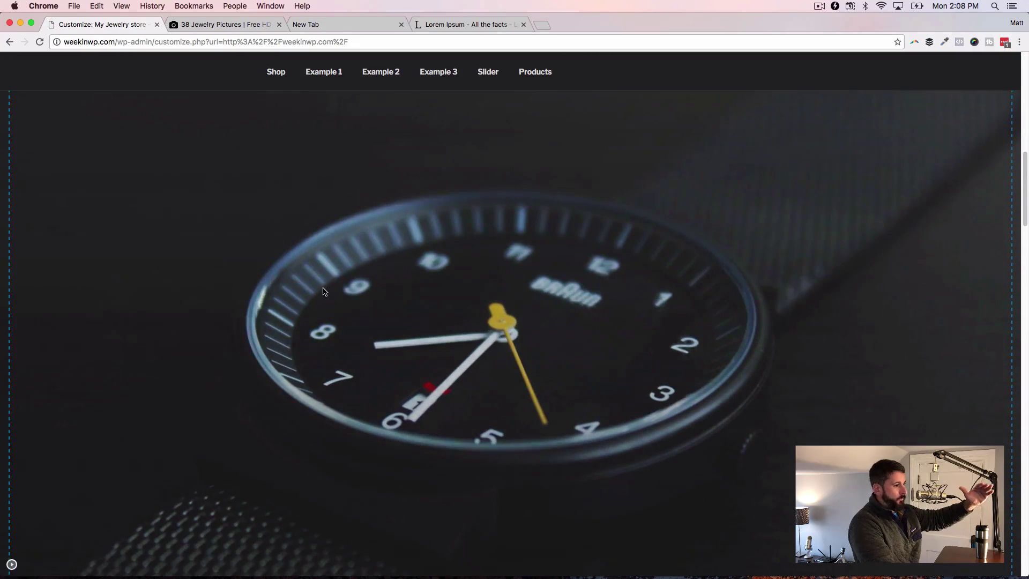
scroll(323, 290, down, 5)
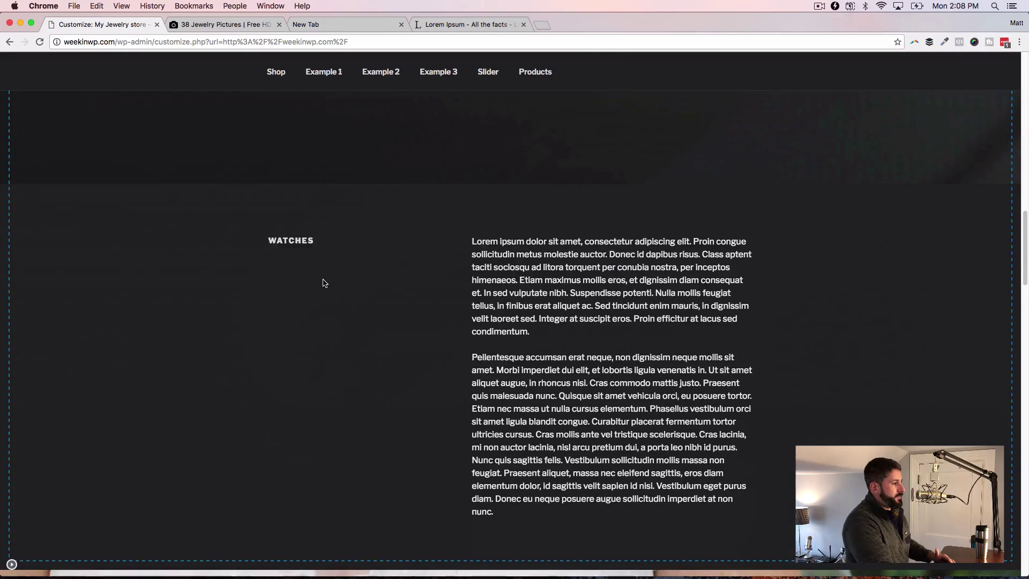
scroll(453, 262, down, 3)
scroll(453, 263, up, 2)
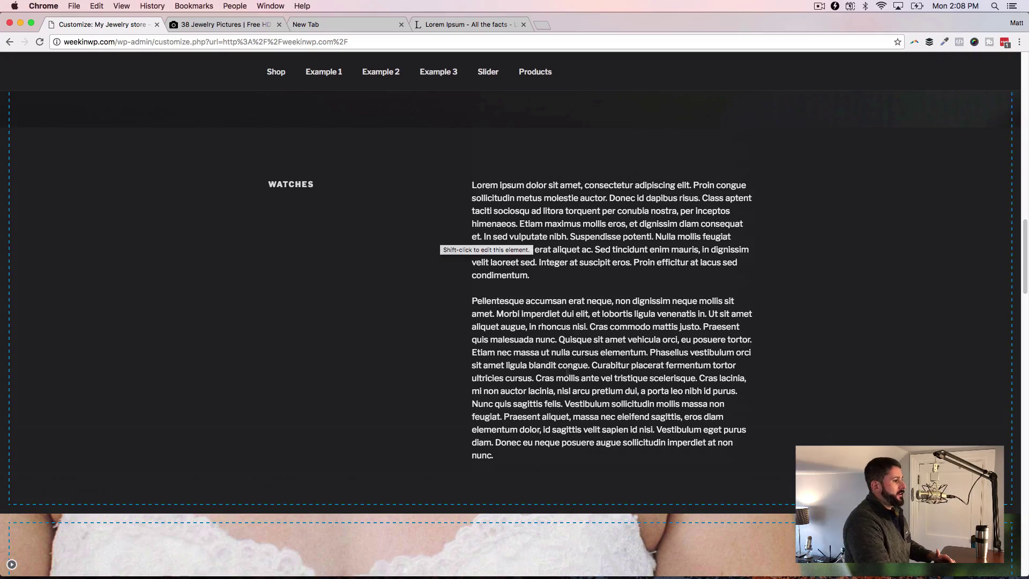
scroll(581, 322, down, 3)
scroll(585, 276, up, 2)
scroll(586, 276, down, 5)
scroll(613, 314, up, 1)
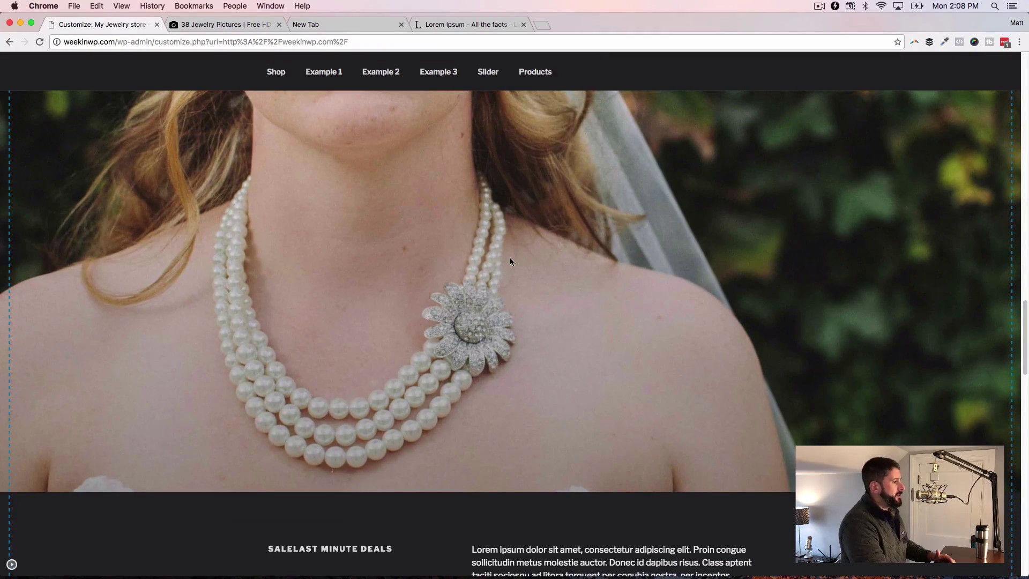
scroll(510, 262, down, 3)
scroll(475, 241, up, 6)
scroll(488, 252, down, 8)
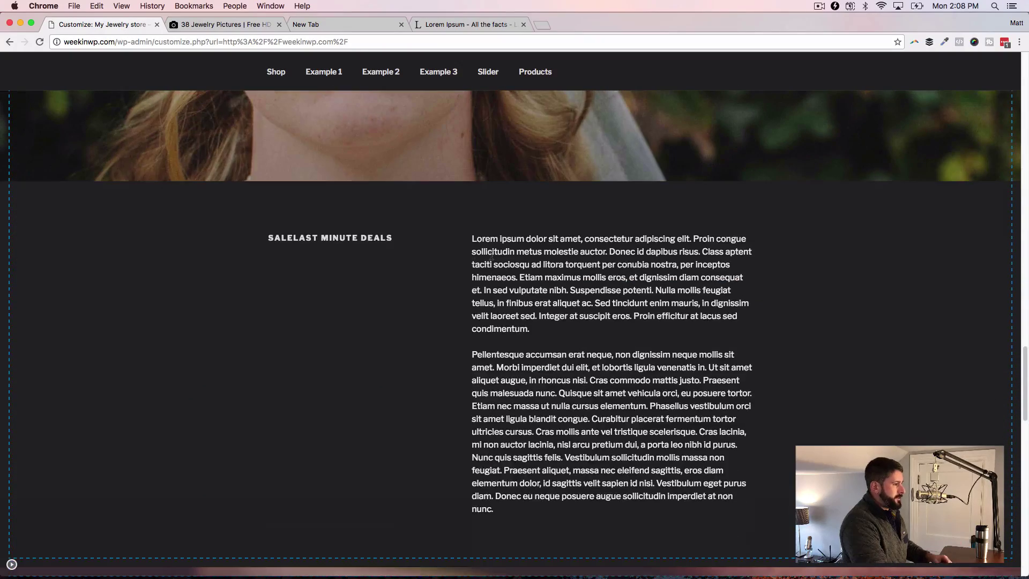
scroll(368, 236, down, 10)
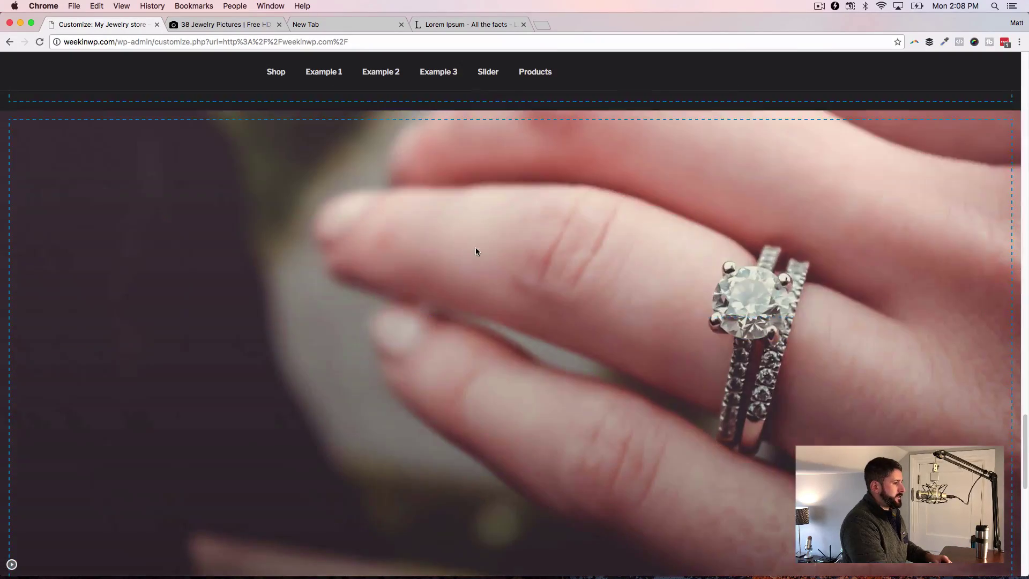
scroll(670, 256, down, 8)
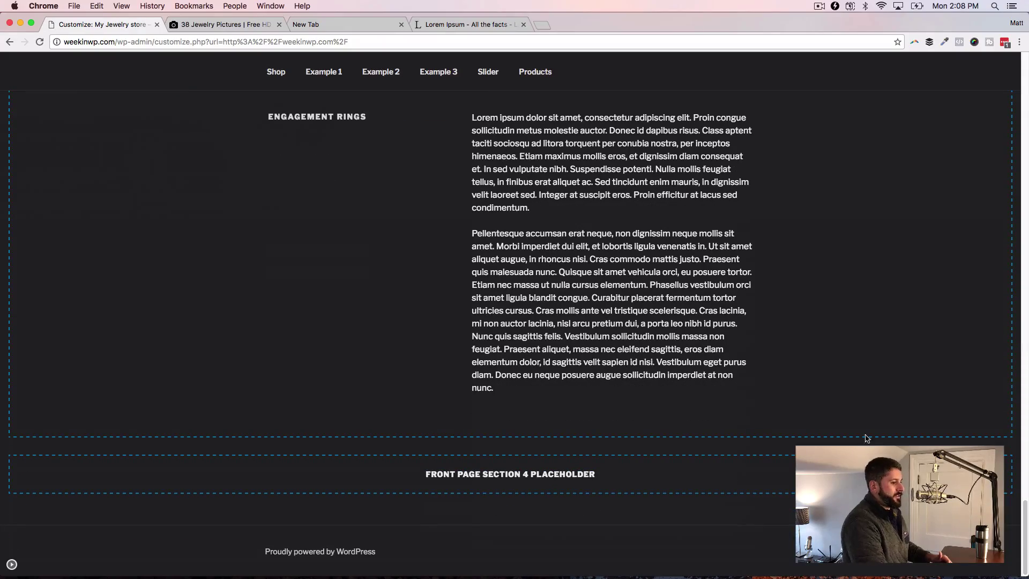
drag(1017, 515, 999, 64)
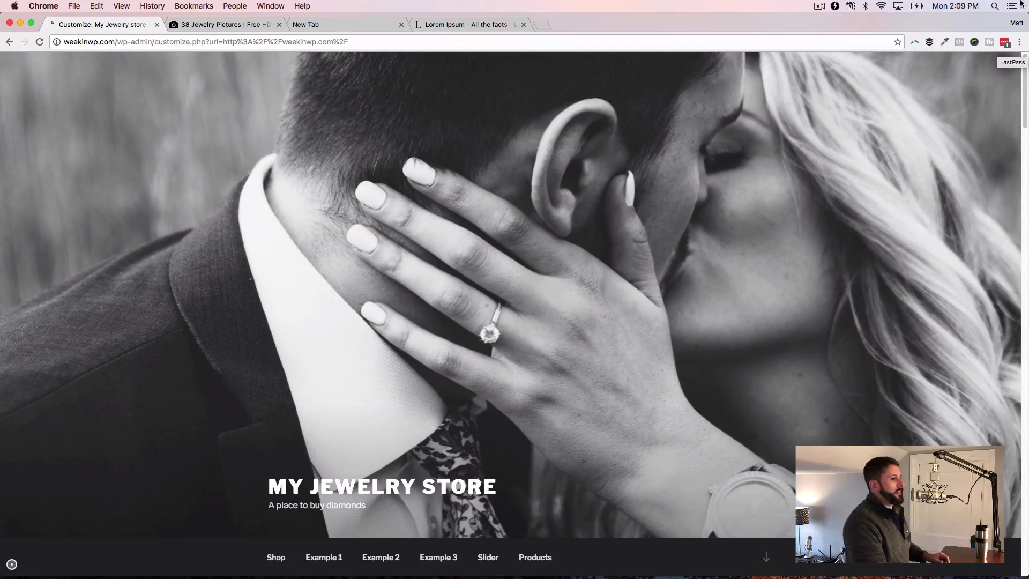
scroll(1013, 256, down, 15)
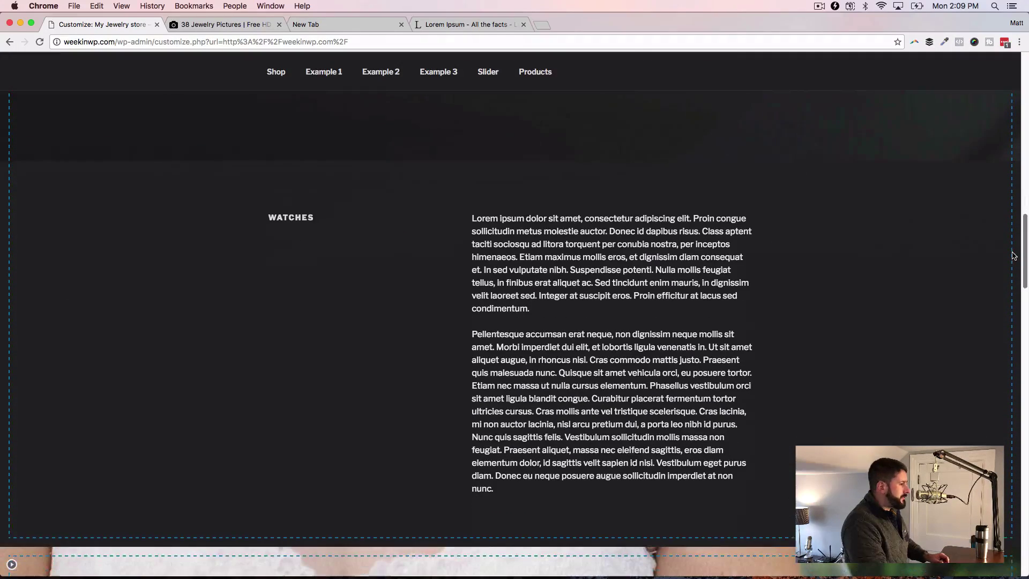
scroll(1013, 255, down, 2)
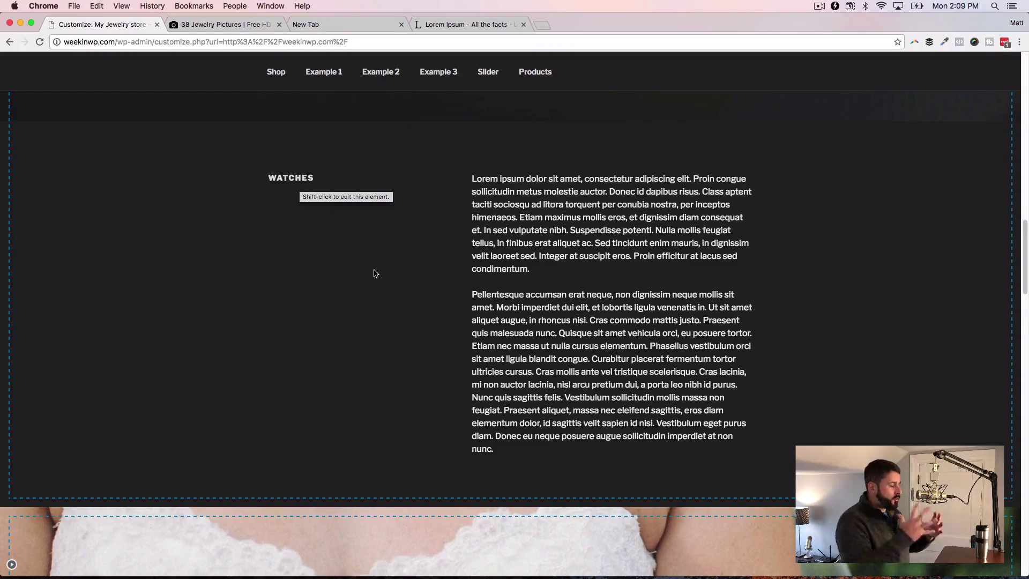
- Reopen Theme Options, choose the One Column page layout, and check it in the preview
click(11, 565)
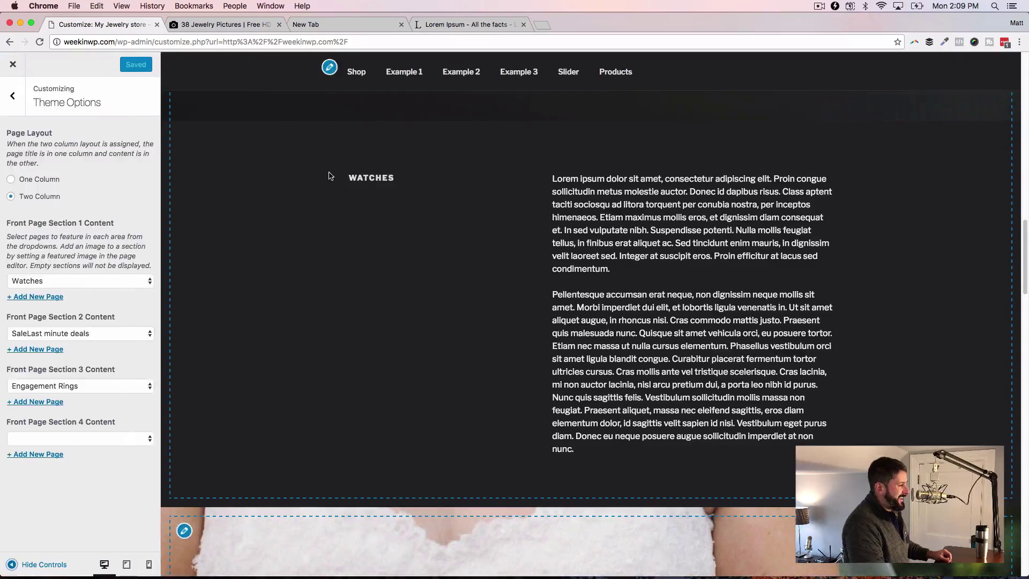
click(12, 95)
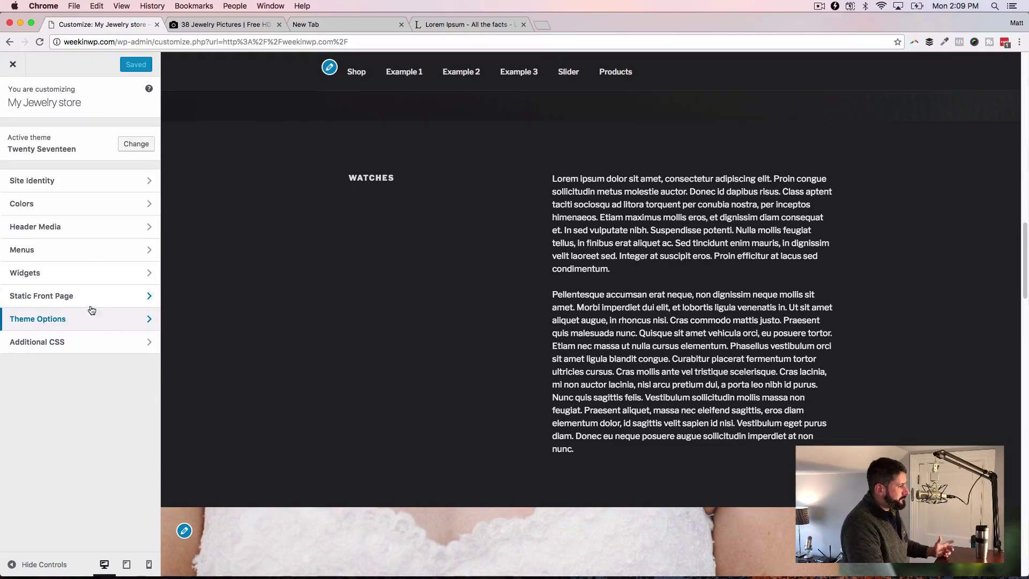
click(96, 327)
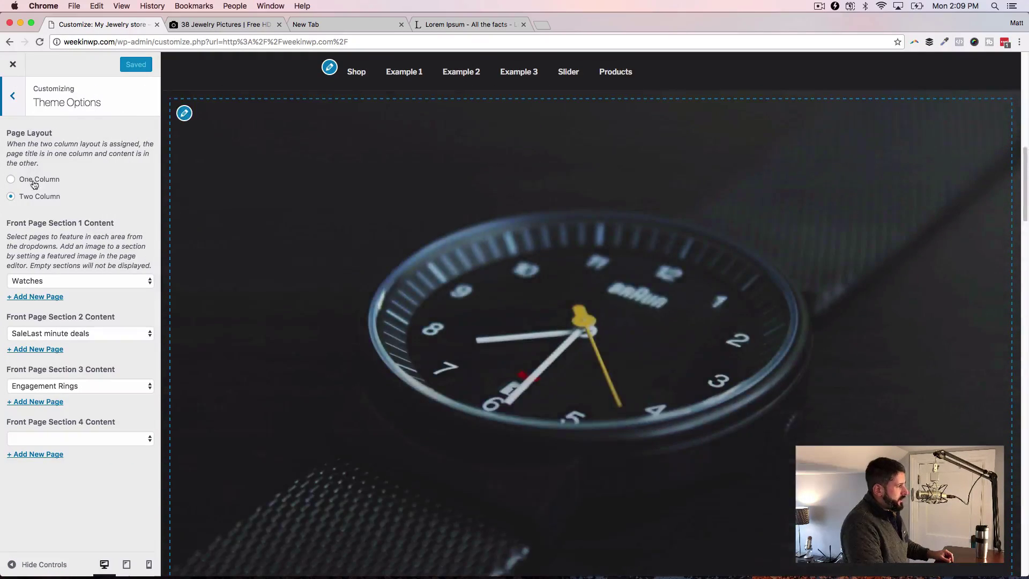
click(11, 179)
scroll(287, 289, down, 10)
scroll(285, 292, up, 7)
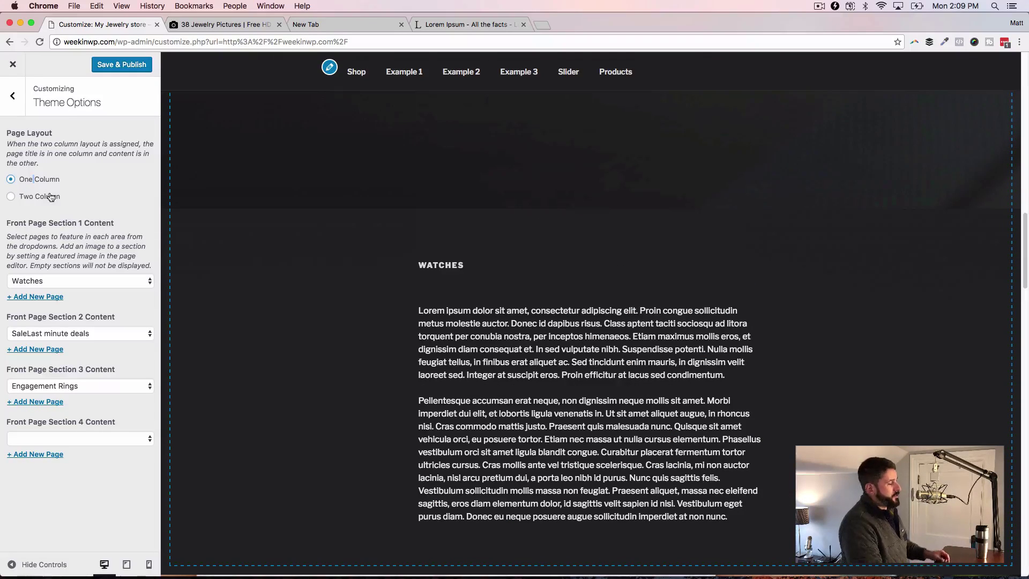
scroll(542, 313, down, 1)
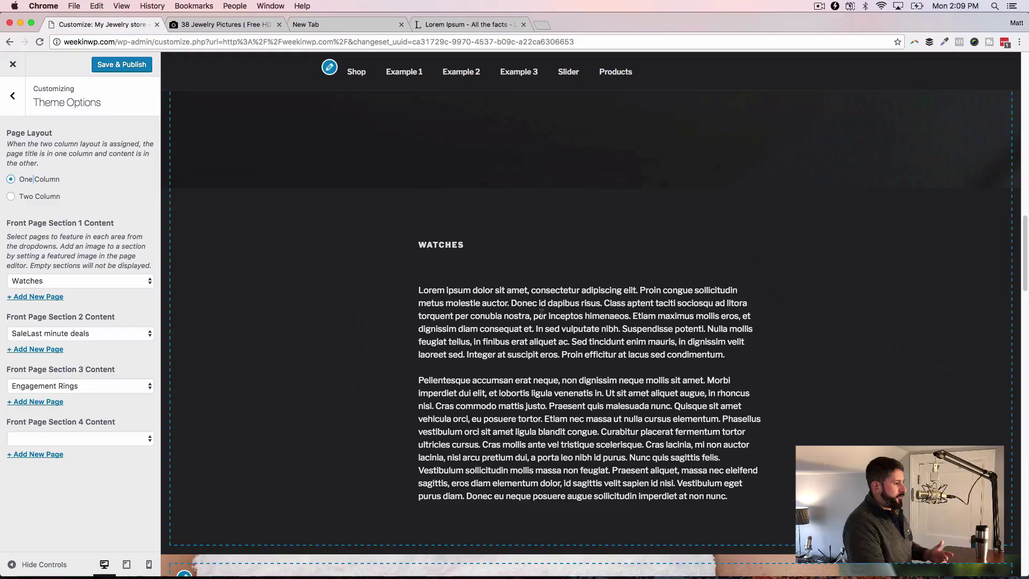
scroll(541, 313, down, 1)
scroll(487, 281, up, 2)
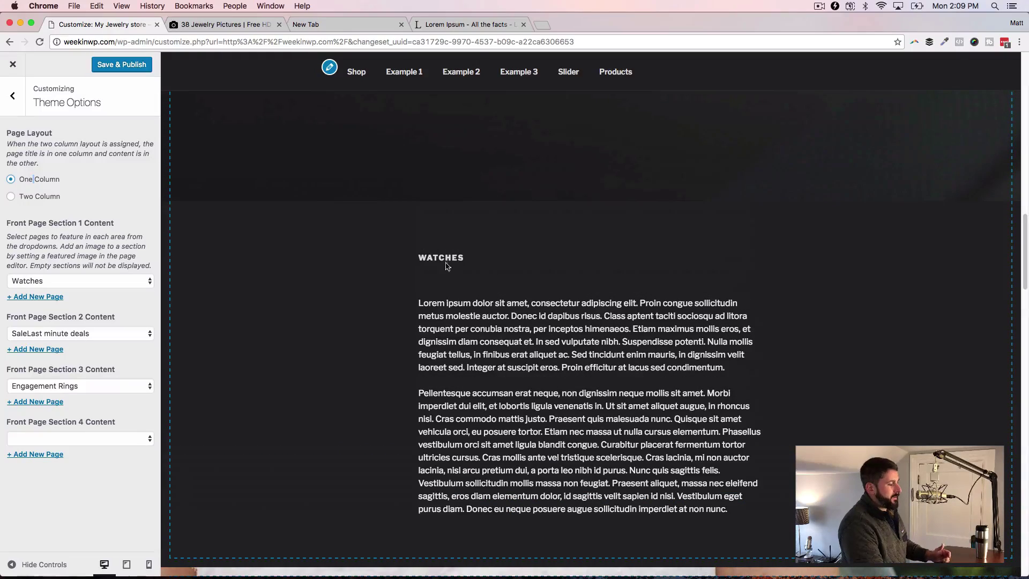
scroll(482, 321, down, 5)
scroll(504, 350, down, 8)
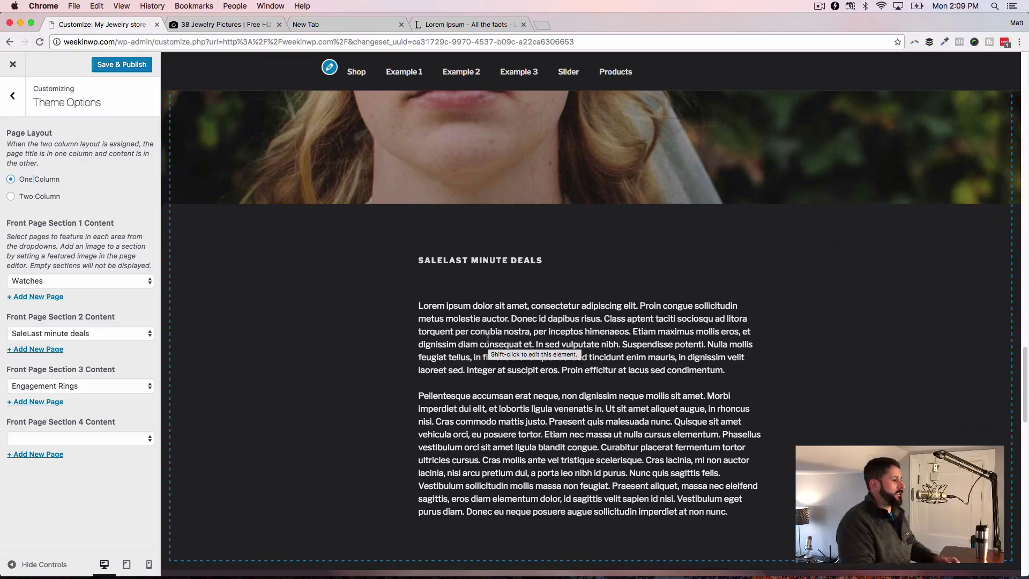
scroll(499, 326, down, 15)
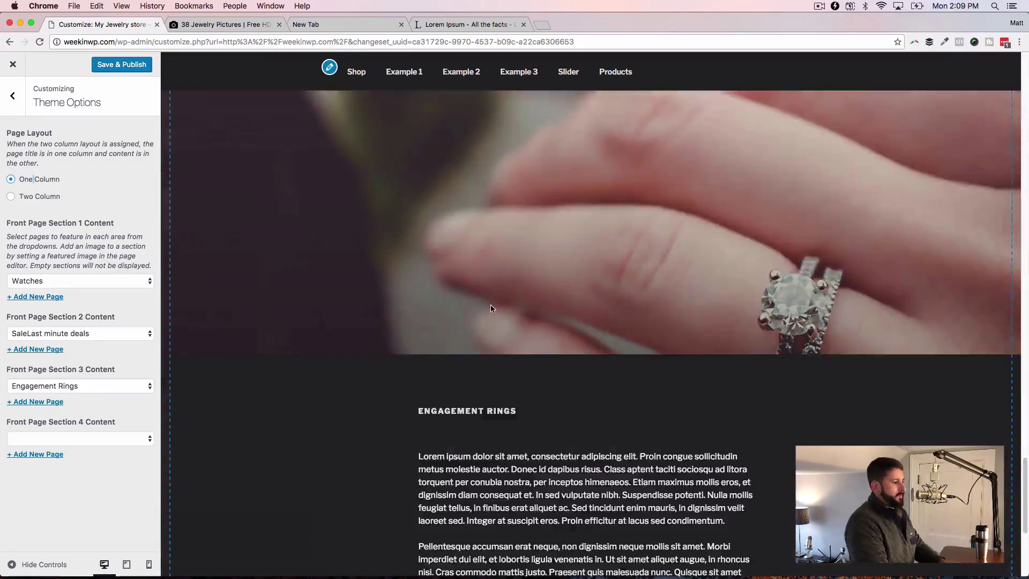
scroll(490, 313, up, 15)
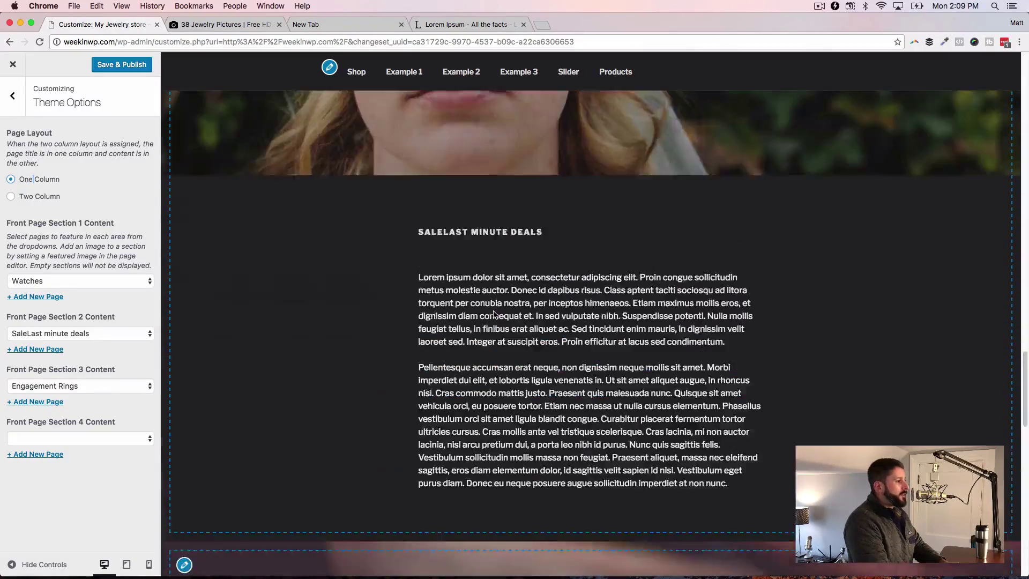
scroll(494, 313, up, 10)
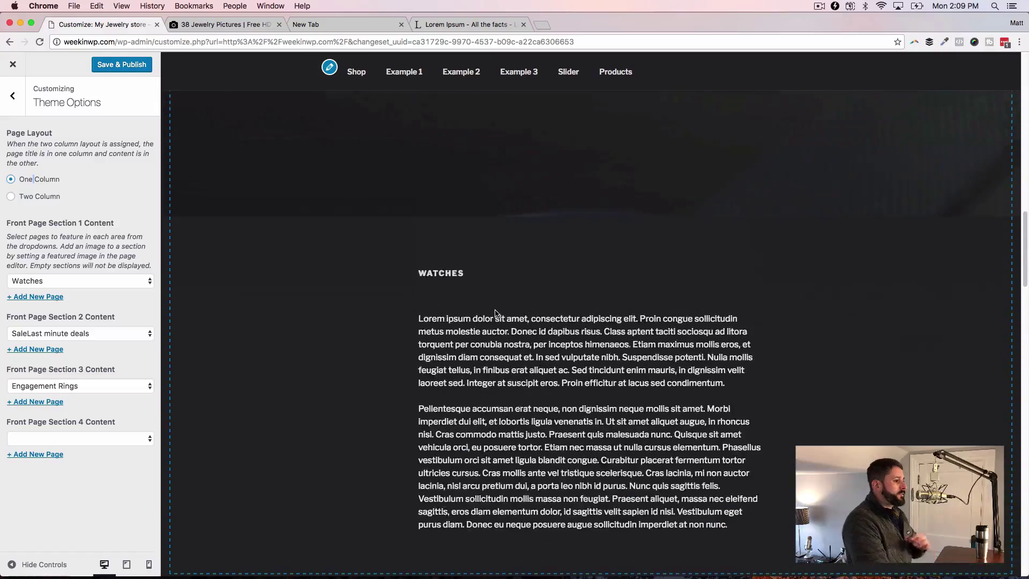
scroll(497, 313, up, 10)
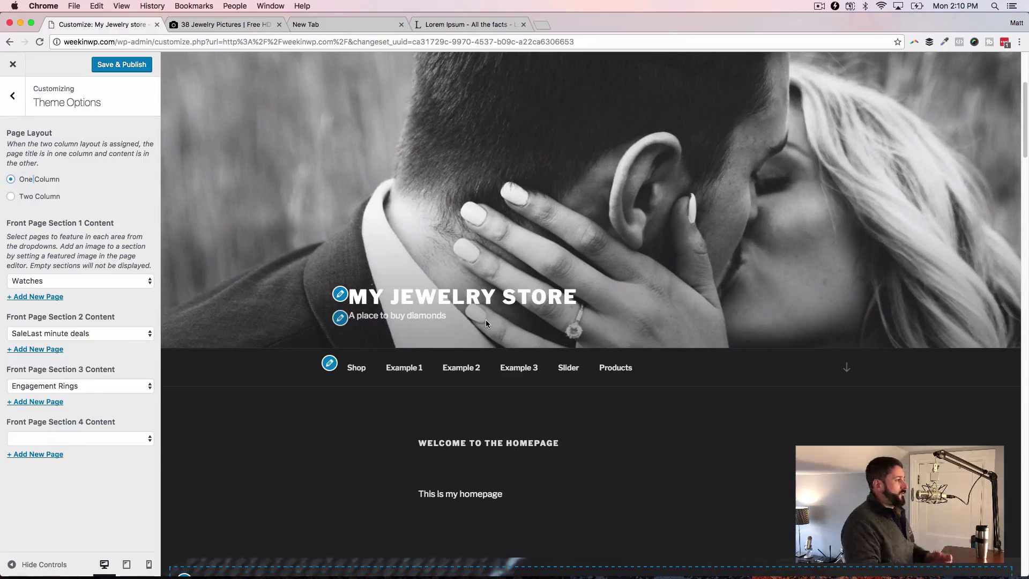
- Publish the one-column layout and close the Customizer to view the live site
click(136, 64)
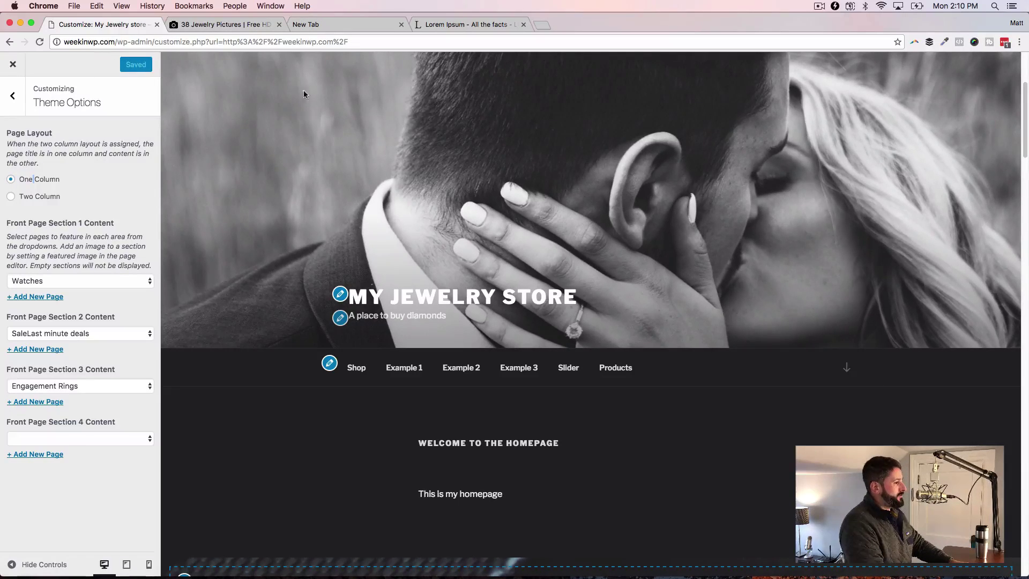
click(18, 63)
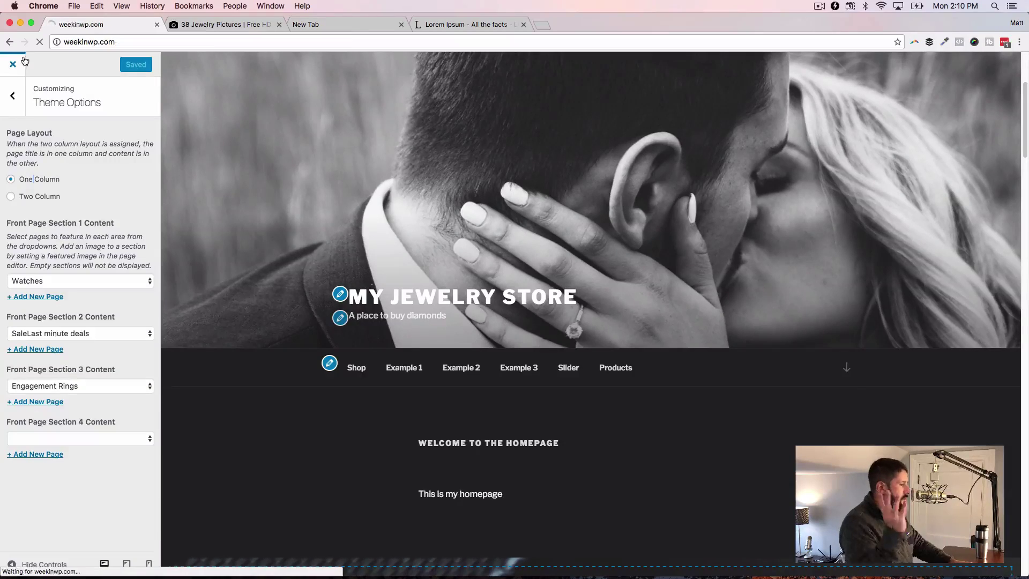
scroll(161, 145, down, 8)
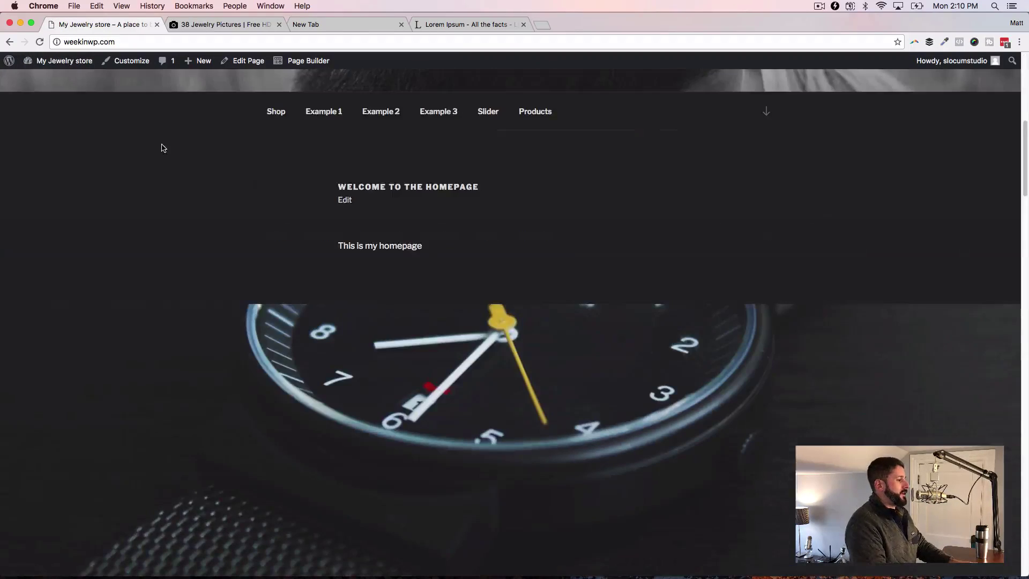
- Open the Shop page and browse its listing of 23 products
click(276, 129)
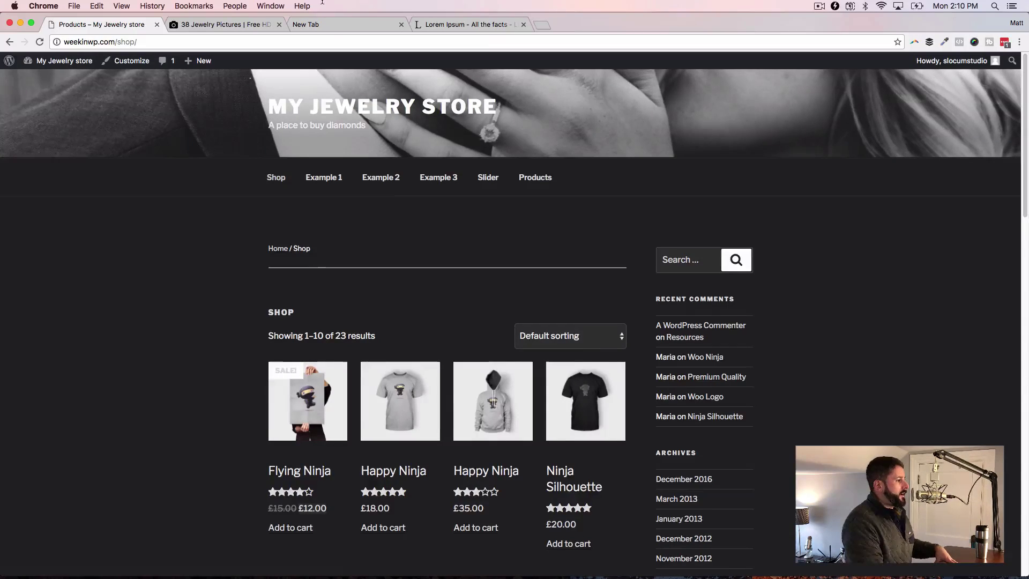
scroll(397, 198, down, 5)
scroll(402, 267, down, 4)
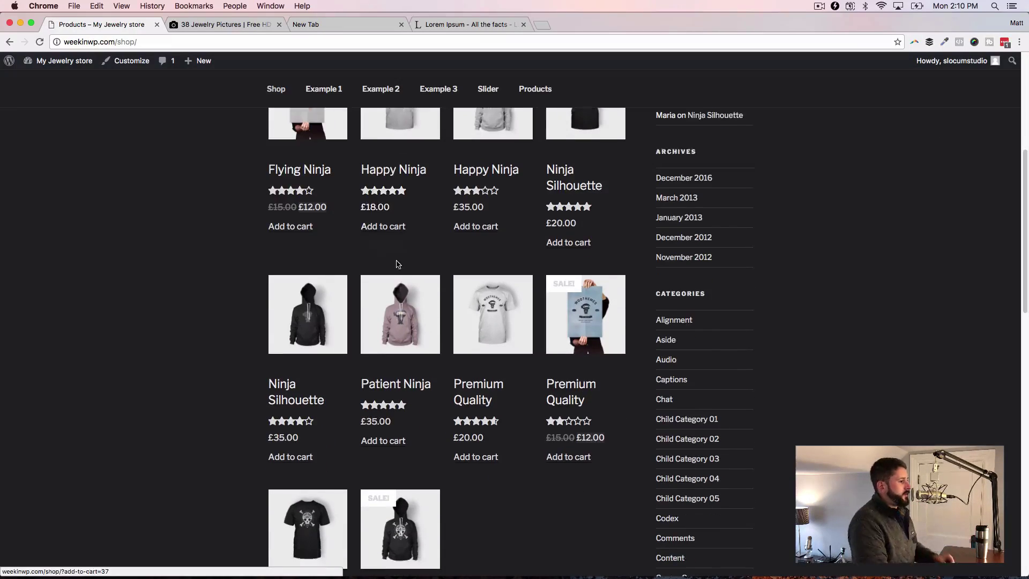
scroll(400, 263, up, 3)
scroll(539, 312, up, 5)
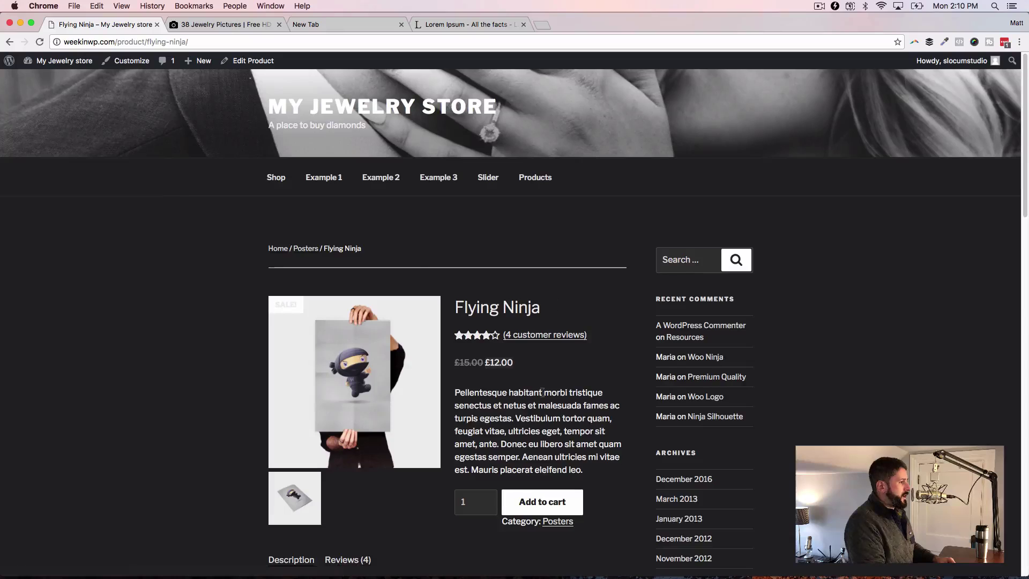
- Browse the Flying Ninja product page, viewing its Reviews and then Description tab
scroll(572, 382, down, 5)
scroll(573, 382, down, 2)
scroll(536, 332, up, 2)
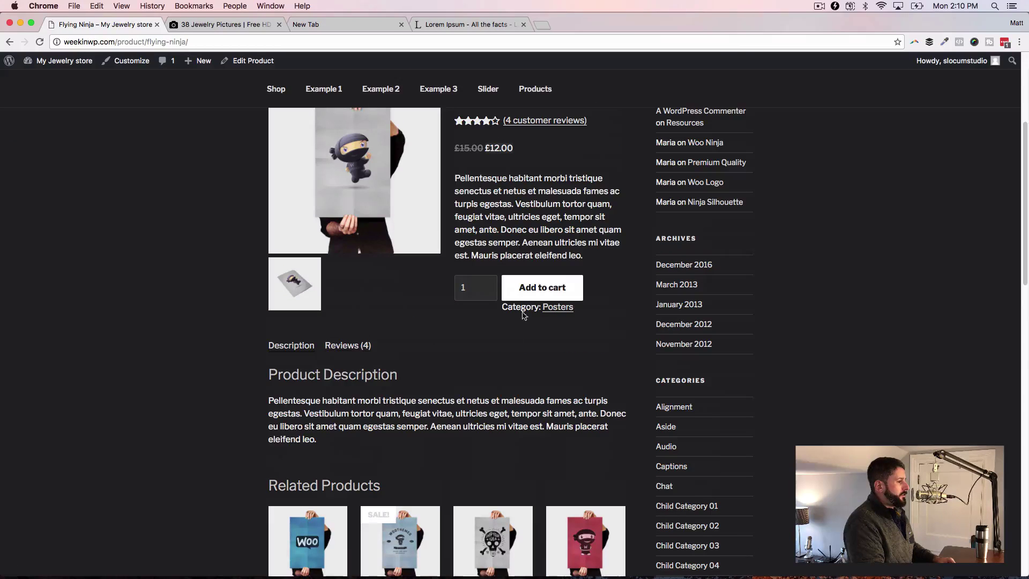
click(343, 347)
click(292, 348)
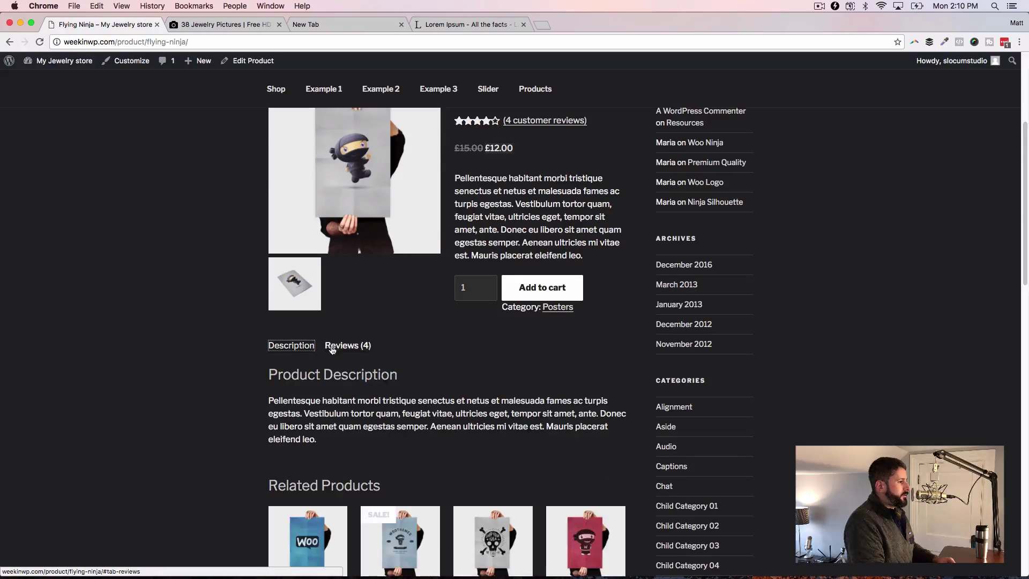
scroll(395, 345, down, 2)
scroll(394, 346, down, 6)
scroll(421, 346, up, 12)
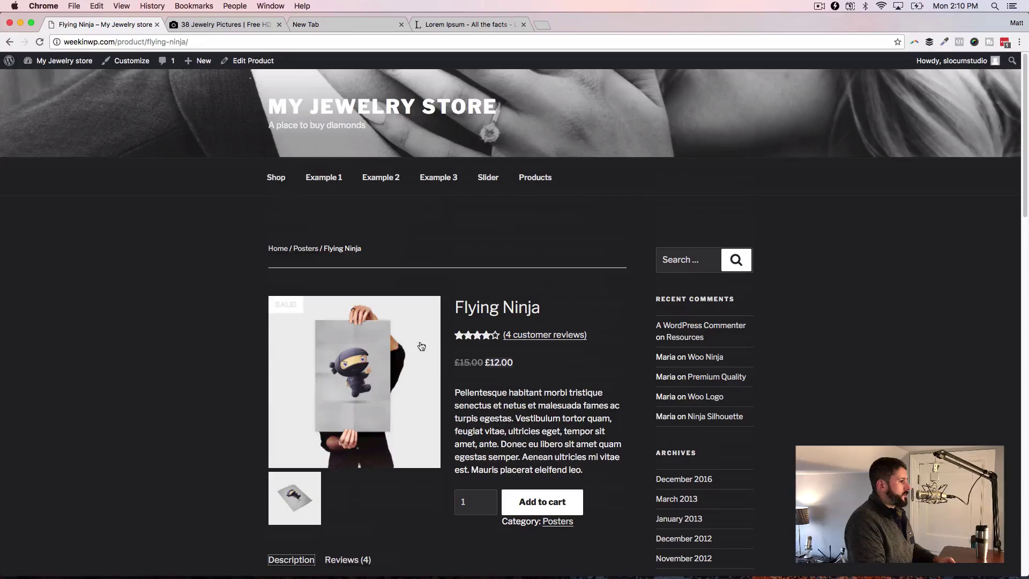
scroll(558, 356, down, 4)
- Add one Flying Ninja poster to the cart, check the cart, and return to the product
click(535, 276)
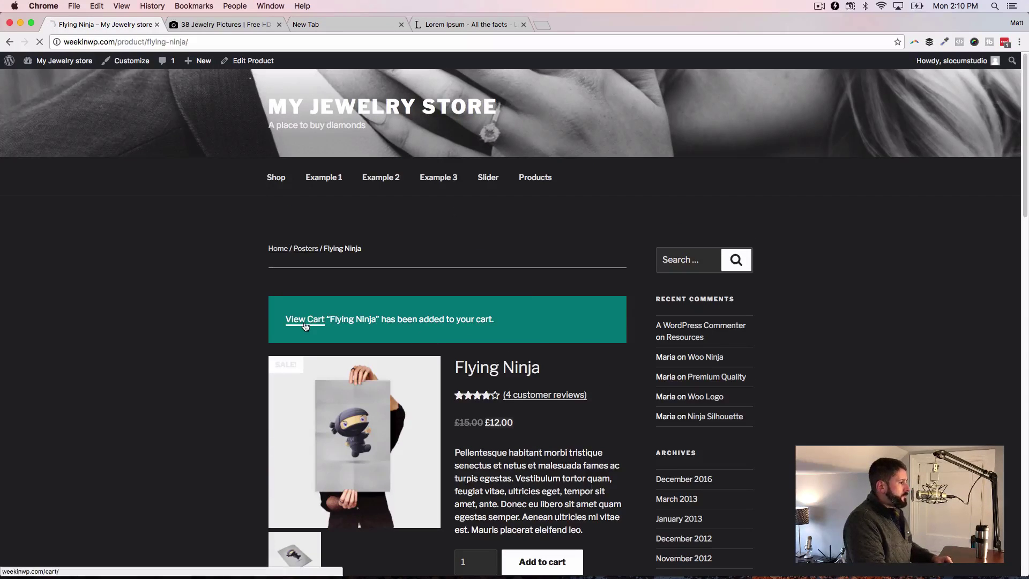
click(305, 324)
scroll(512, 401, down, 3)
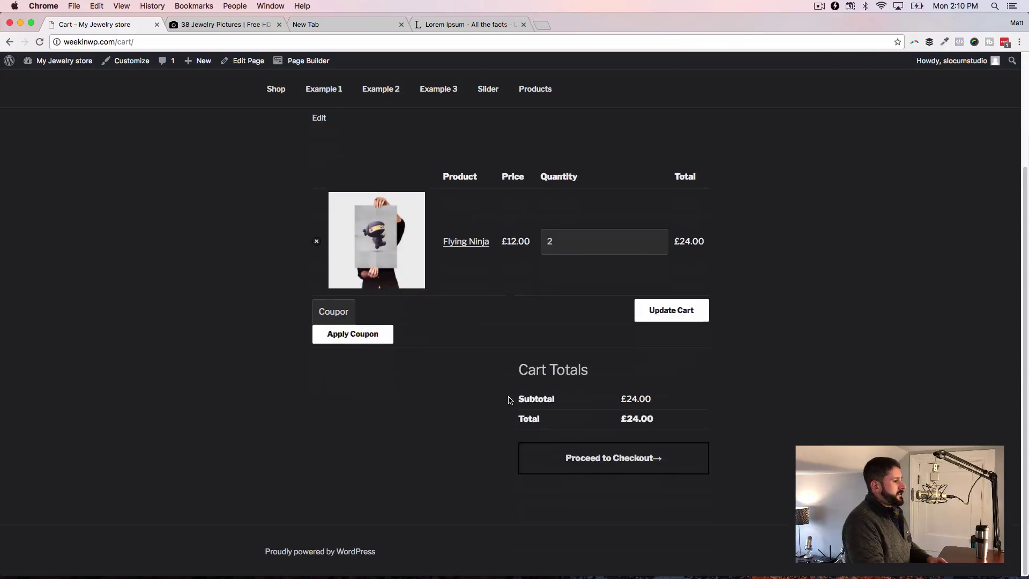
scroll(403, 394, up, 3)
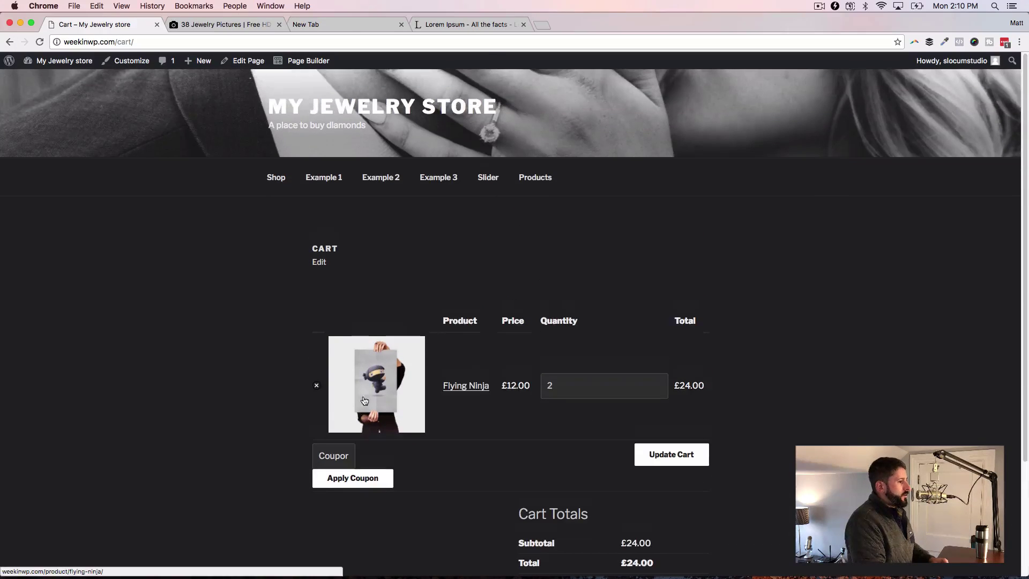
click(9, 42)
- Add a second Flying Ninja poster (£12.00) to the cart
scroll(664, 321, down, 6)
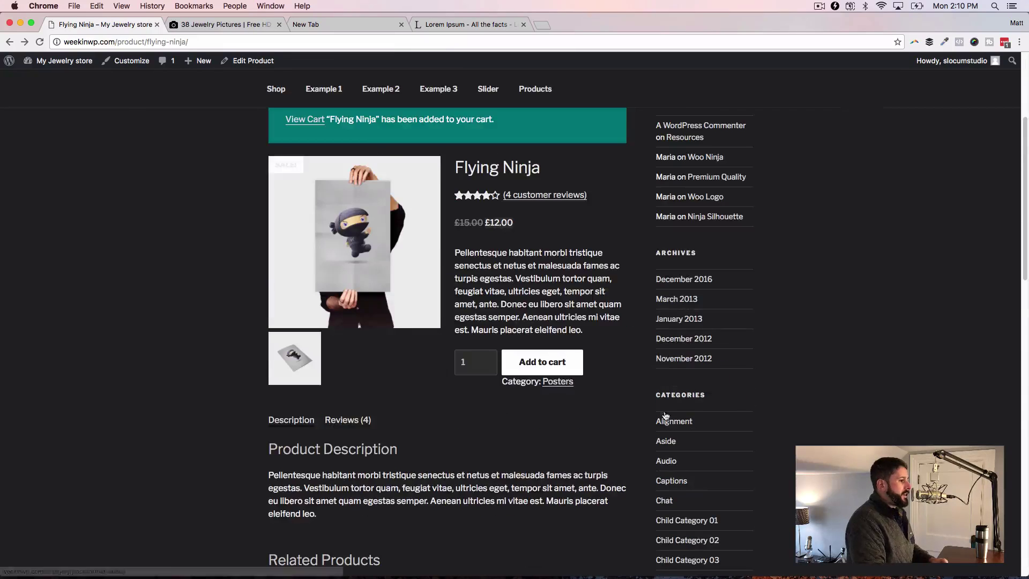
scroll(665, 188, down, 7)
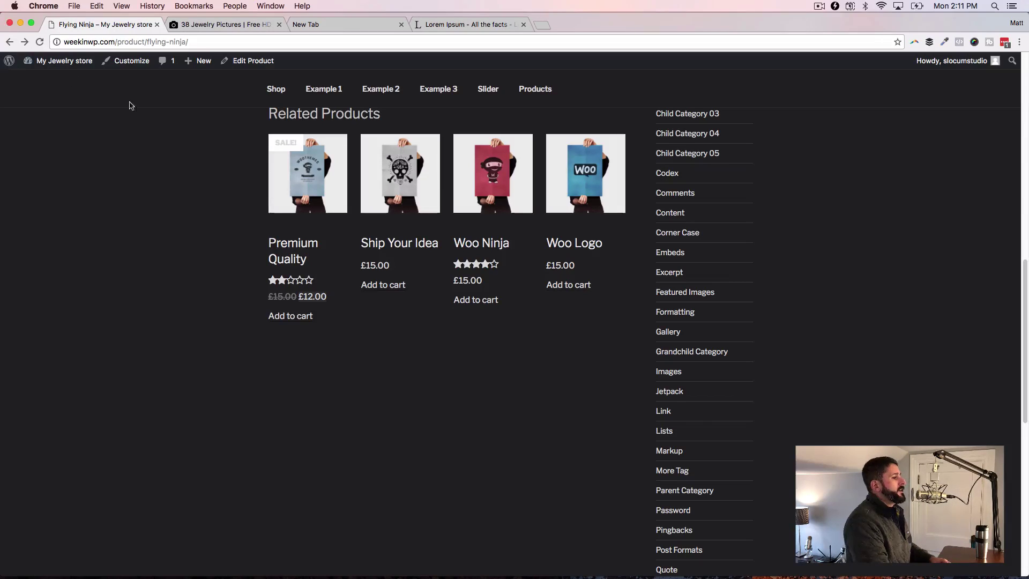
scroll(452, 175, up, 6)
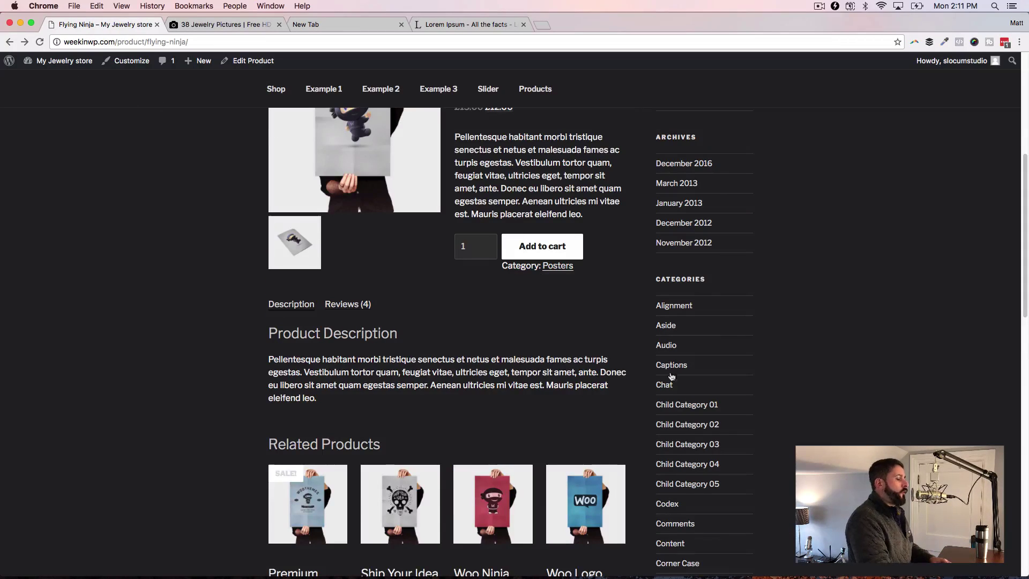
scroll(681, 363, up, 1)
scroll(680, 362, up, 3)
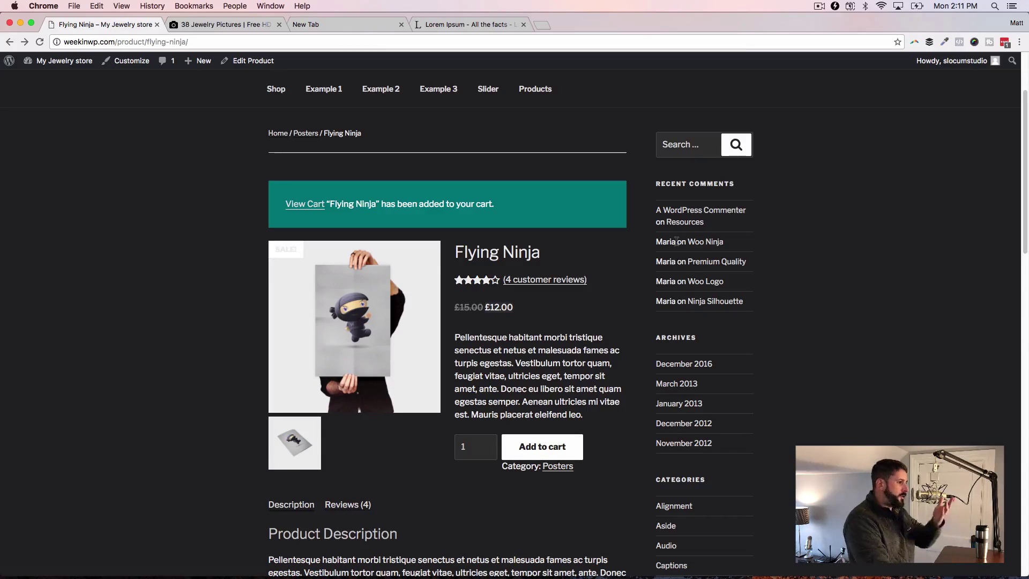
scroll(699, 294, down, 12)
scroll(700, 275, up, 15)
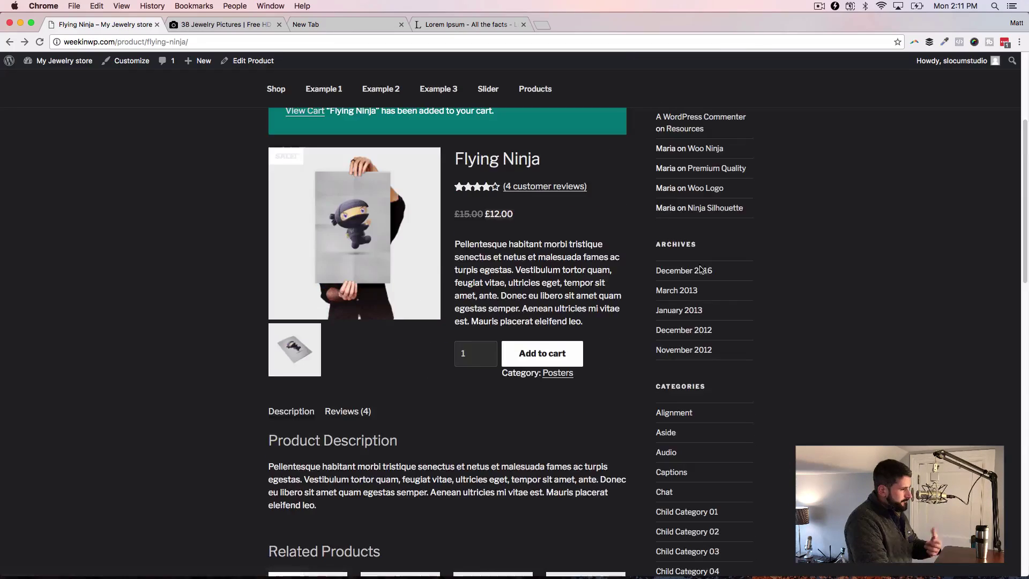
scroll(701, 337, down, 2)
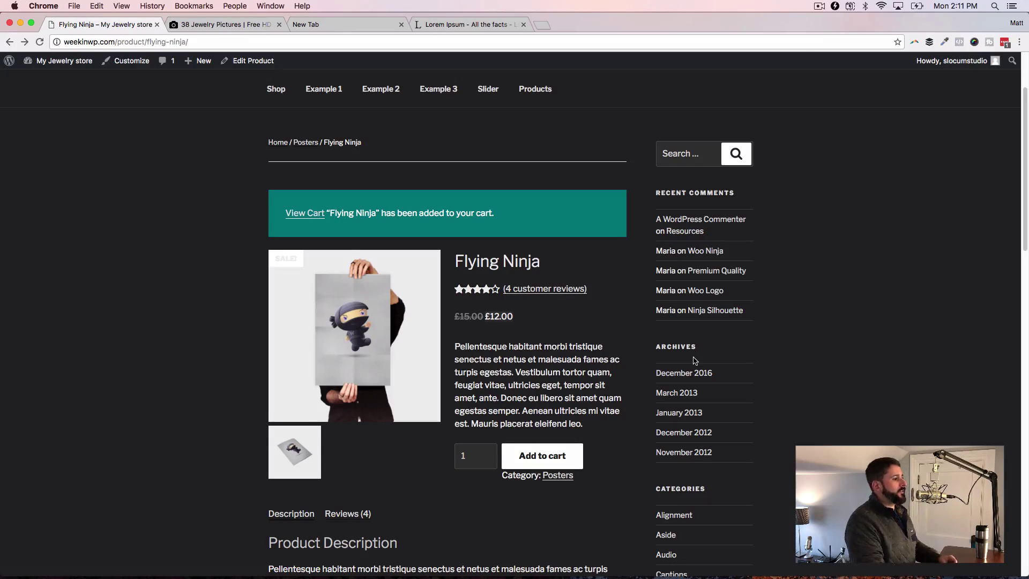
scroll(685, 300, down, 1)
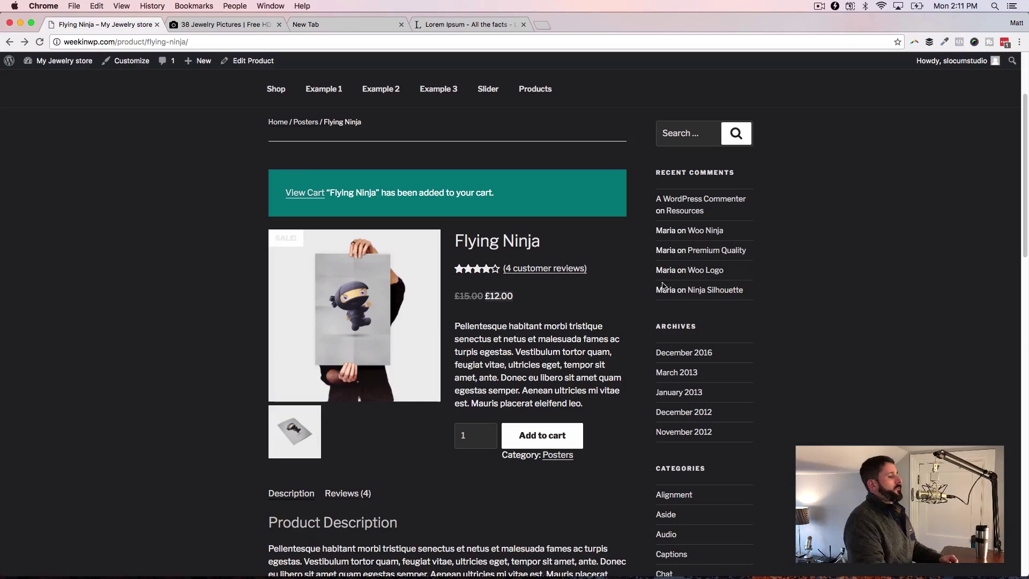
scroll(558, 255, down, 1)
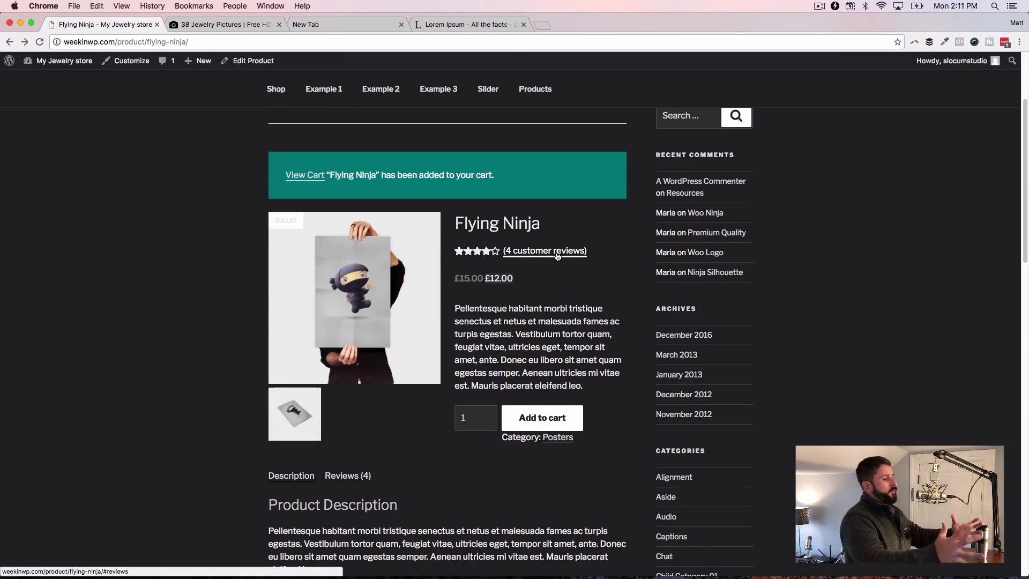
scroll(536, 252, down, 5)
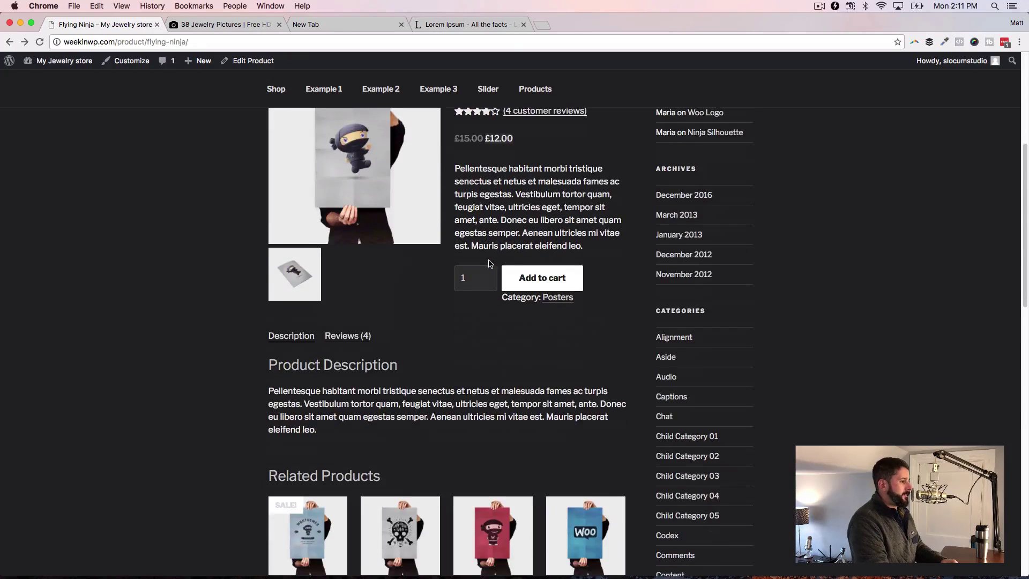
click(547, 283)
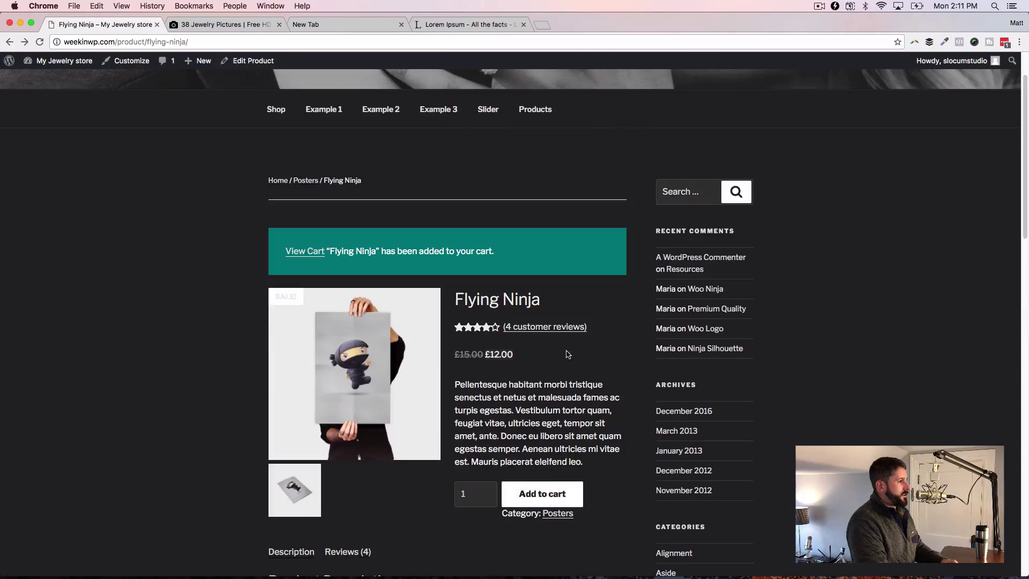
- View the cart listing two Flying Ninja posters at £12.00 each for a £24.00 total
click(306, 251)
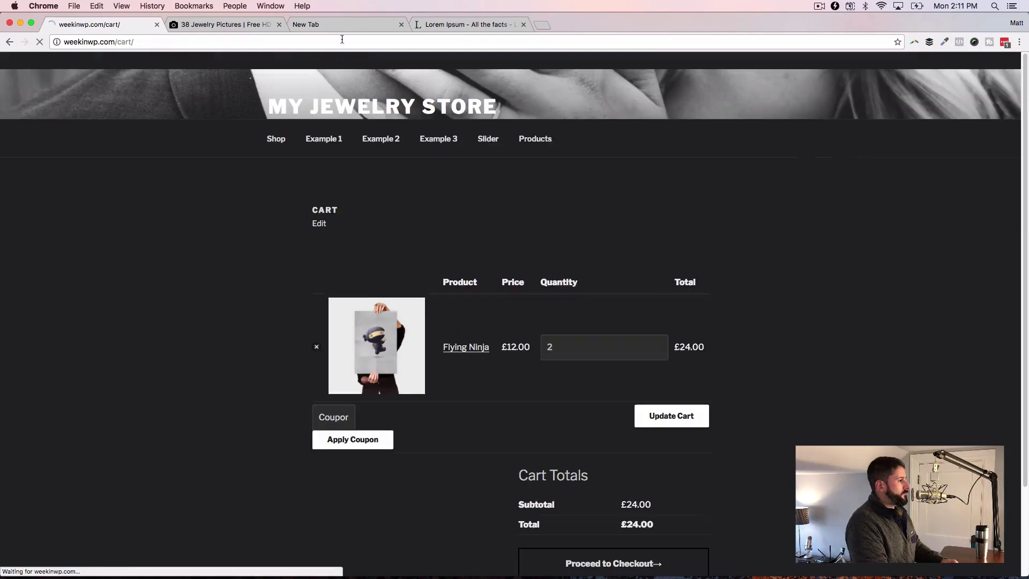
scroll(408, 219, down, 5)
scroll(318, 248, up, 3)
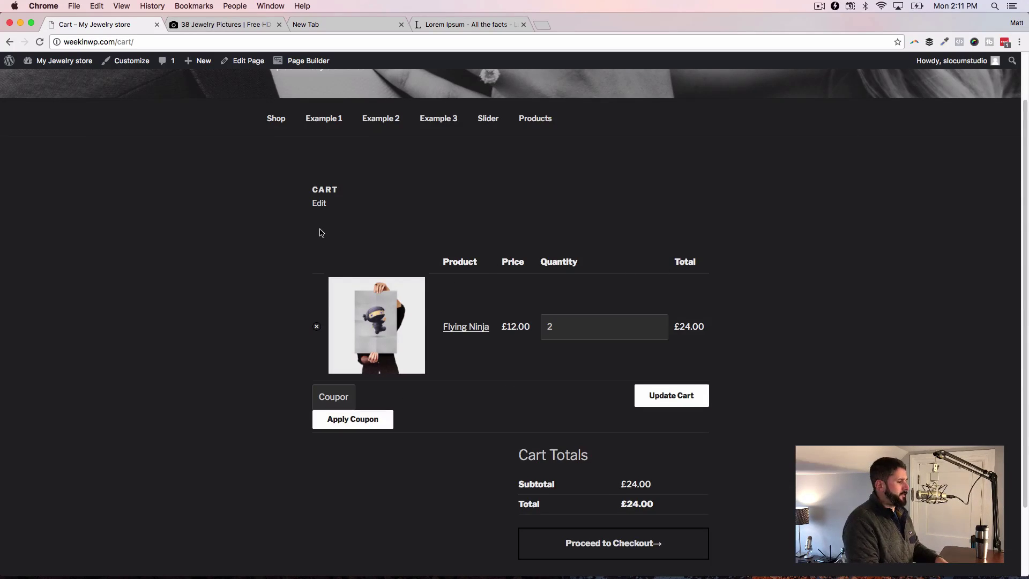
scroll(498, 244, down, 3)
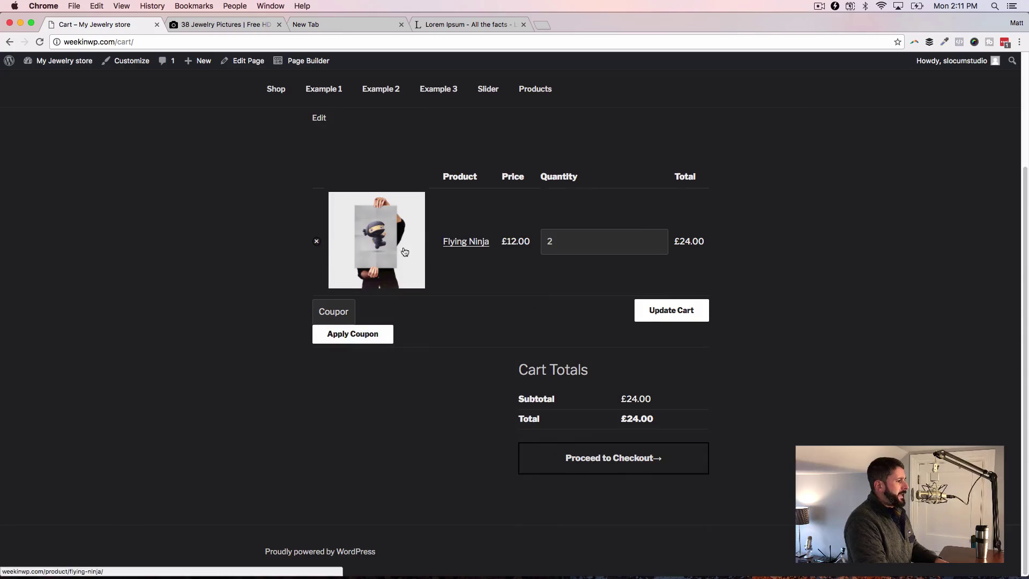
click(335, 314)
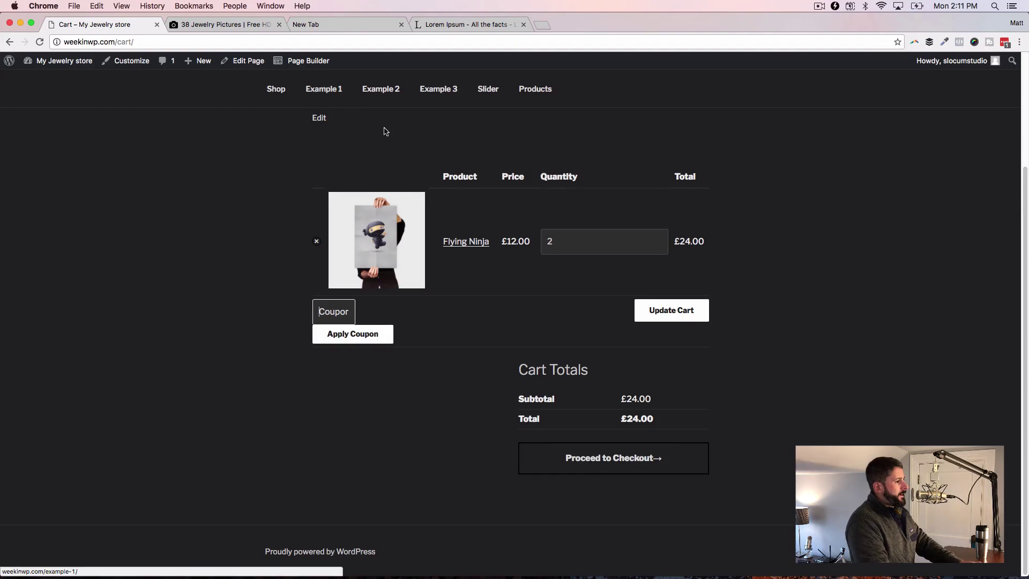
scroll(406, 140, up, 3)
scroll(406, 141, up, 2)
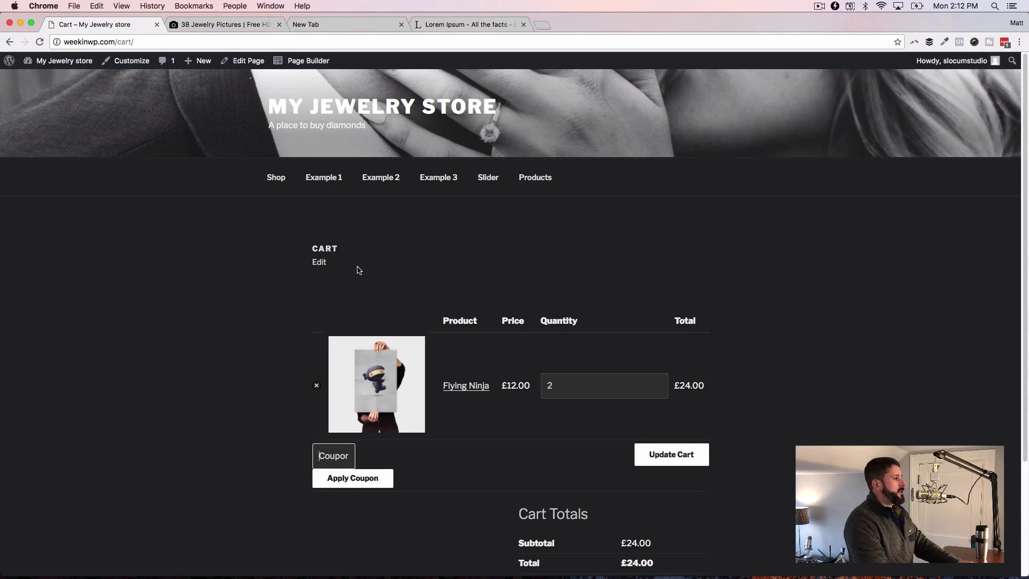
- Open the Customizer on the cart page and set the Theme Options layout to Two Column
click(122, 63)
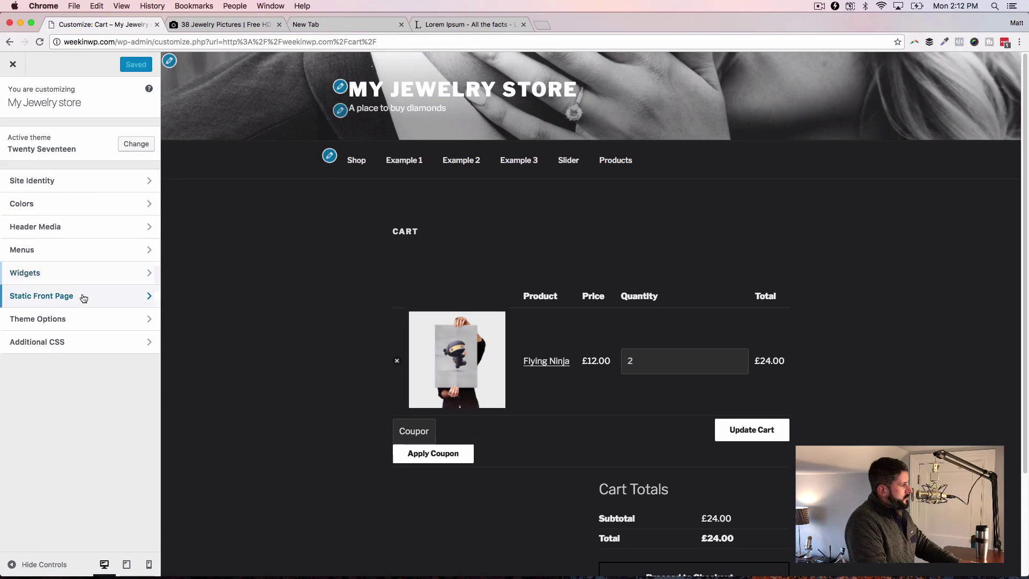
click(87, 322)
click(49, 198)
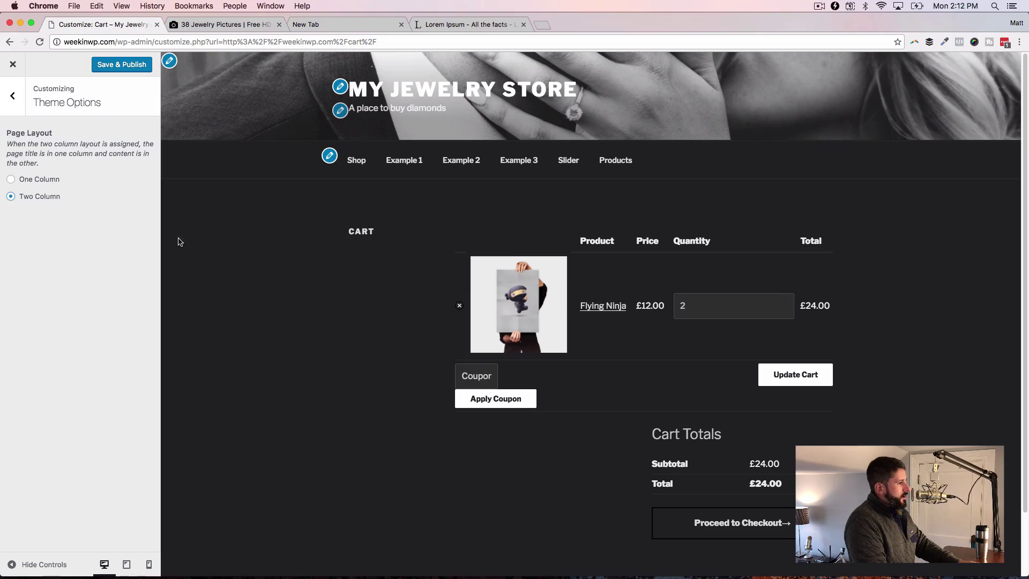
- Hide the controls and scroll the cart preview at full width
click(24, 565)
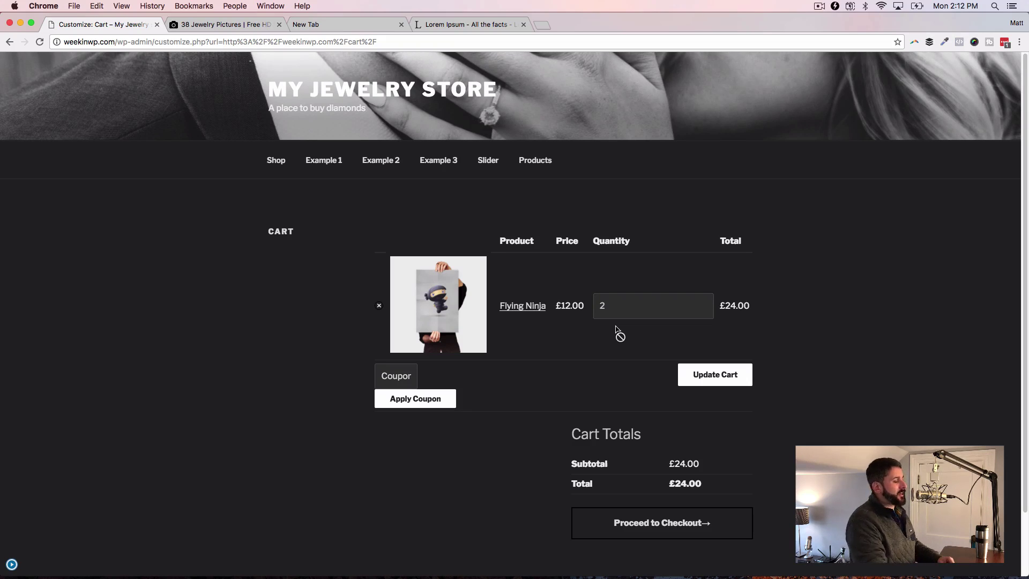
scroll(613, 345, down, 3)
scroll(552, 434, up, 3)
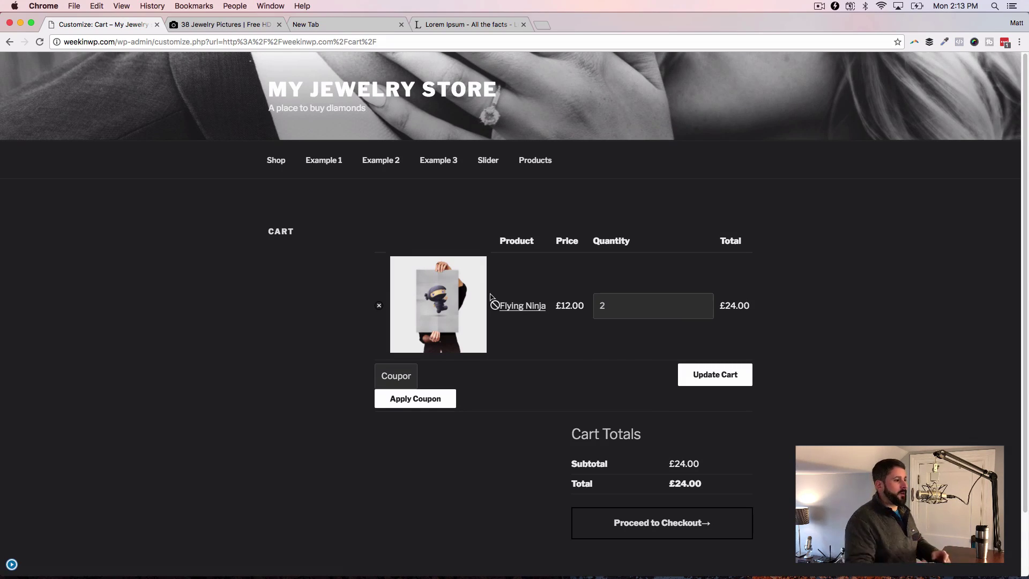
scroll(481, 206, down, 1)
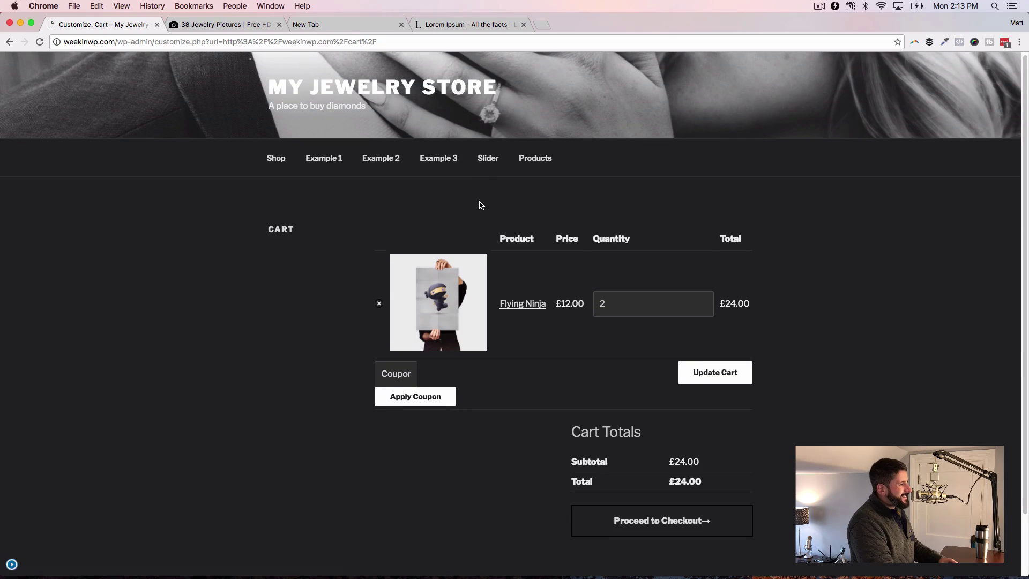
scroll(628, 475, down, 2)
scroll(584, 391, up, 2)
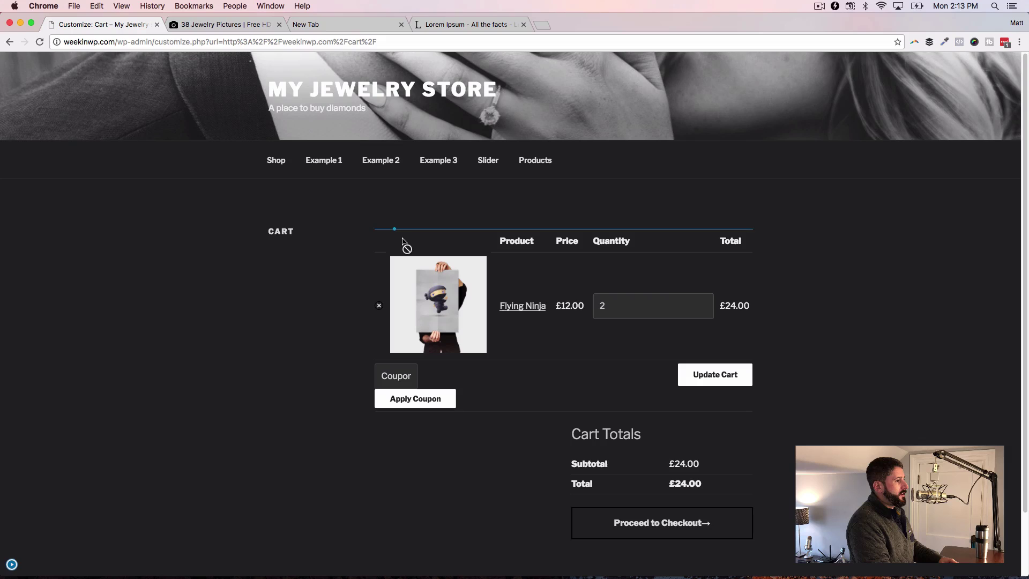
- Preview the Shop page, then exit the Customizer without saving changes
click(279, 162)
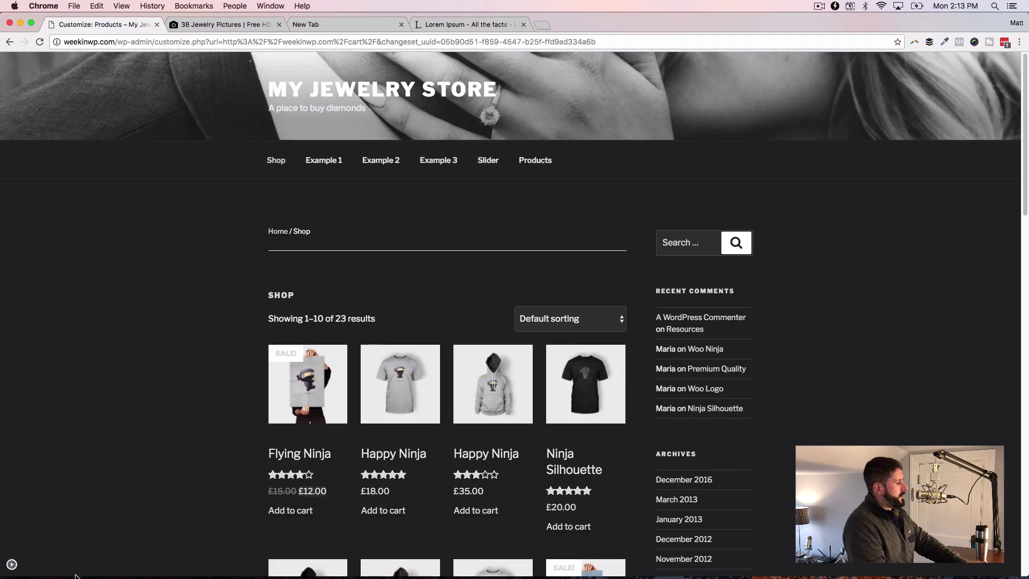
click(11, 566)
click(520, 161)
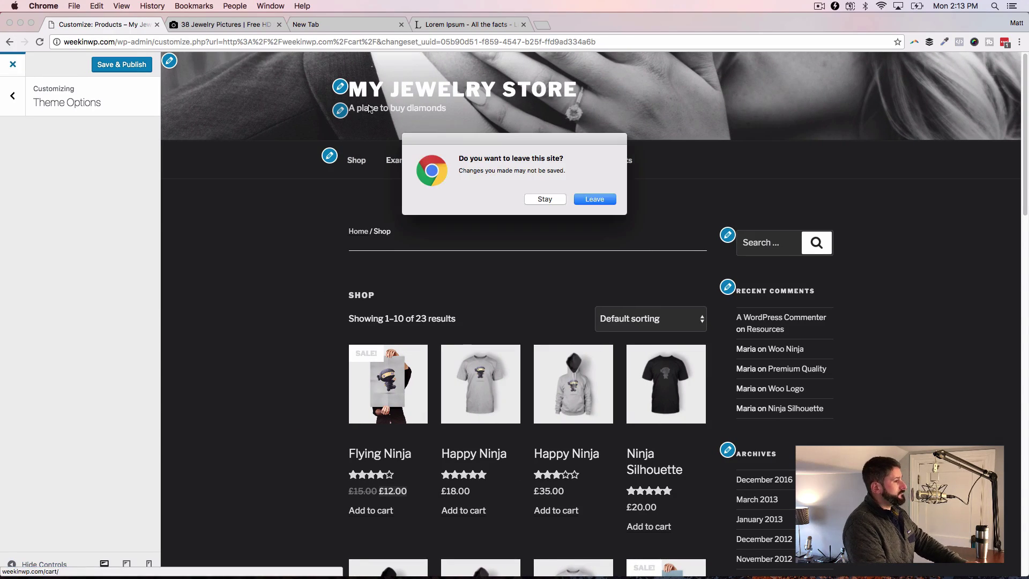
click(595, 200)
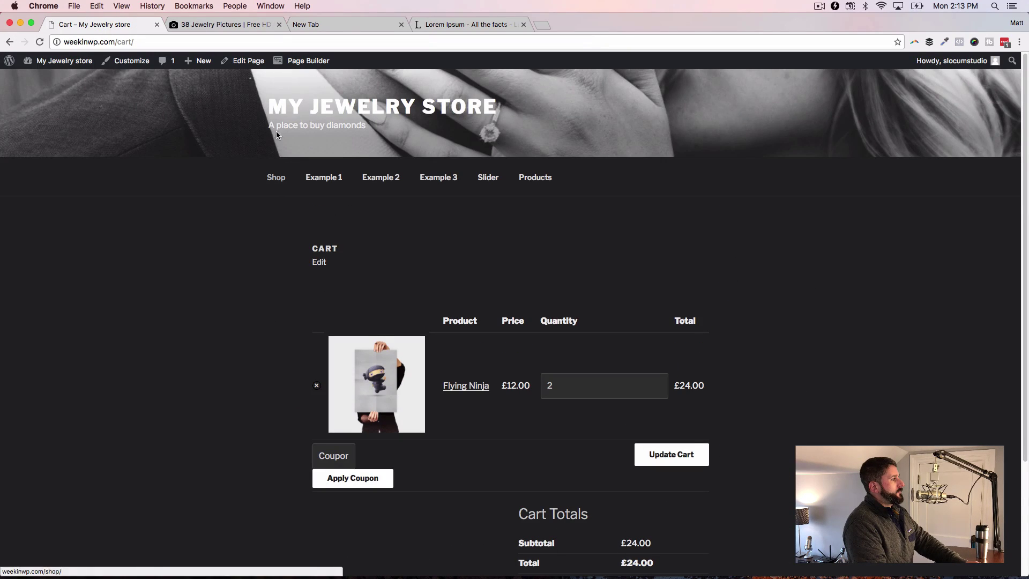
- Go to the admin dashboard and open the All Pages list
mouse_move(59, 60)
click(32, 72)
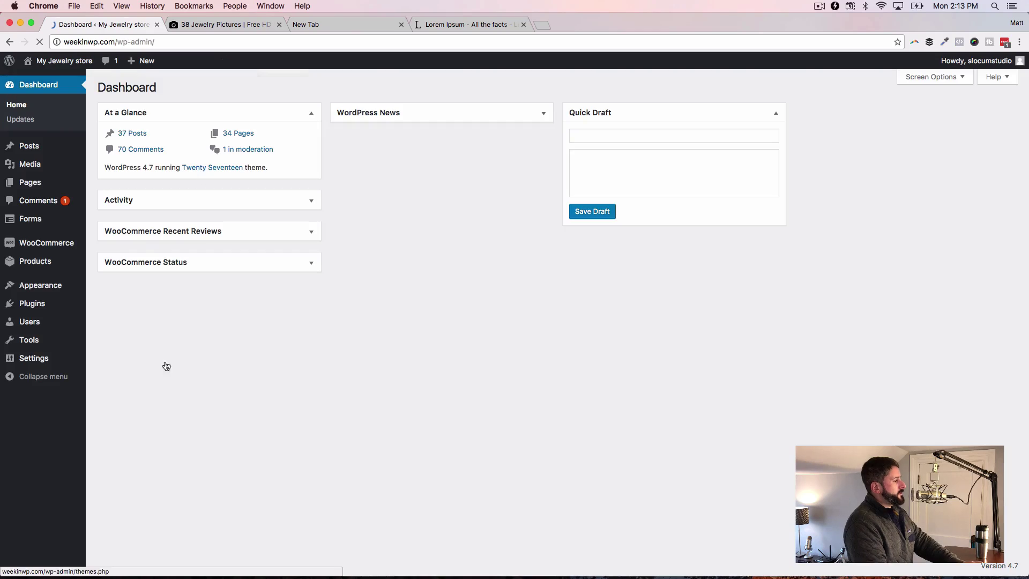
mouse_move(30, 182)
click(107, 184)
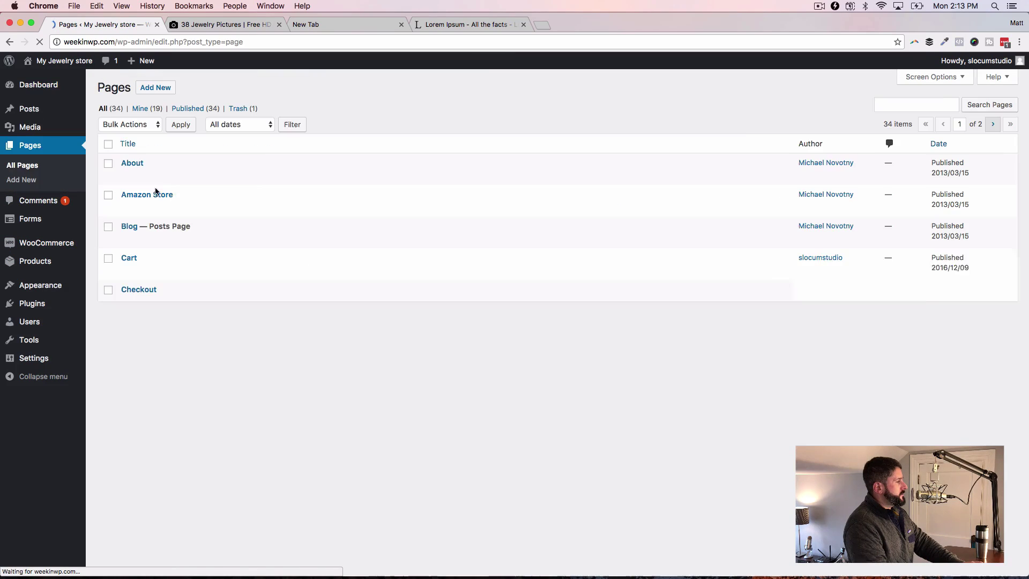
scroll(146, 164, down, 5)
scroll(145, 164, up, 5)
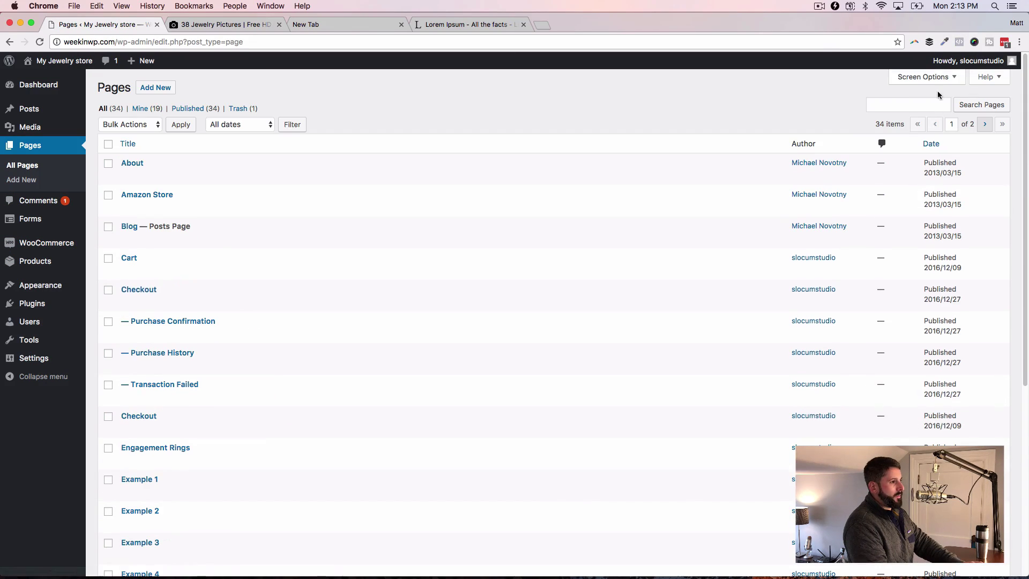
- Search the pages for 'rings', replacing the earlier 'shop' search
click(903, 103)
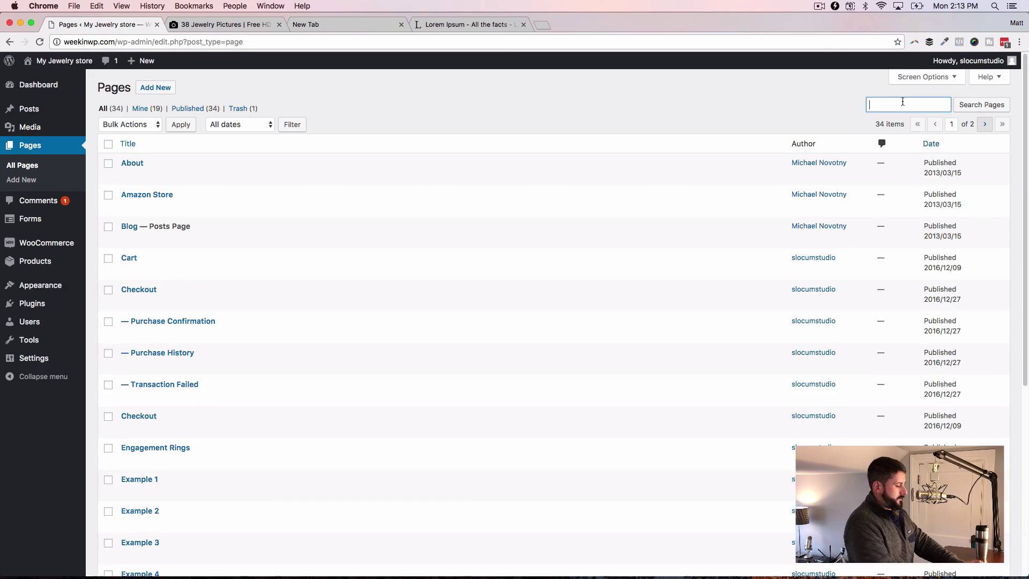
click(982, 104)
double_click(889, 105)
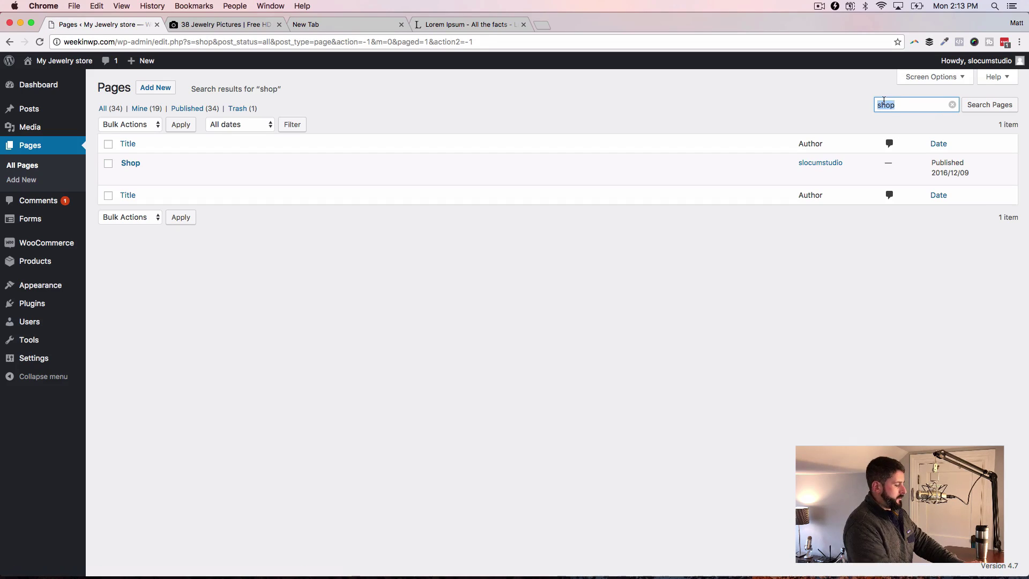
text(rings)
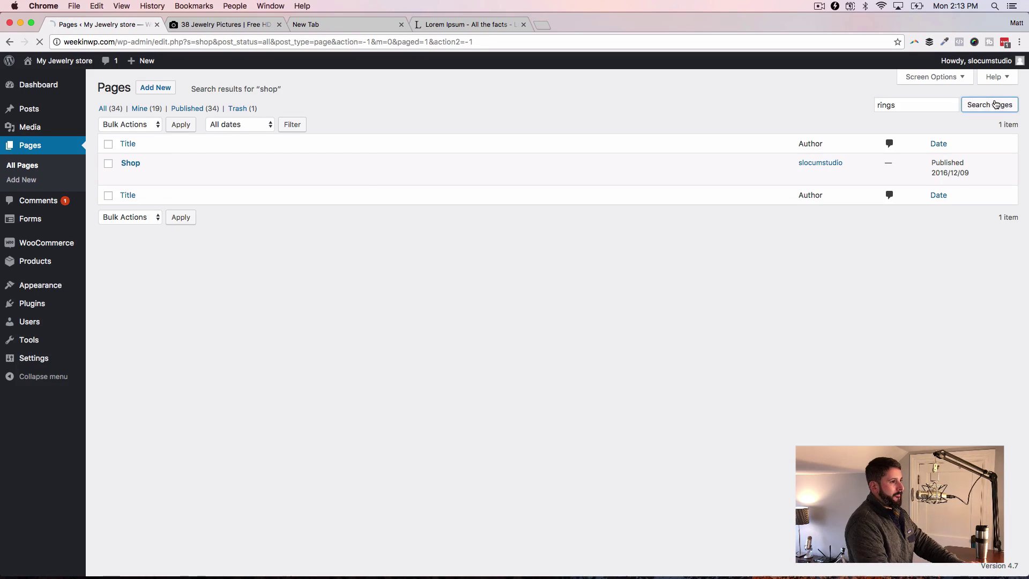
click(992, 104)
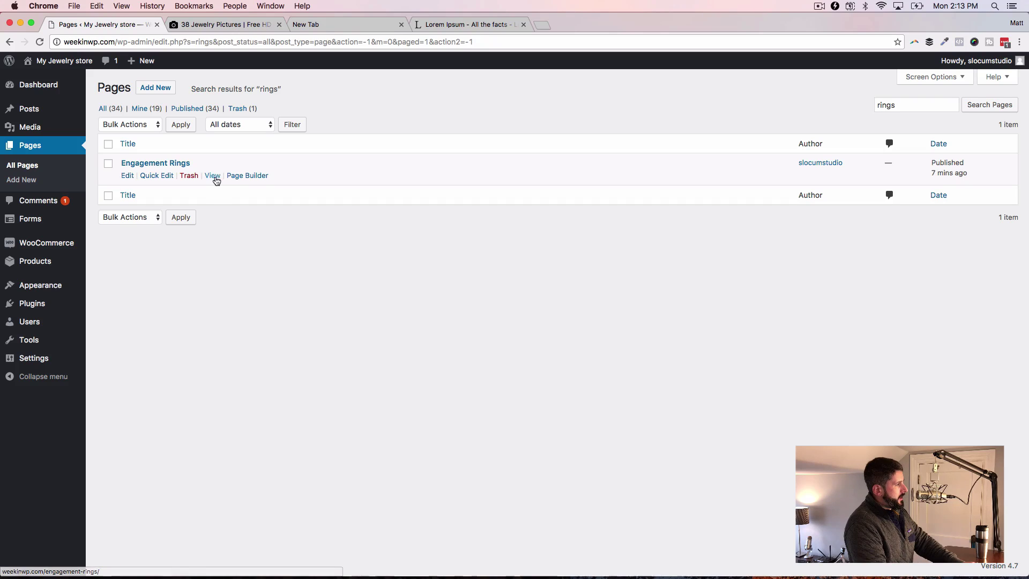
- View the live Engagement Rings page and scroll through its diamond ring image and Lorem Ipsum paragraphs
click(212, 177)
scroll(215, 207, down, 10)
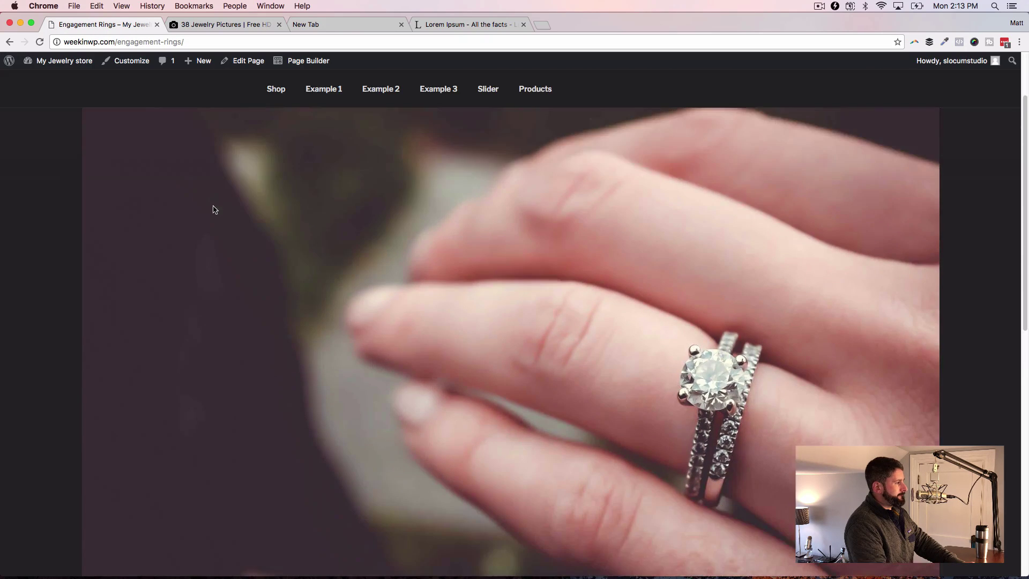
scroll(226, 205, up, 10)
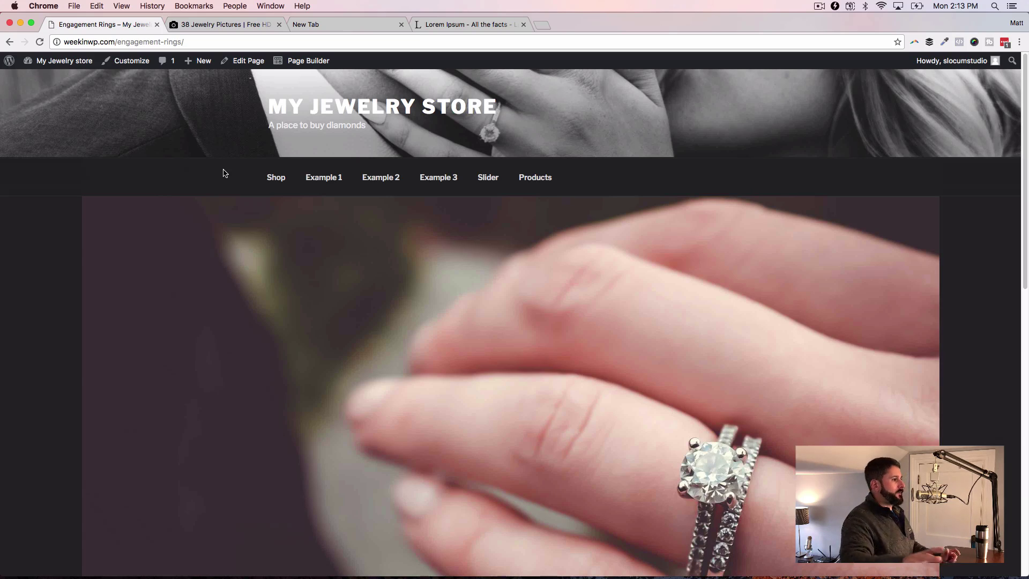
scroll(766, 131, down, 3)
scroll(710, 147, up, 3)
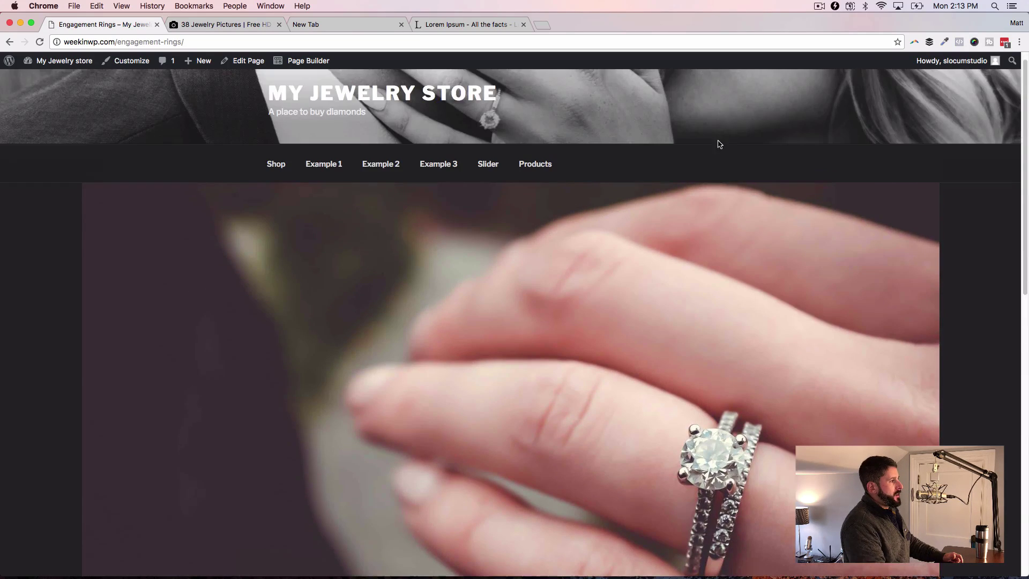
scroll(375, 167, down, 3)
scroll(317, 152, down, 3)
scroll(333, 158, up, 3)
scroll(340, 165, down, 2)
scroll(340, 165, up, 3)
scroll(336, 161, down, 1)
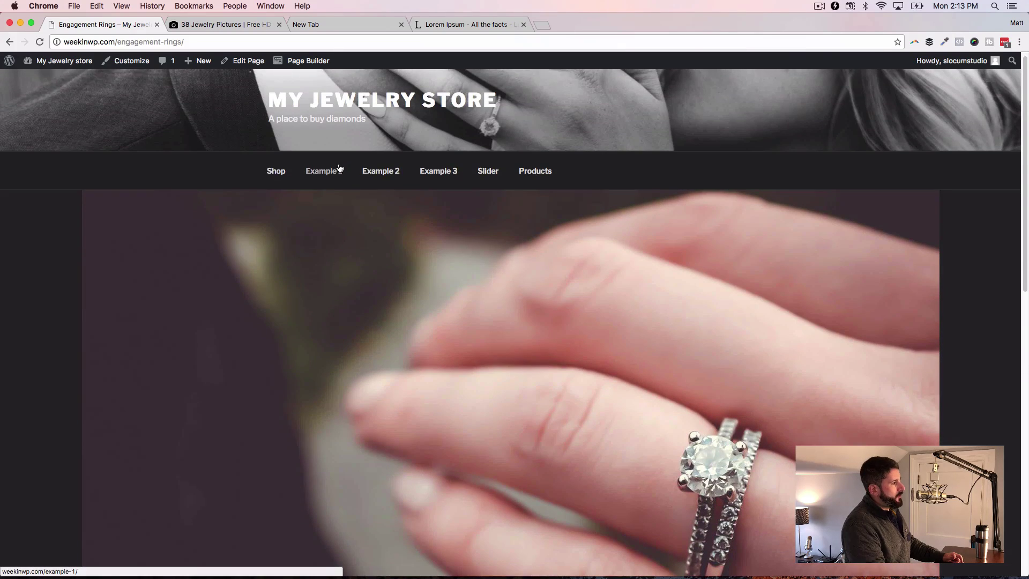
scroll(348, 82, down, 3)
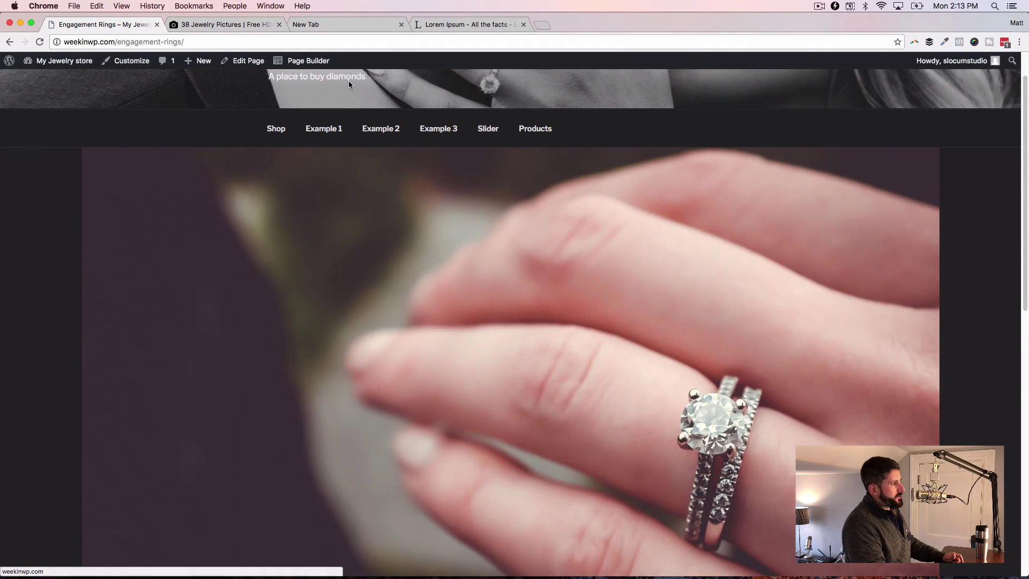
scroll(352, 91, down, 3)
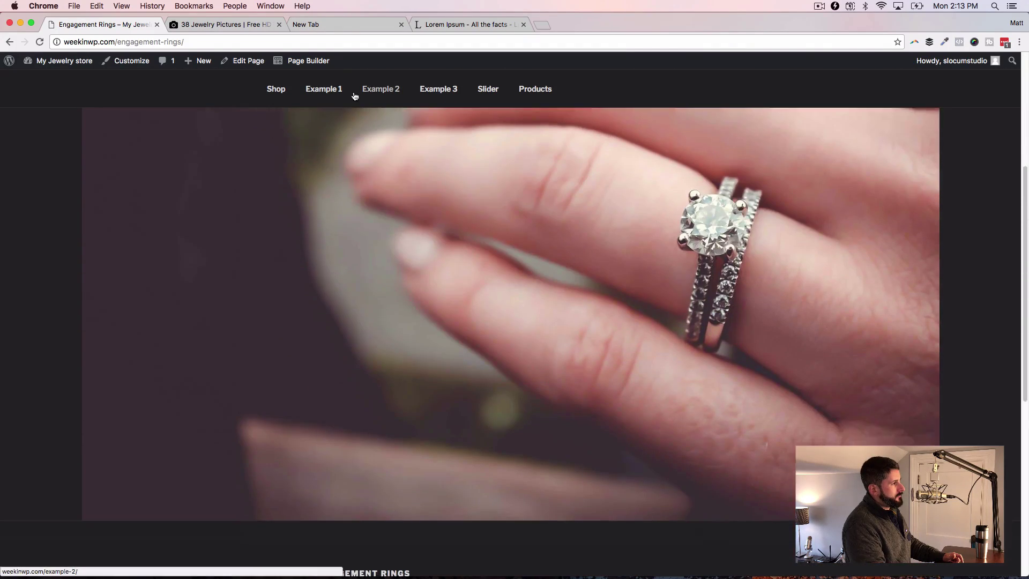
scroll(193, 119, down, 6)
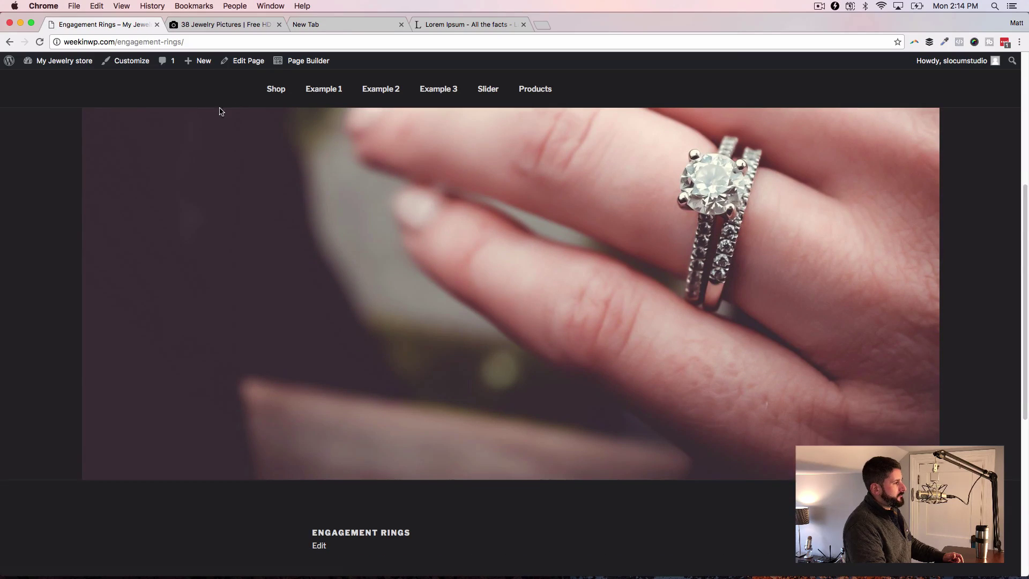
scroll(113, 169, up, 9)
scroll(118, 171, down, 5)
scroll(766, 230, up, 6)
scroll(934, 245, up, 3)
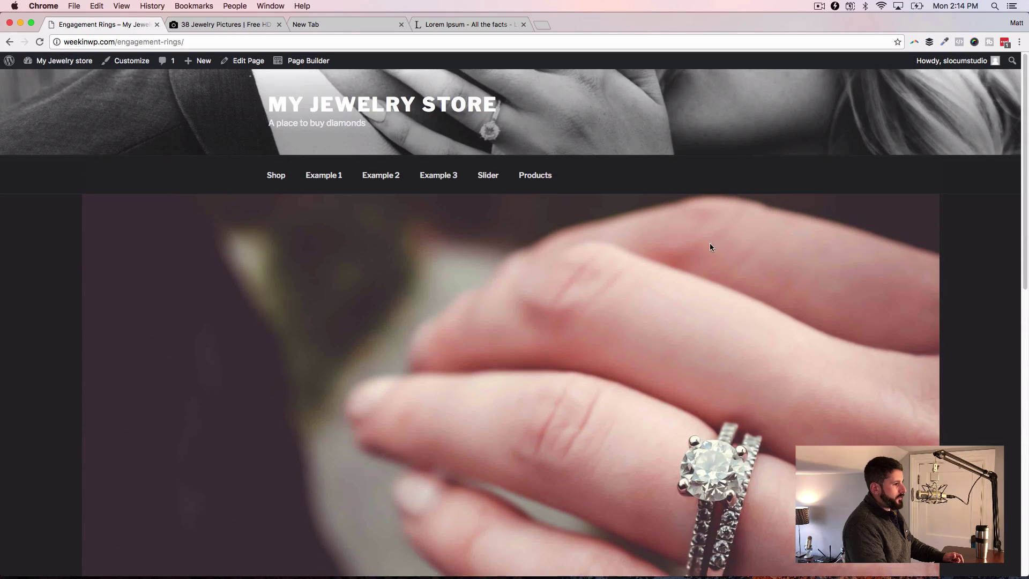
scroll(643, 244, down, 3)
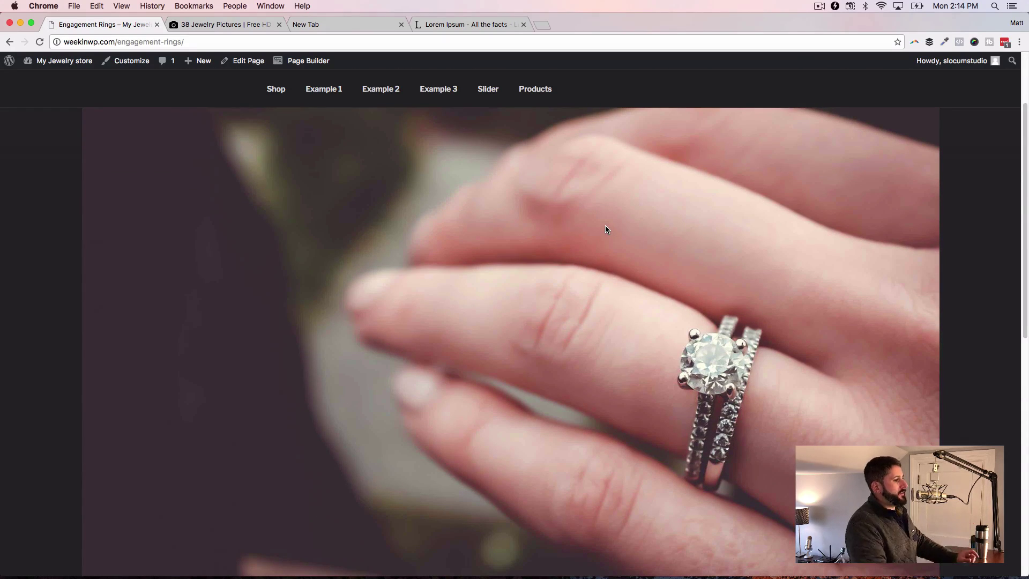
scroll(603, 205, down, 5)
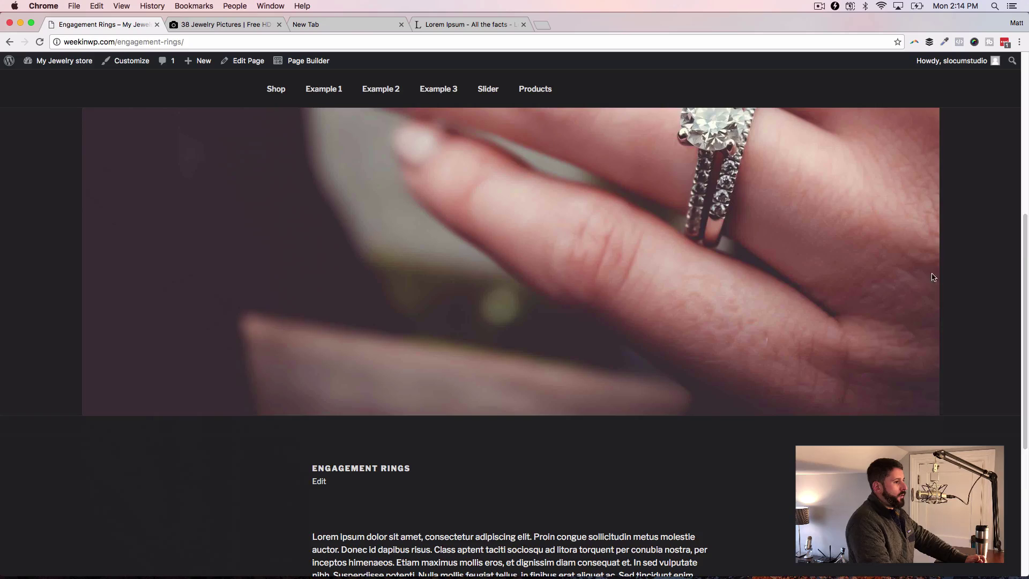
scroll(667, 333, down, 3)
scroll(654, 324, down, 3)
scroll(655, 324, down, 3)
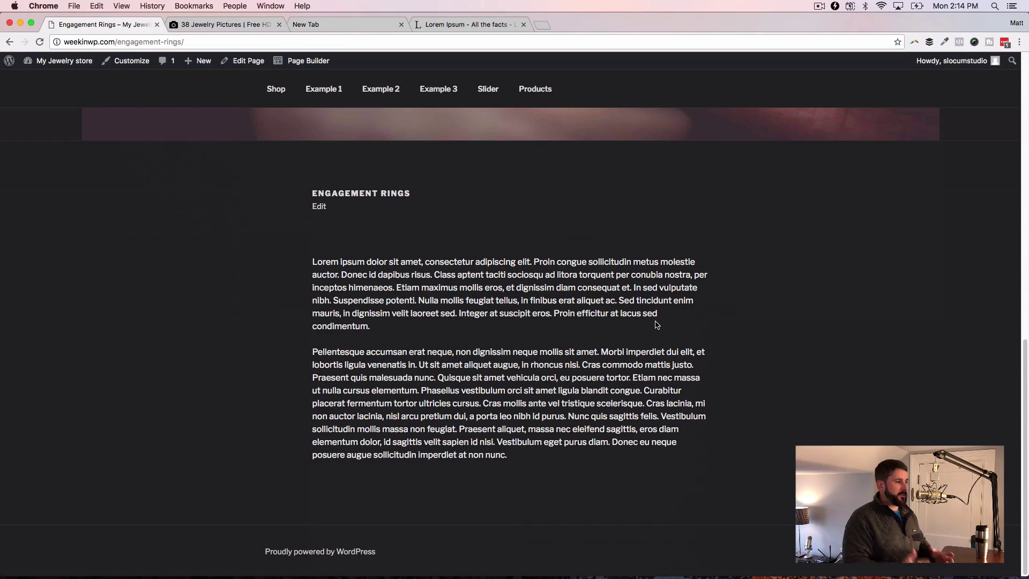
scroll(657, 325, up, 15)
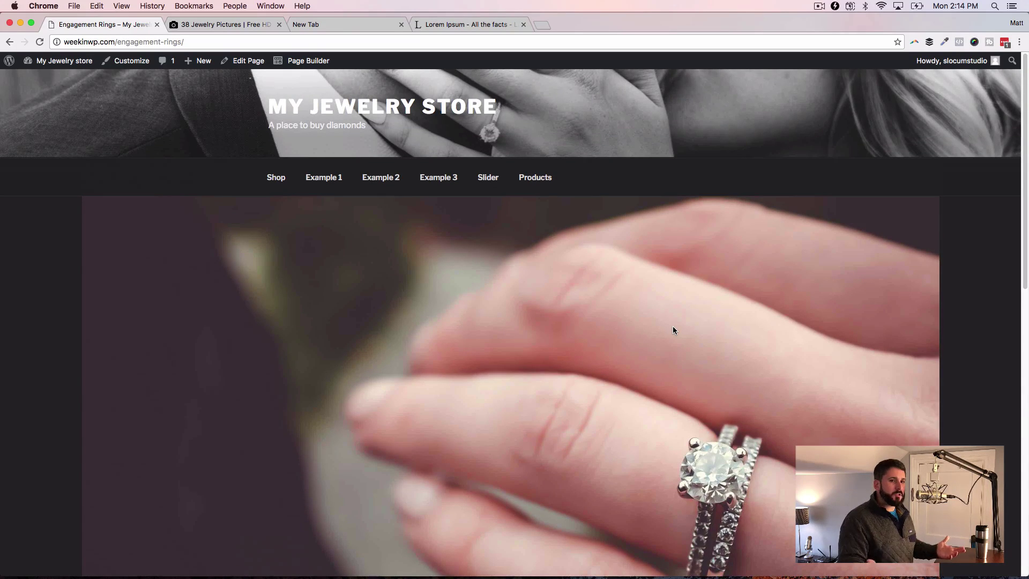
scroll(662, 305, down, 10)
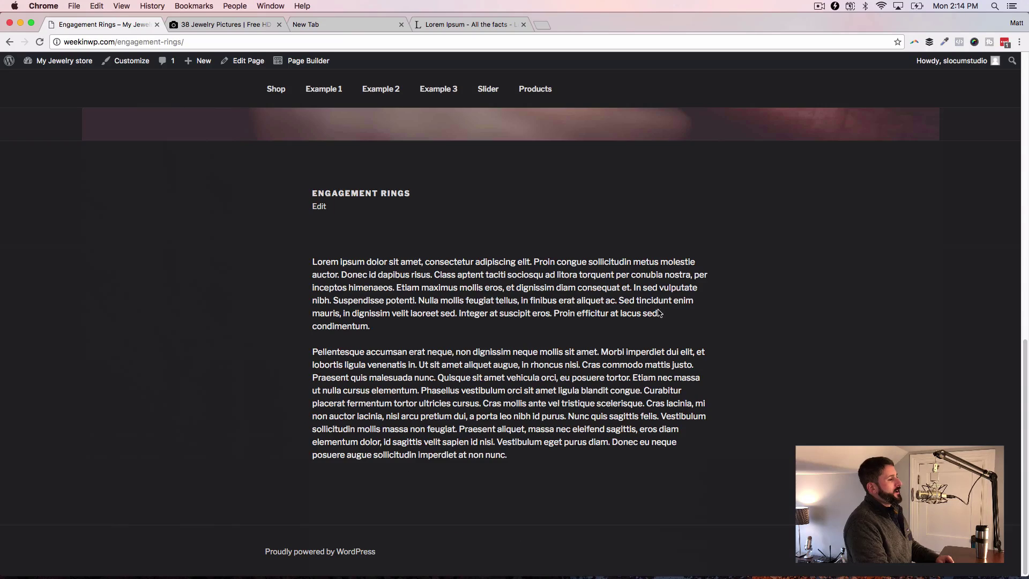
scroll(409, 202, up, 2)
scroll(408, 193, down, 2)
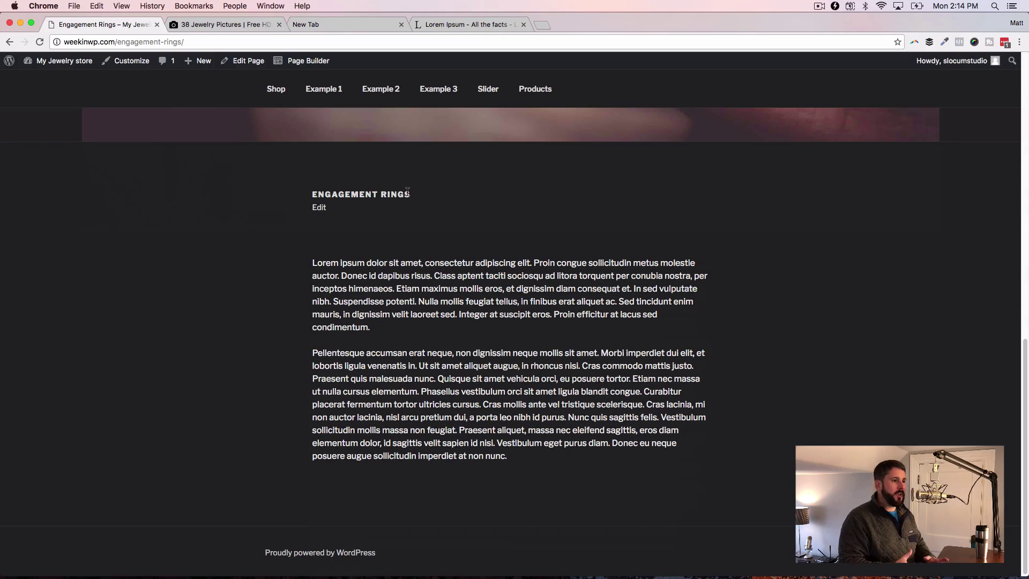
- Load the store homepage and scroll past the watch and bride-photo panels down to Engagement Rings
click(276, 86)
scroll(207, 156, up, 10)
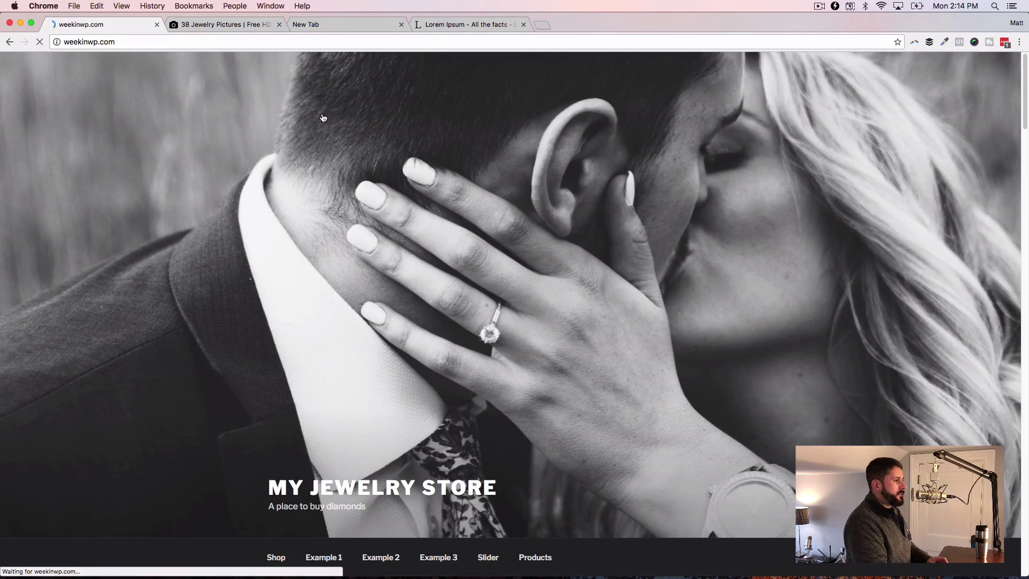
scroll(439, 233, down, 15)
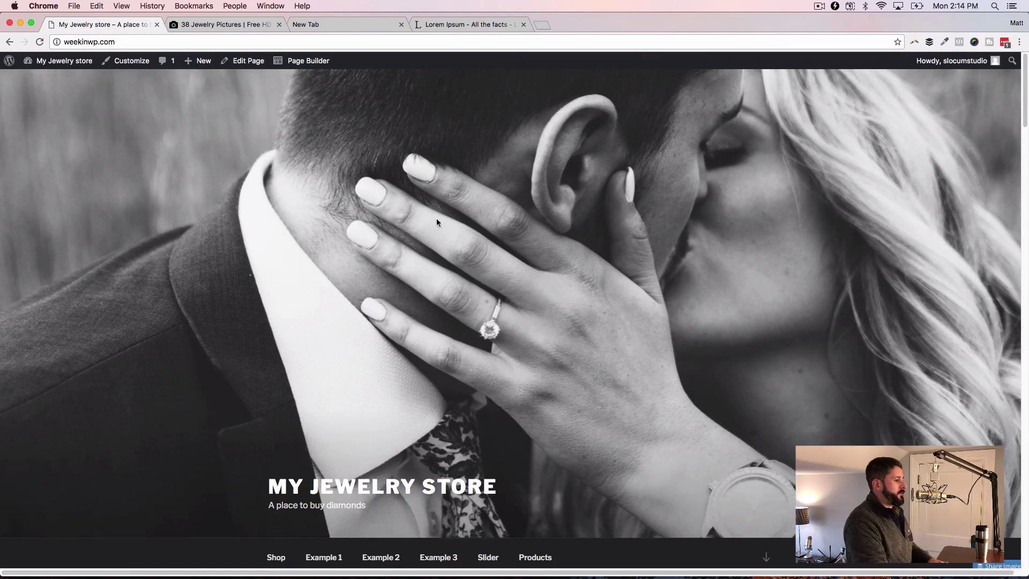
scroll(440, 241, down, 10)
scroll(444, 242, down, 15)
scroll(459, 244, down, 5)
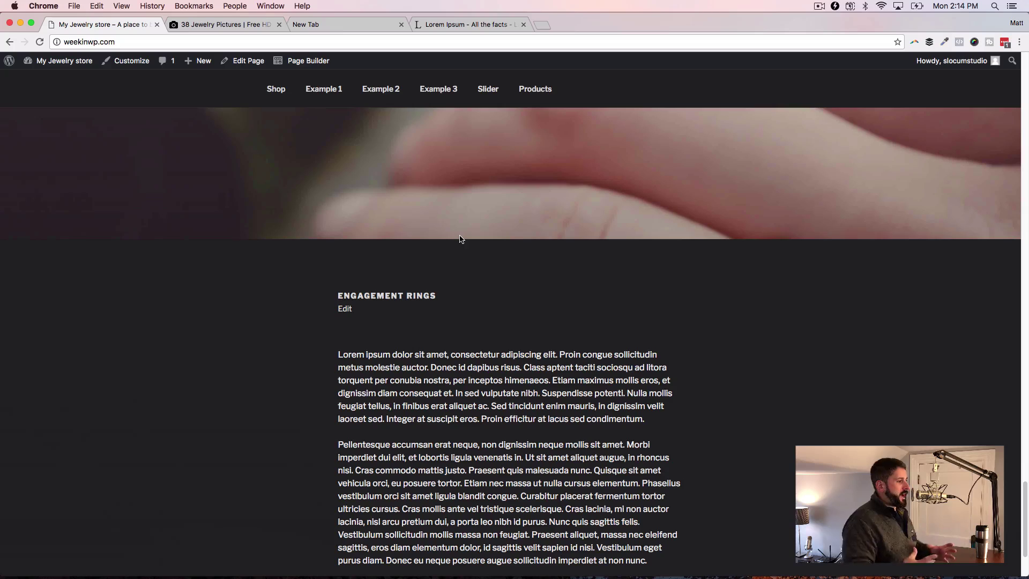
scroll(509, 231, down, 8)
scroll(523, 278, up, 12)
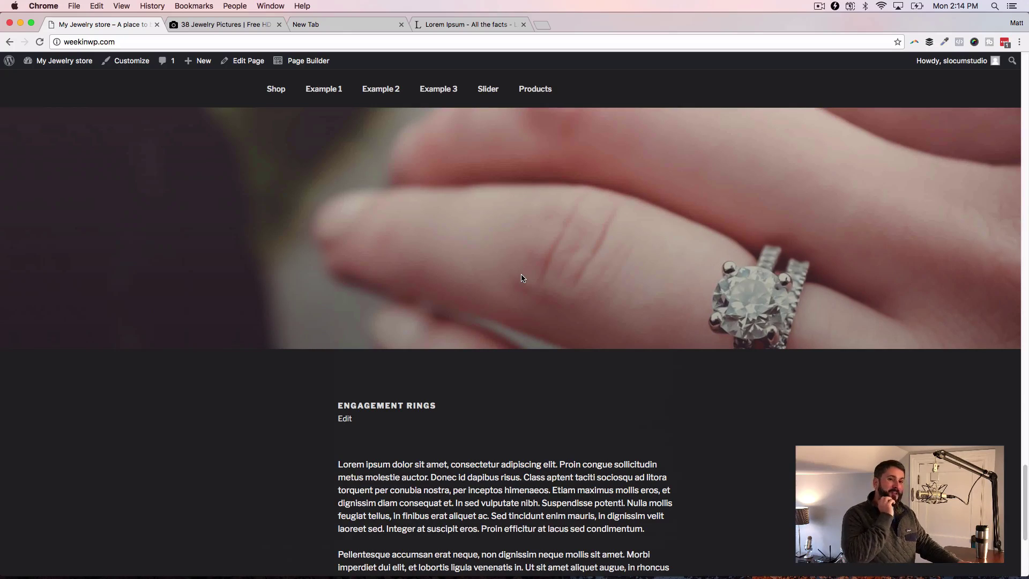
scroll(650, 85, down, 15)
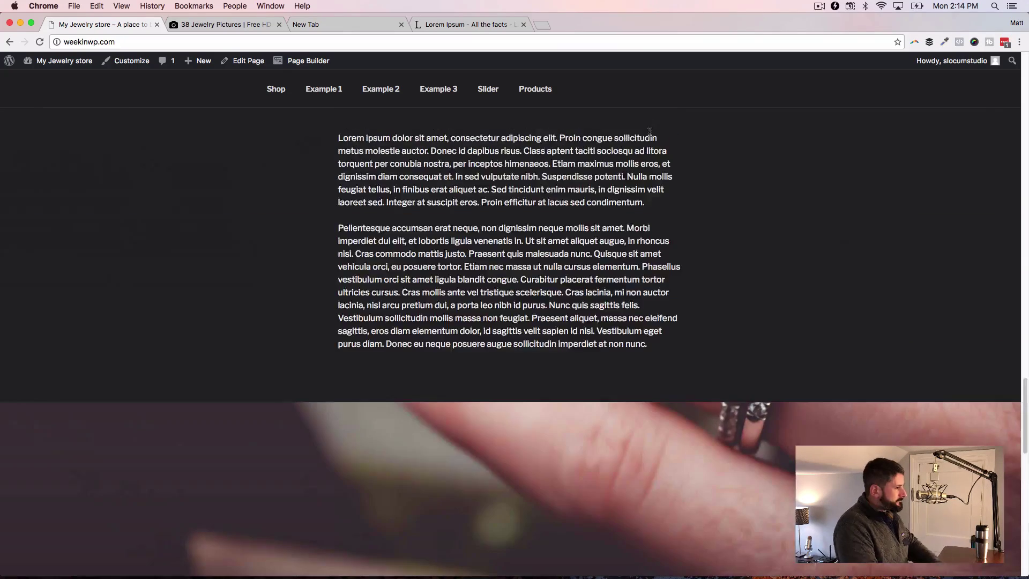
scroll(635, 199, up, 20)
scroll(583, 220, down, 20)
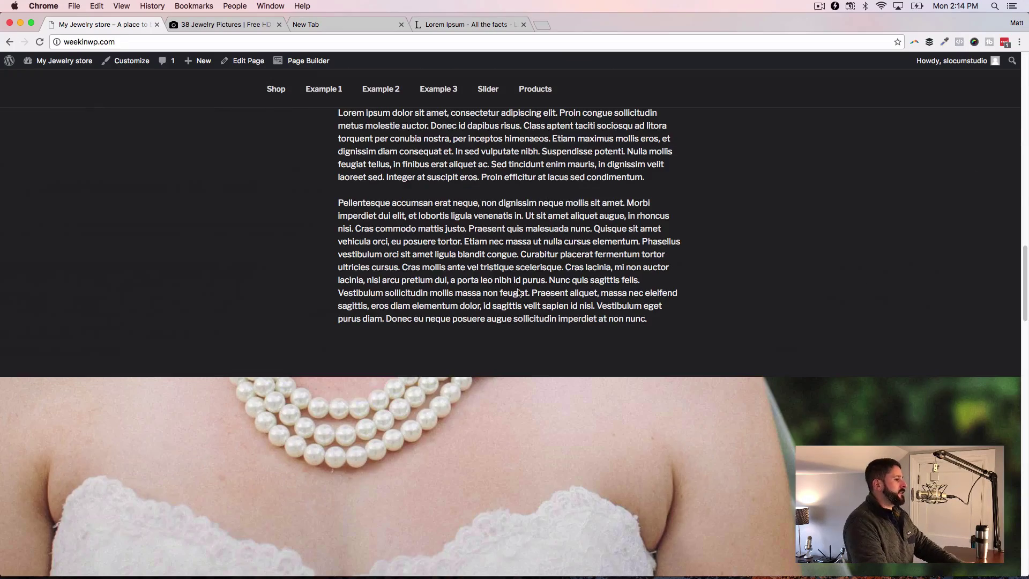
scroll(519, 291, down, 5)
scroll(519, 263, up, 7)
scroll(488, 208, down, 15)
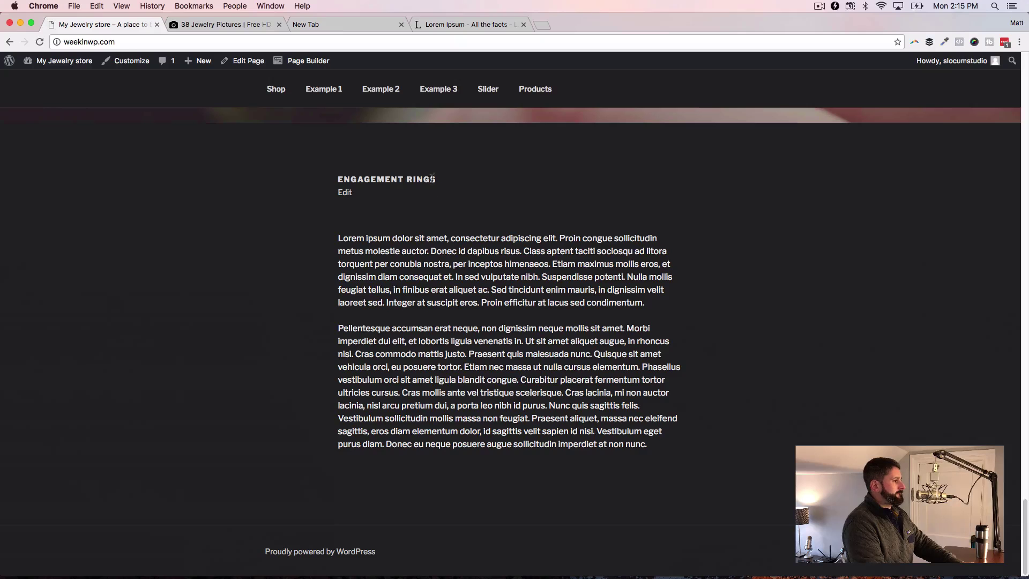
scroll(433, 179, up, 3)
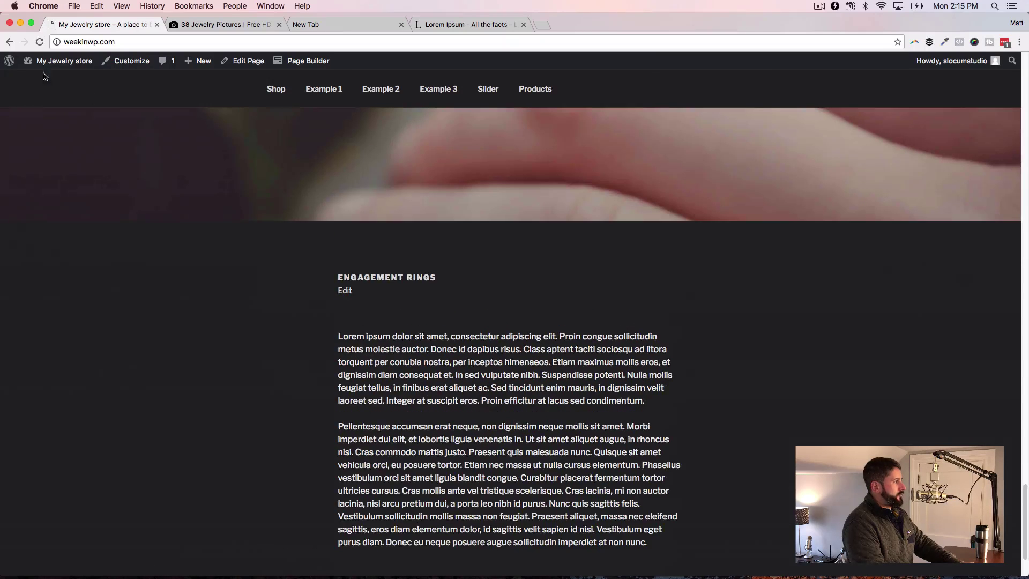
- Launch the Customizer from the admin bar and scroll the preview through Watches, Sale and Engagement Rings
click(123, 61)
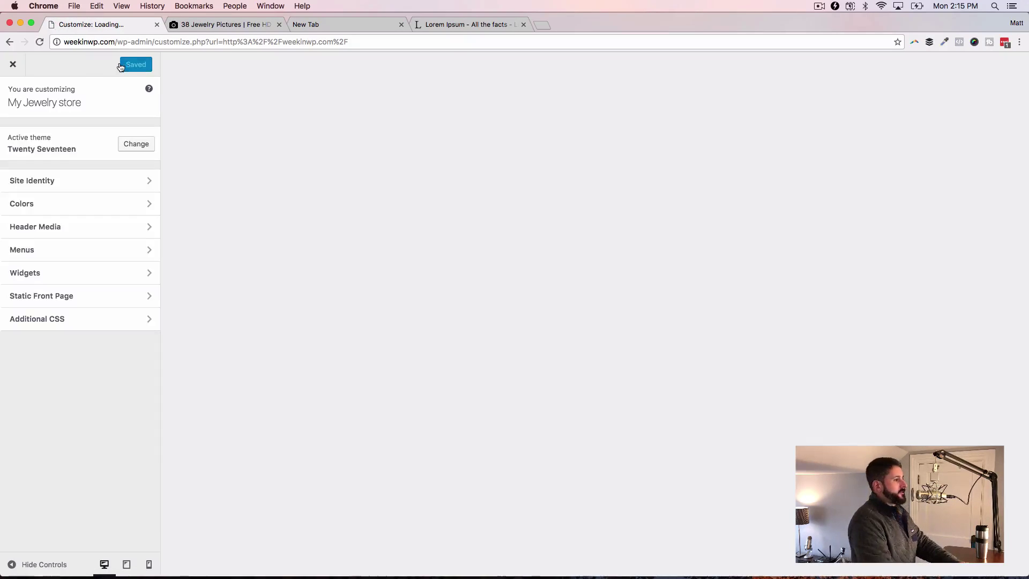
scroll(407, 275, down, 10)
scroll(395, 271, down, 8)
scroll(532, 539, down, 10)
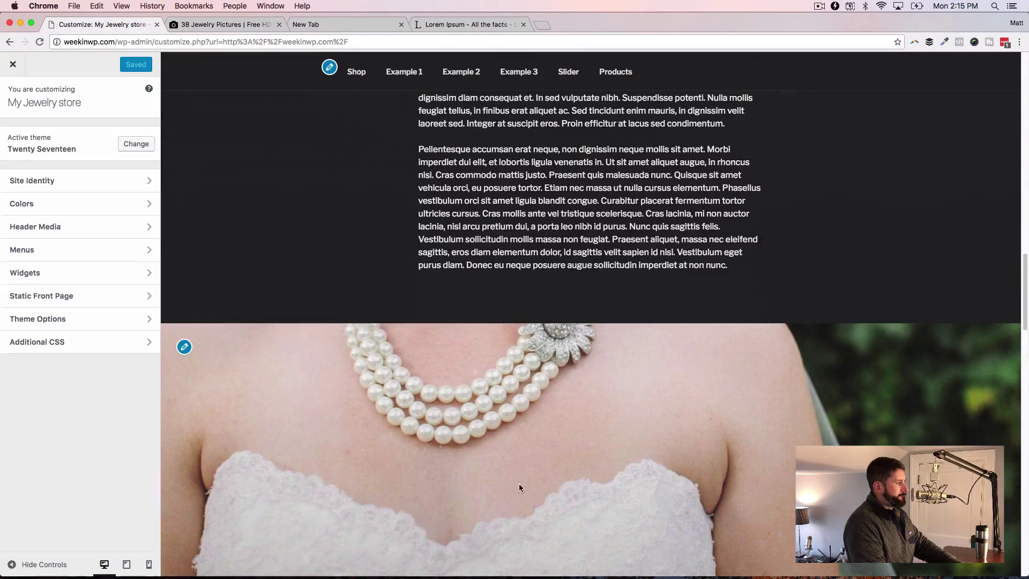
scroll(563, 301, down, 7)
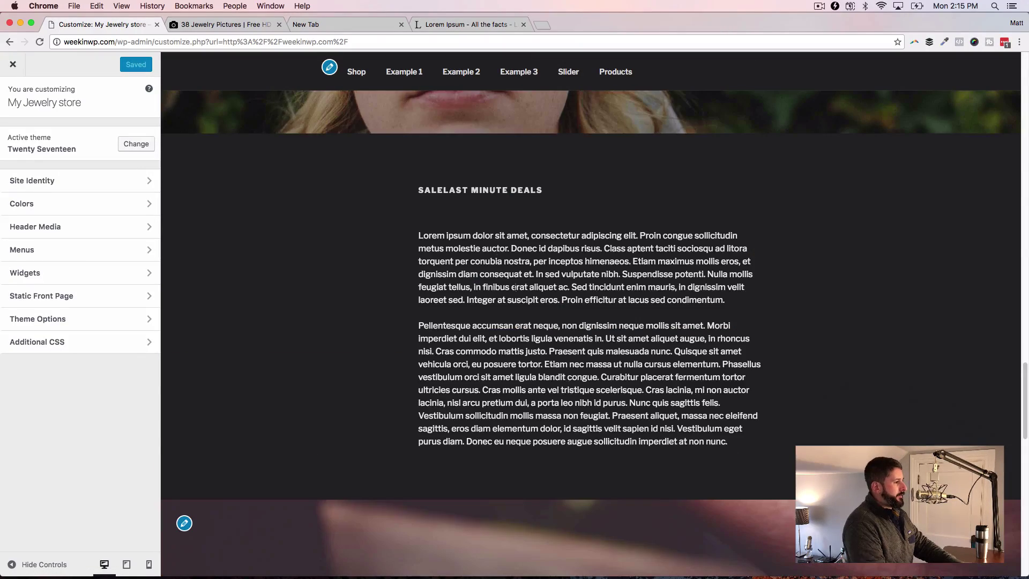
scroll(594, 520, down, 12)
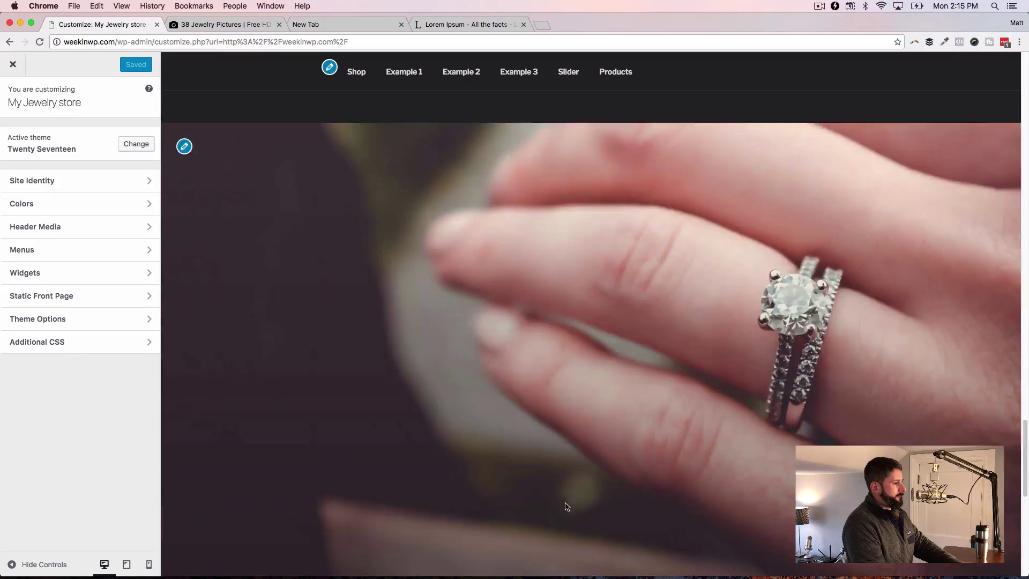
scroll(531, 215, up, 20)
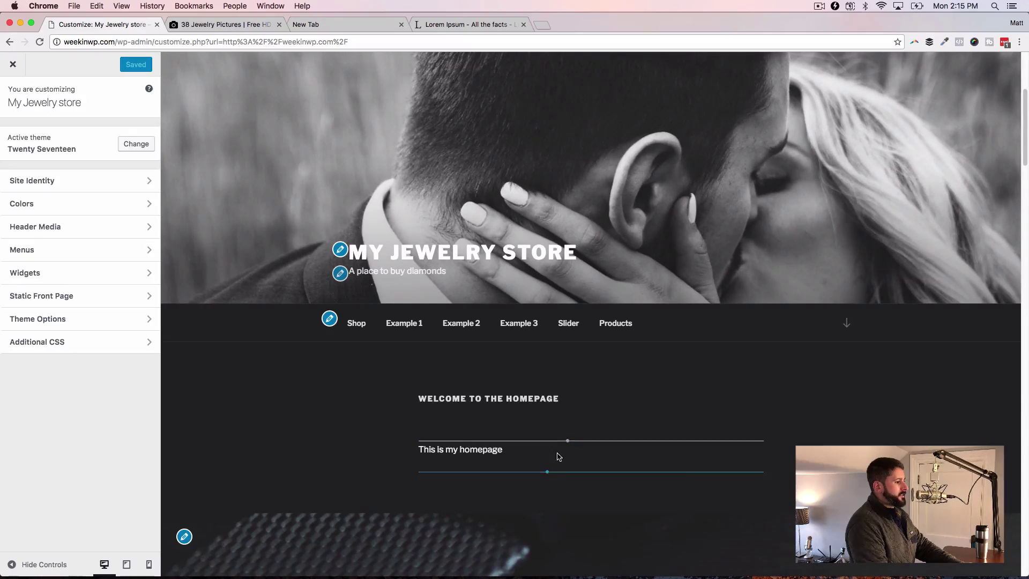
scroll(558, 458, down, 5)
scroll(568, 461, down, 3)
scroll(563, 466, up, 3)
scroll(557, 472, down, 4)
scroll(546, 480, up, 10)
scroll(546, 483, down, 5)
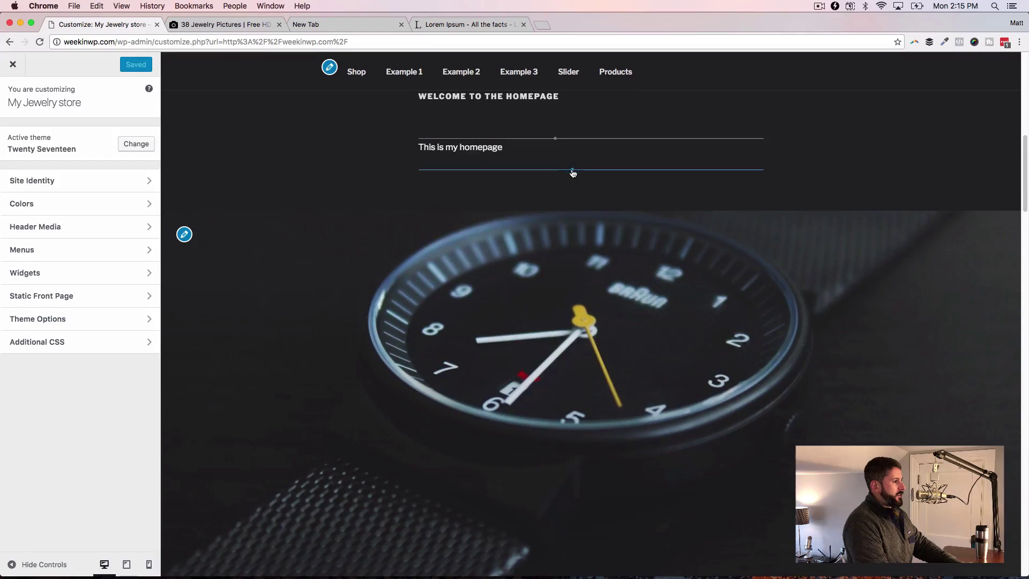
- Open the widget area beneath the 'This is my homepage' welcome text for editing
click(571, 172)
click(659, 368)
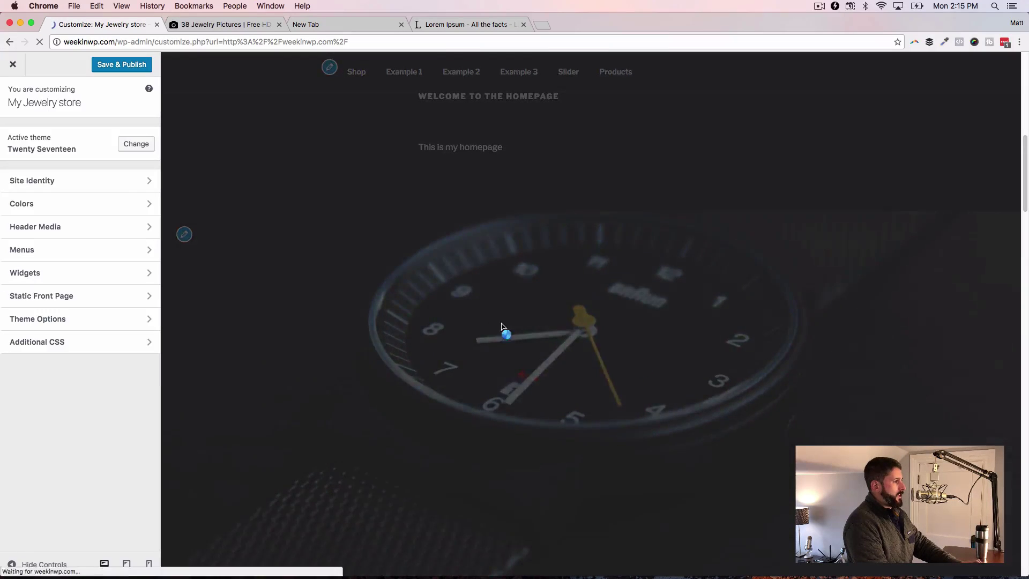
mouse_move(781, 170)
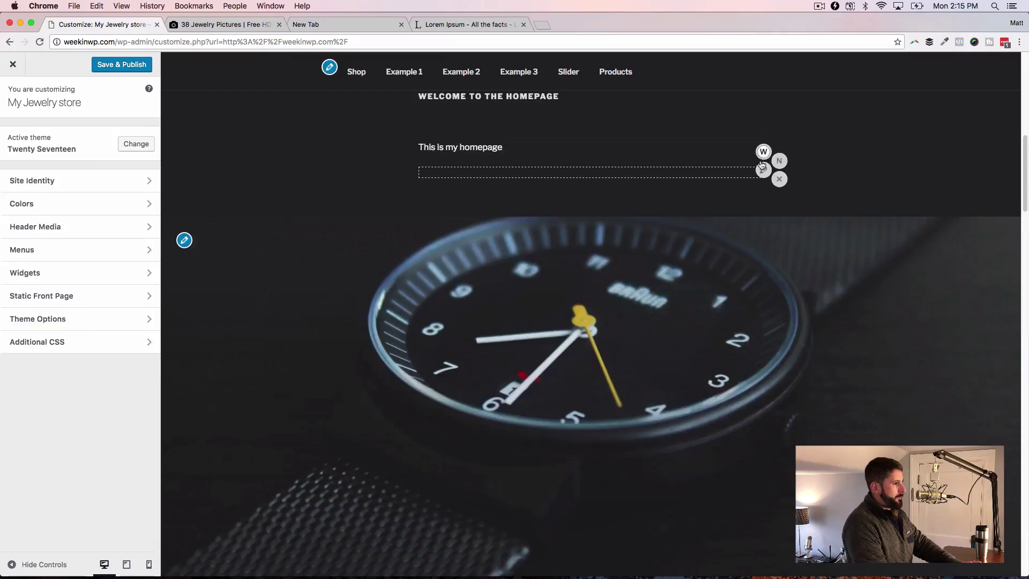
click(764, 152)
- Add a WooCommerce Products widget listing 5 products by date to that area
scroll(222, 363, down, 10)
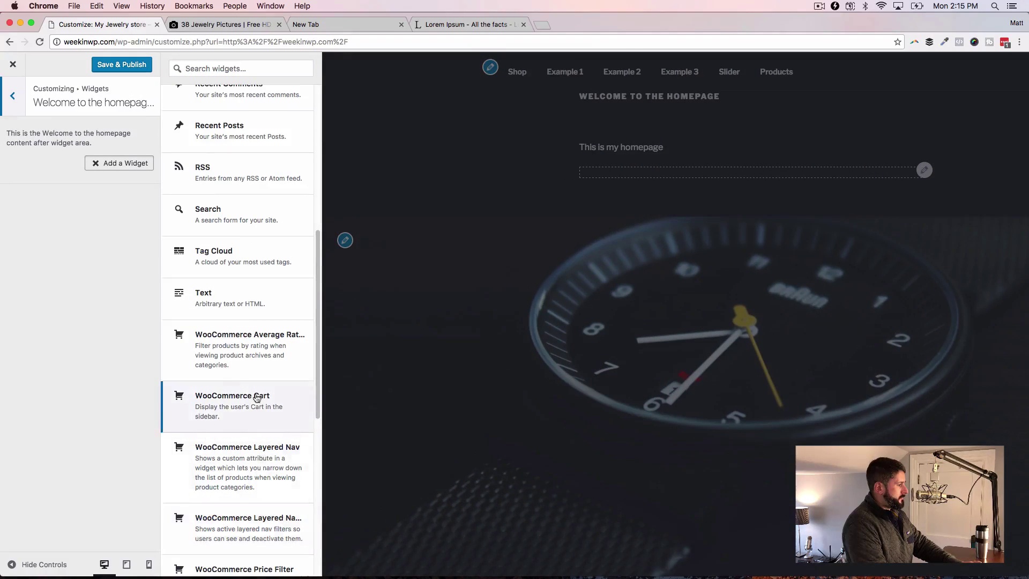
scroll(265, 429, down, 5)
scroll(263, 541, down, 4)
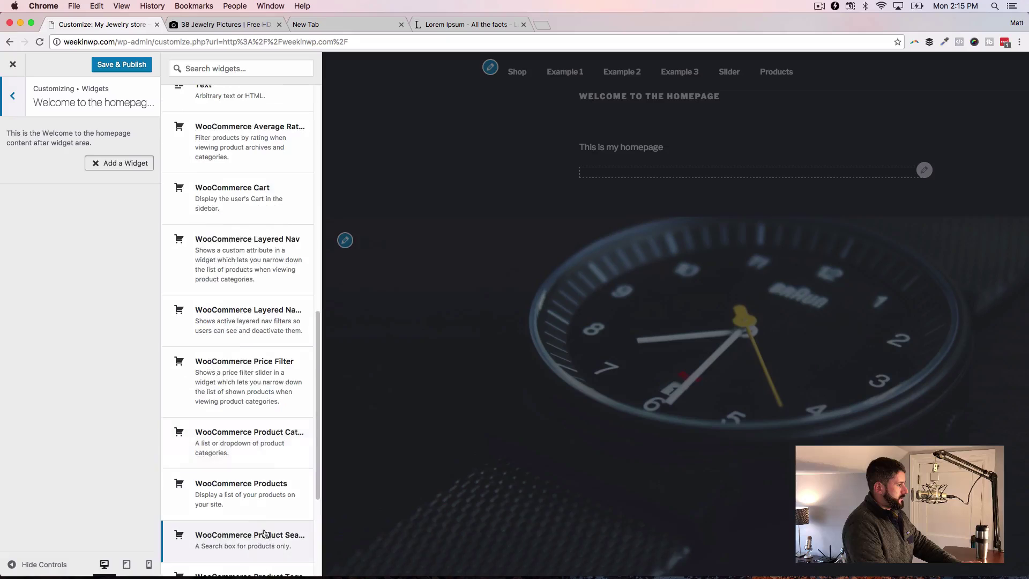
click(274, 505)
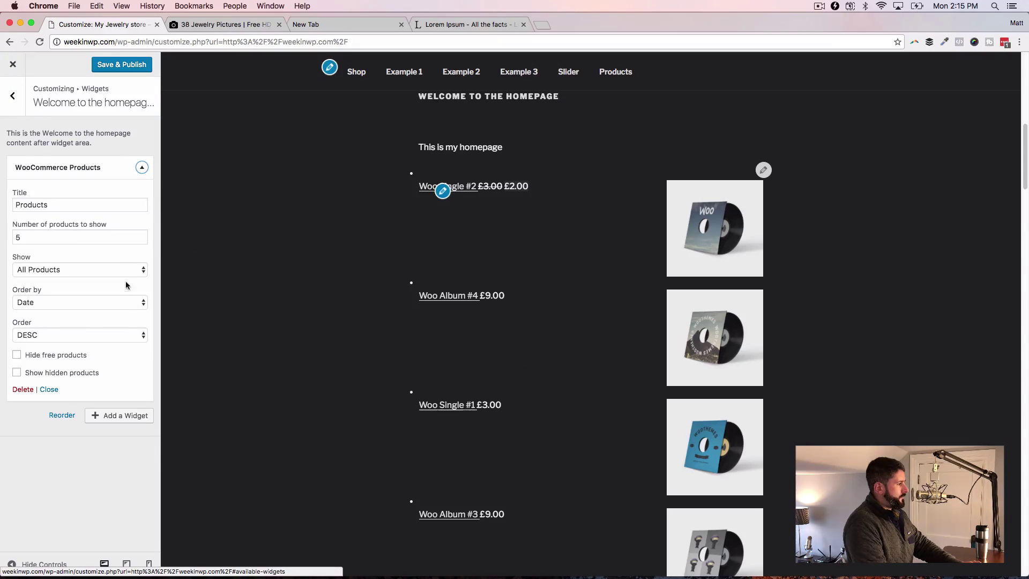
scroll(184, 347, down, 8)
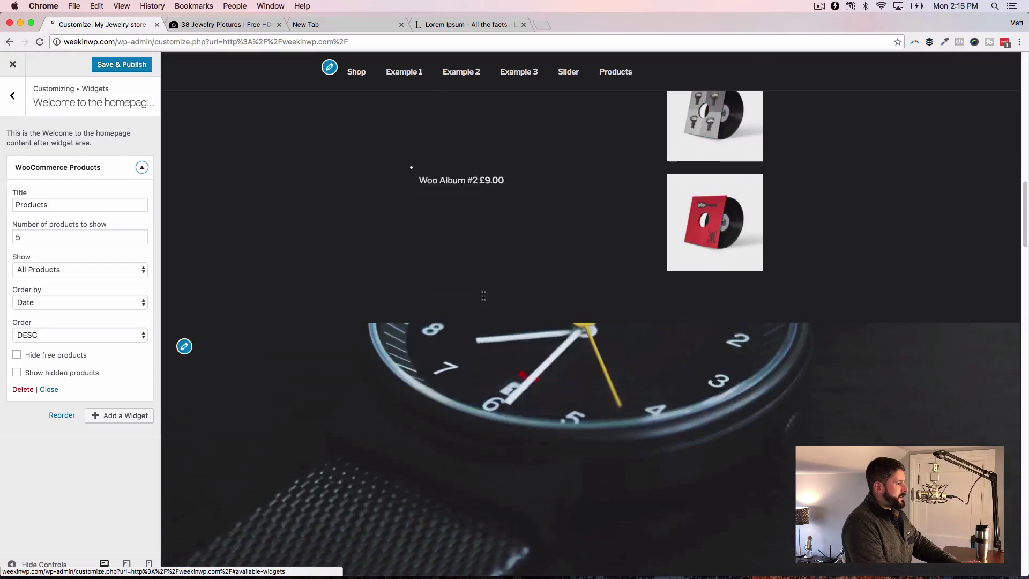
scroll(528, 303, up, 8)
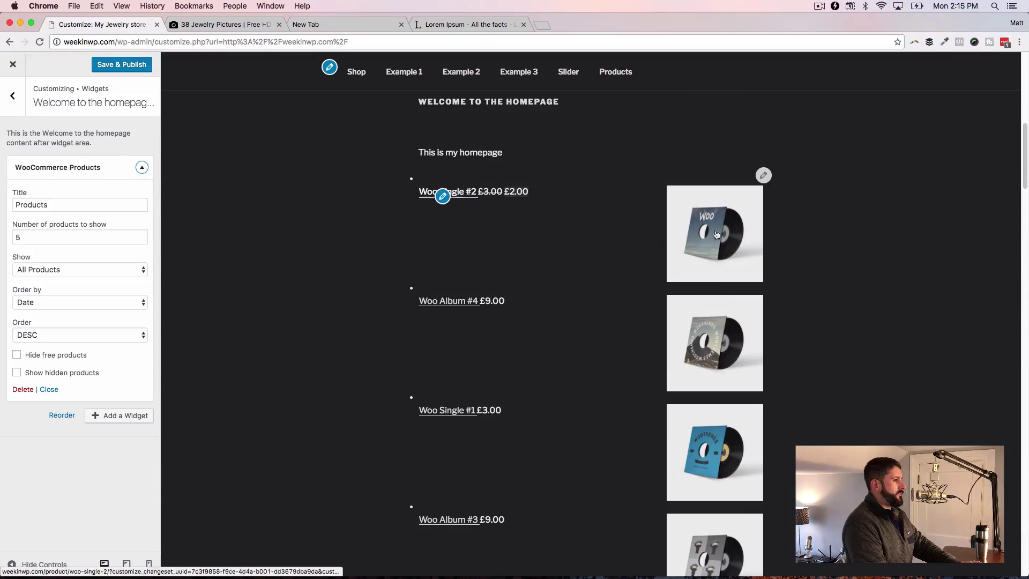
scroll(567, 358, down, 3)
scroll(564, 348, up, 3)
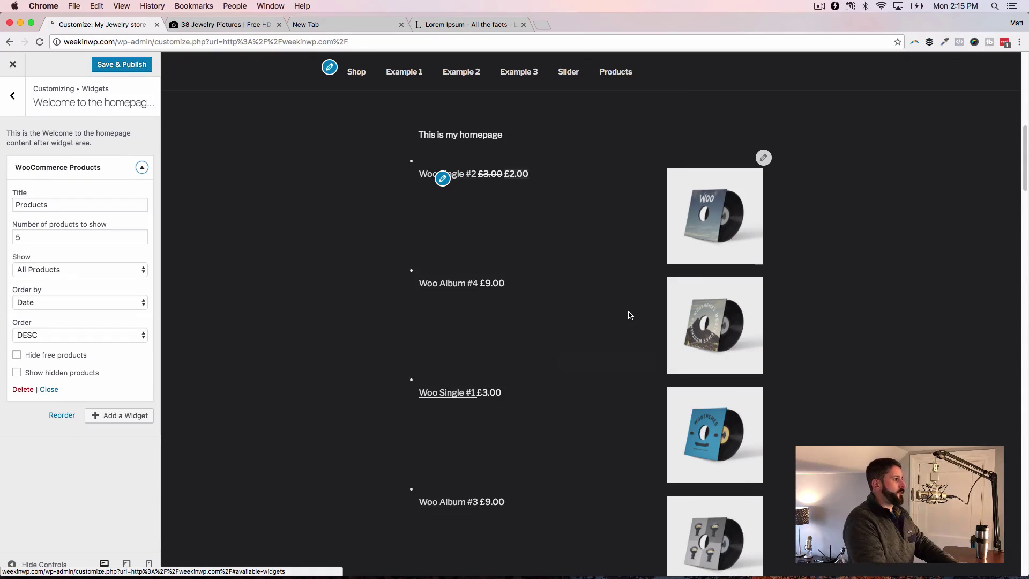
scroll(628, 303, down, 1)
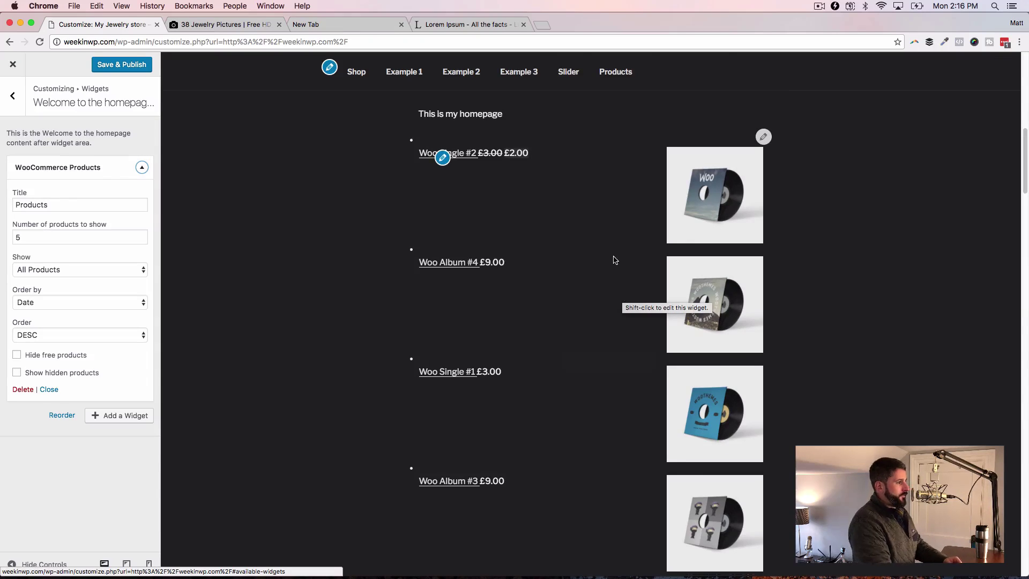
scroll(613, 288, down, 10)
scroll(656, 351, down, 8)
scroll(656, 351, up, 8)
scroll(642, 355, up, 2)
scroll(641, 355, up, 5)
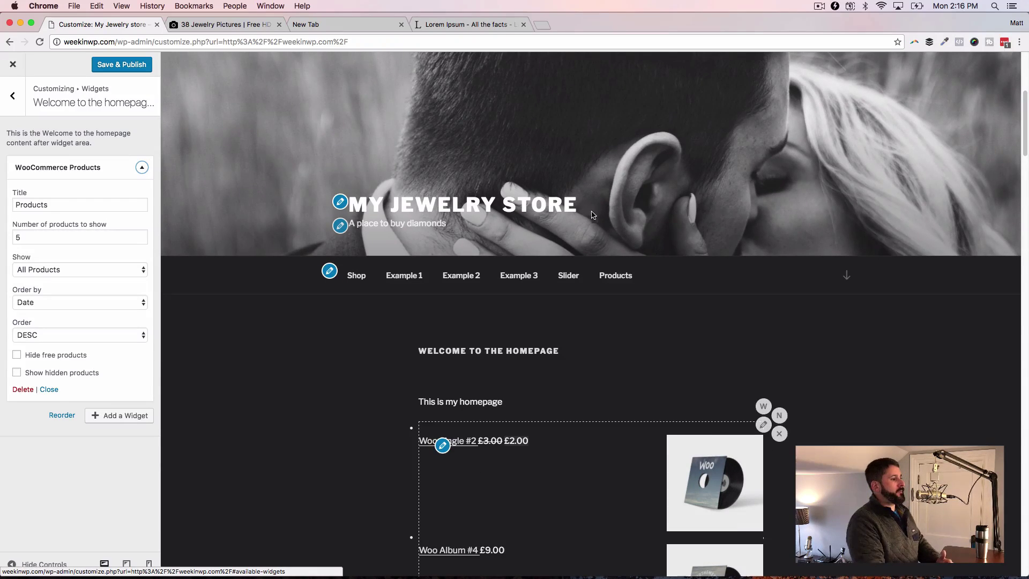
scroll(522, 402, down, 2)
scroll(521, 402, down, 15)
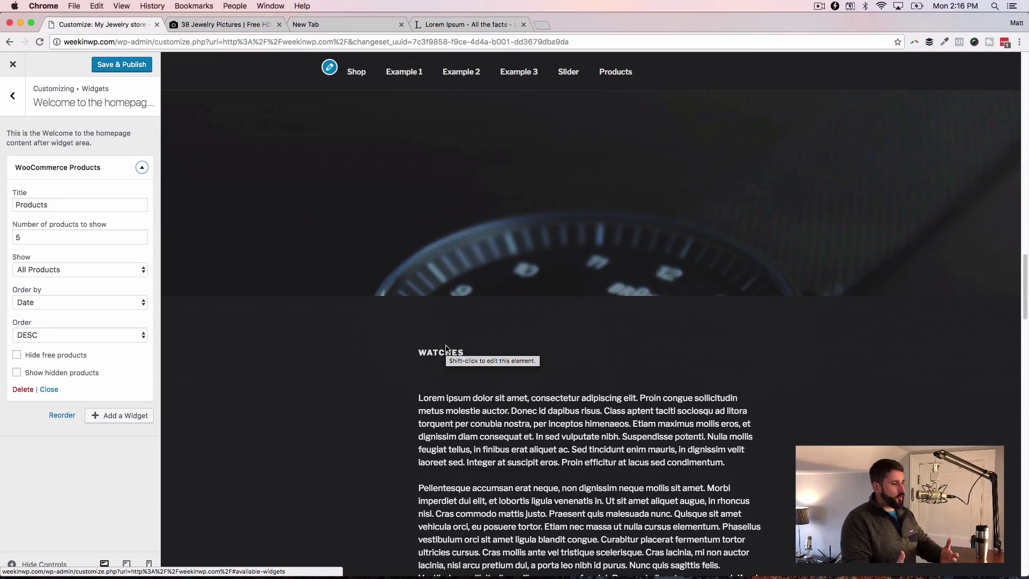
scroll(457, 322, down, 5)
scroll(504, 365, up, 4)
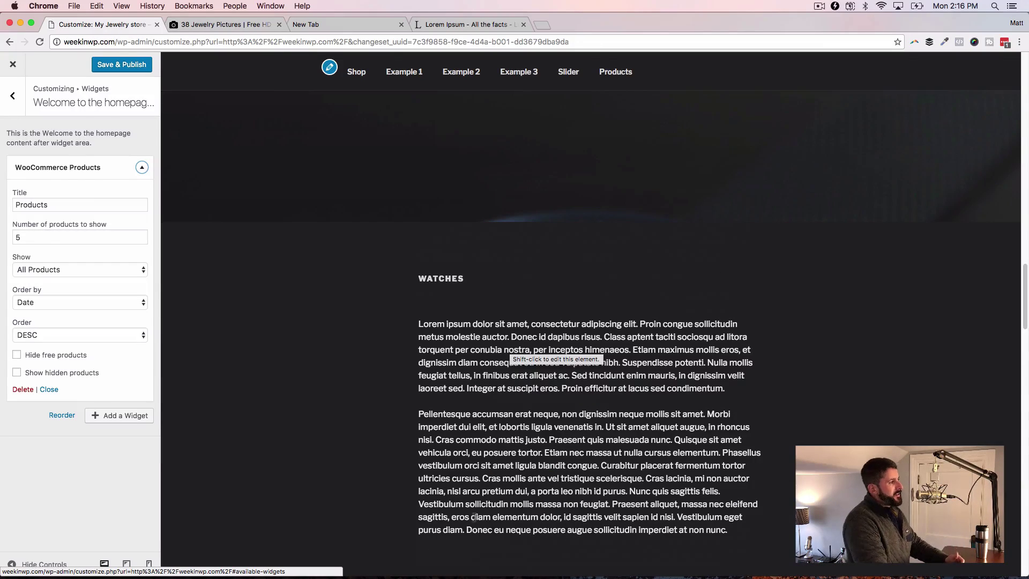
scroll(476, 536, up, 10)
click(352, 75)
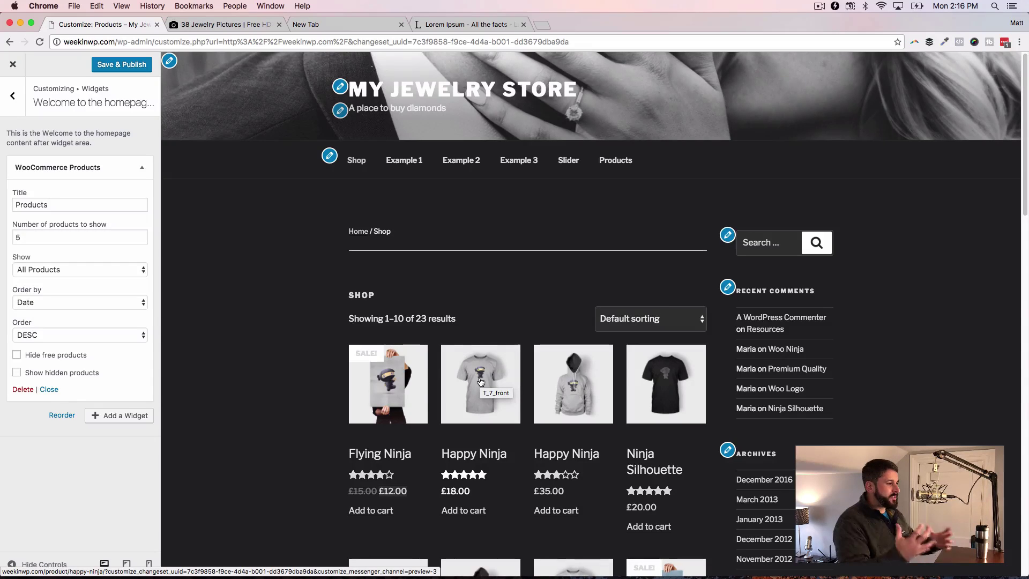
click(496, 89)
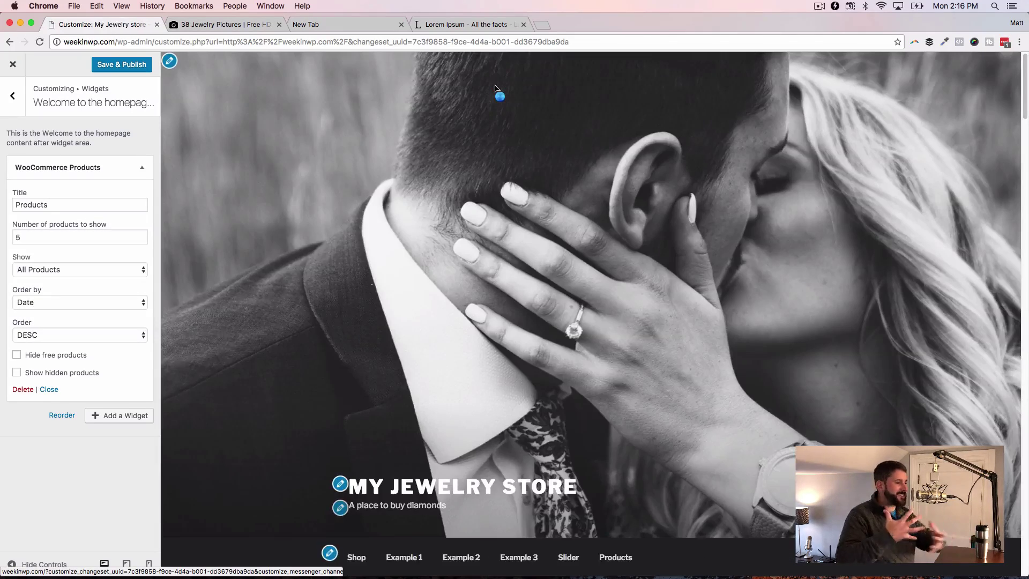
scroll(509, 196, down, 20)
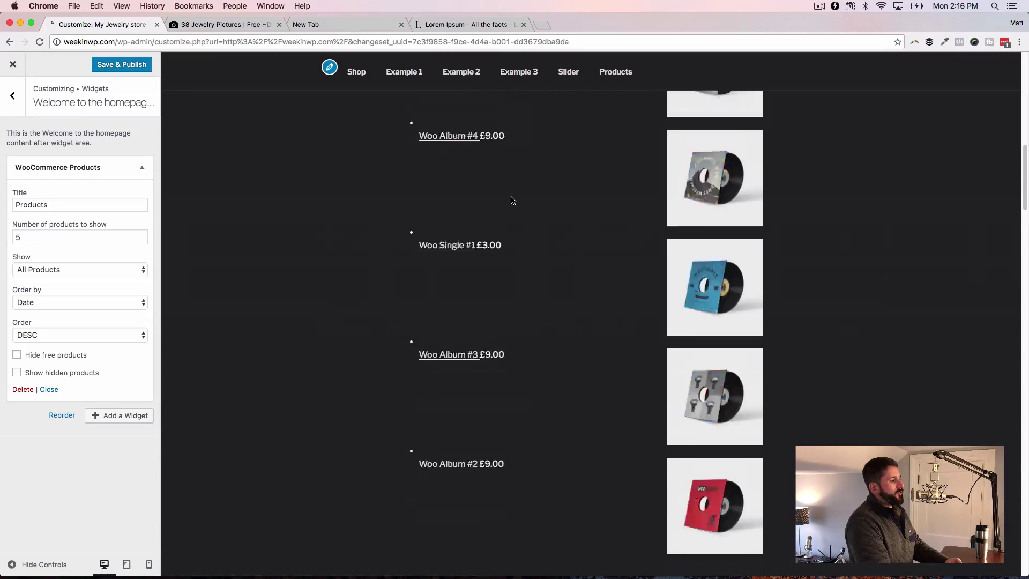
scroll(510, 196, down, 15)
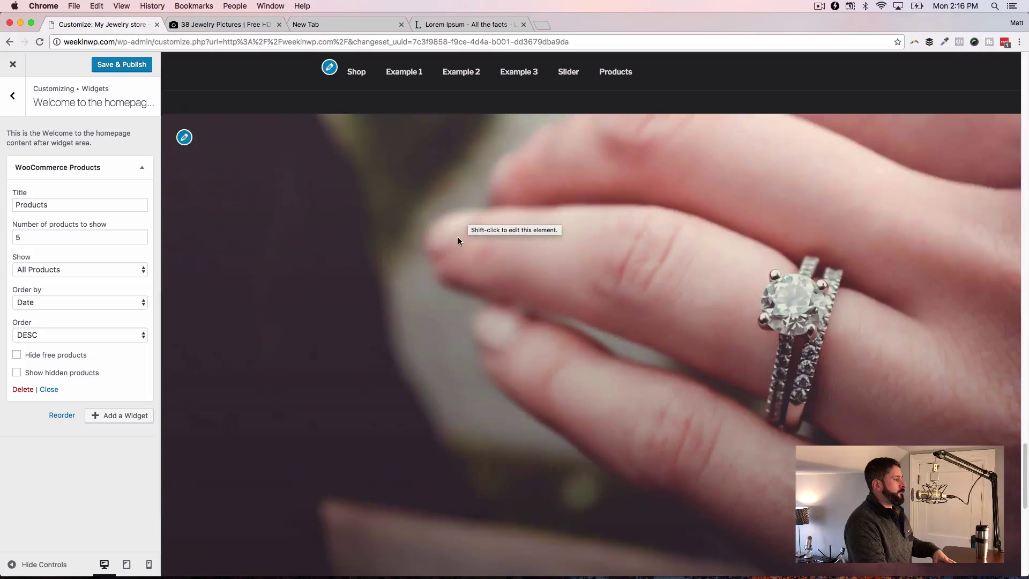
scroll(490, 203, down, 10)
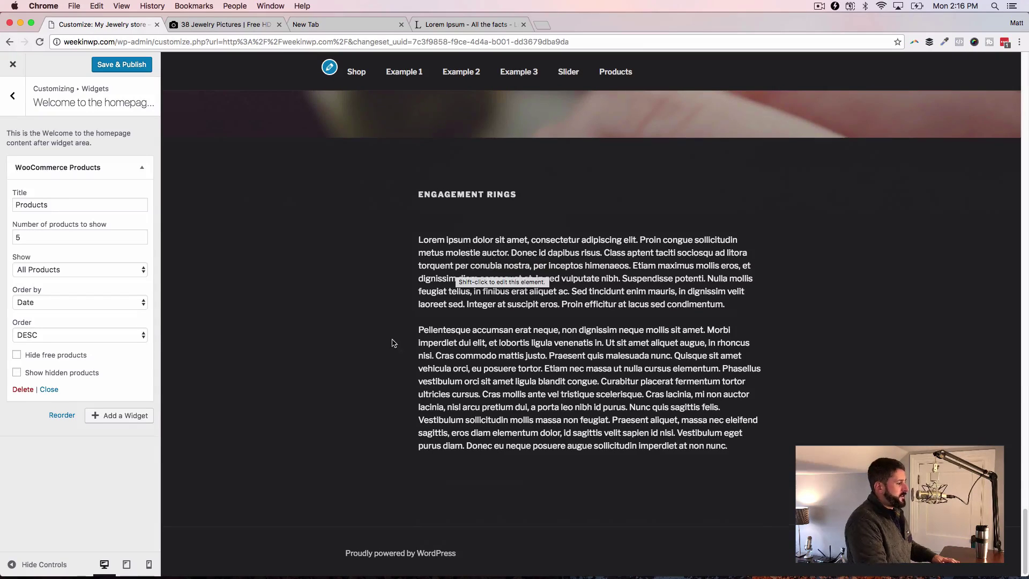
- Hide the Customizer controls and scroll the full-width homepage past the five Woo product listings
click(20, 562)
scroll(310, 421, down, 15)
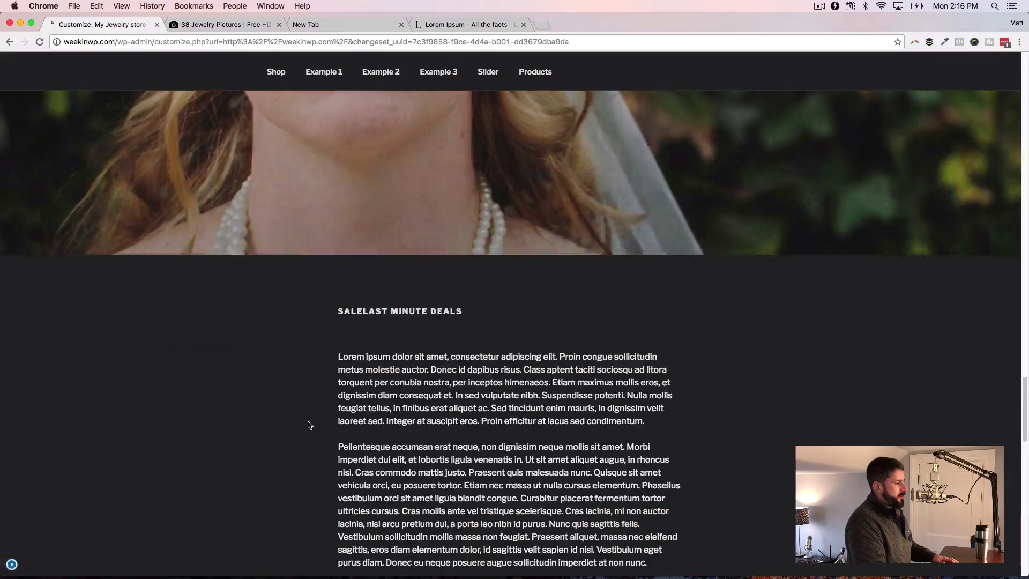
scroll(316, 427, up, 15)
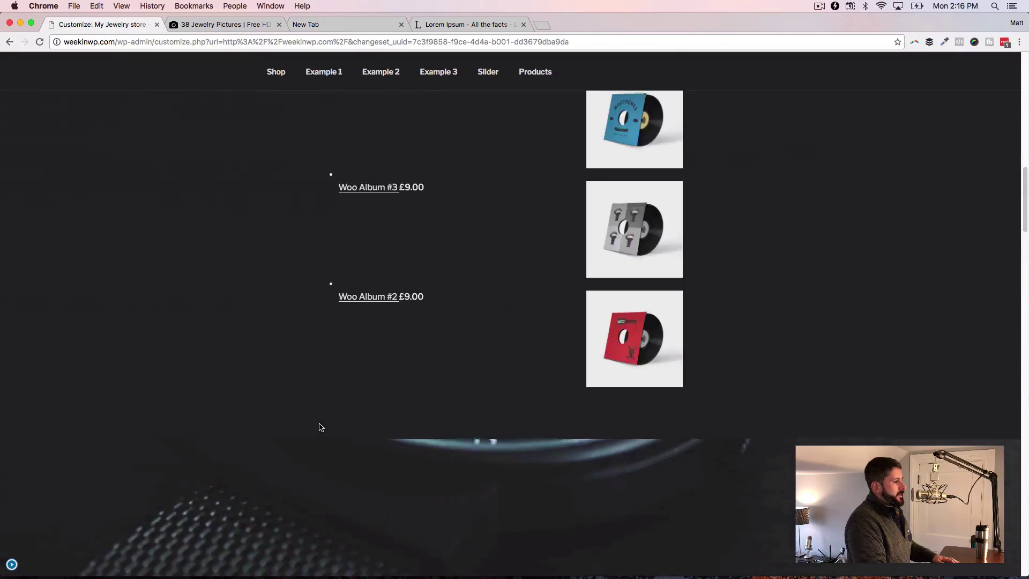
scroll(323, 427, up, 6)
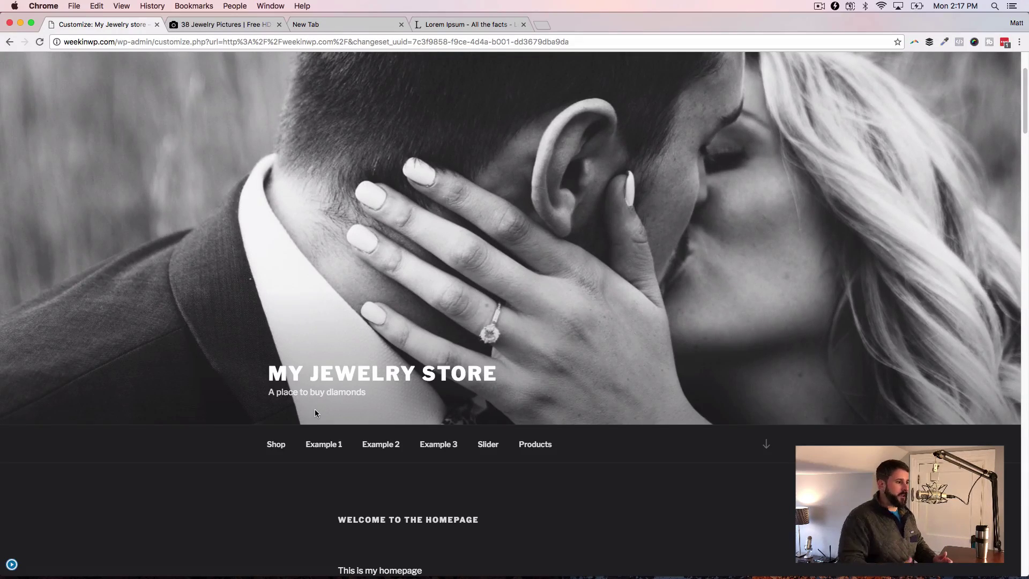
scroll(322, 439, down, 7)
scroll(349, 440, up, 3)
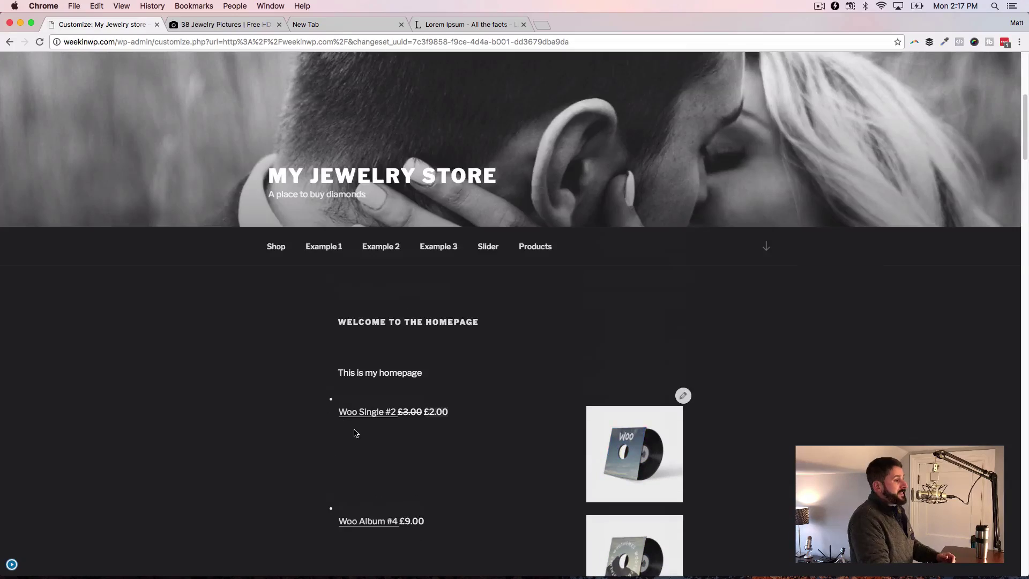
scroll(407, 386, down, 7)
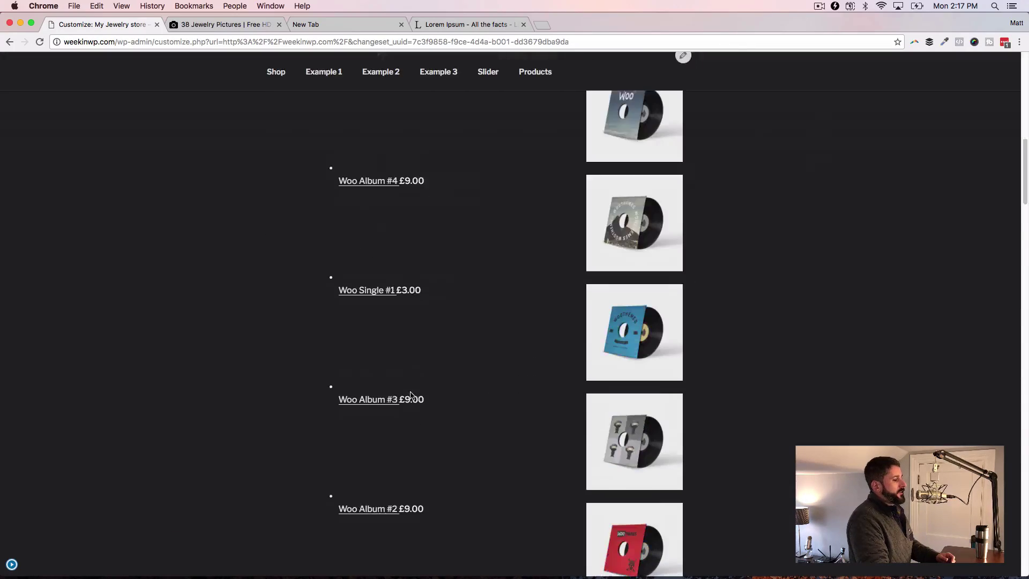
scroll(410, 396, down, 15)
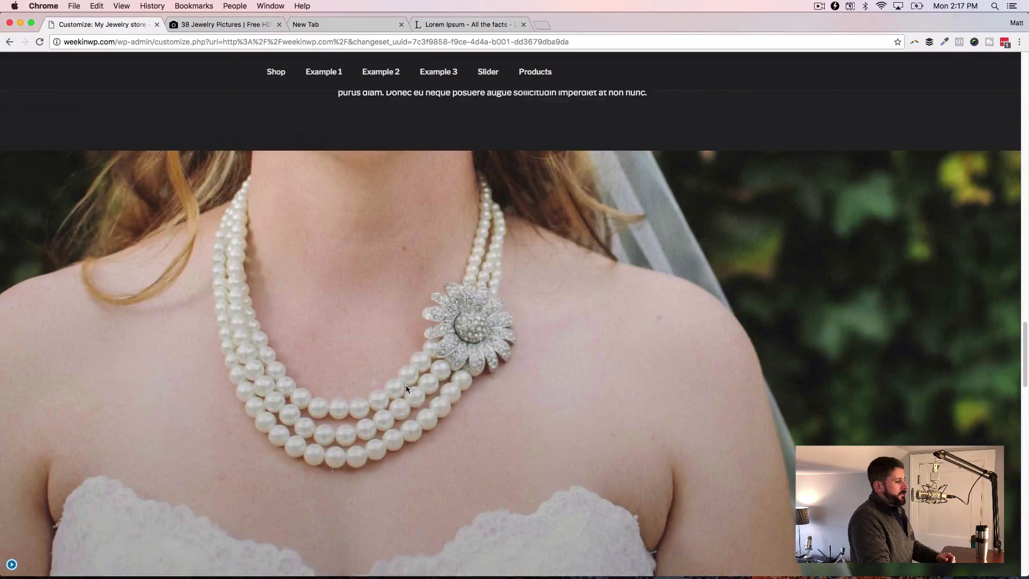
scroll(407, 384, down, 20)
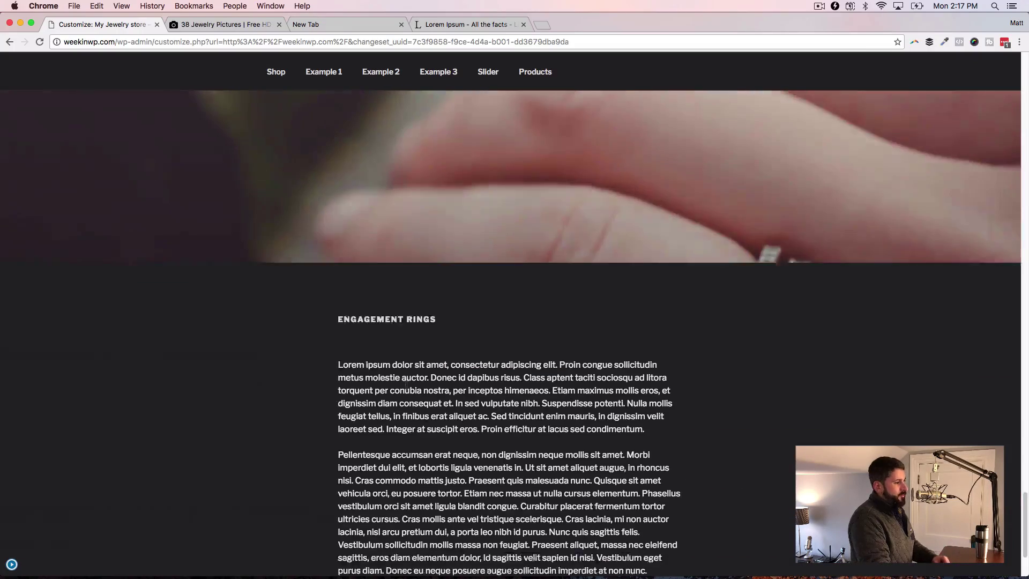
scroll(406, 383, up, 11)
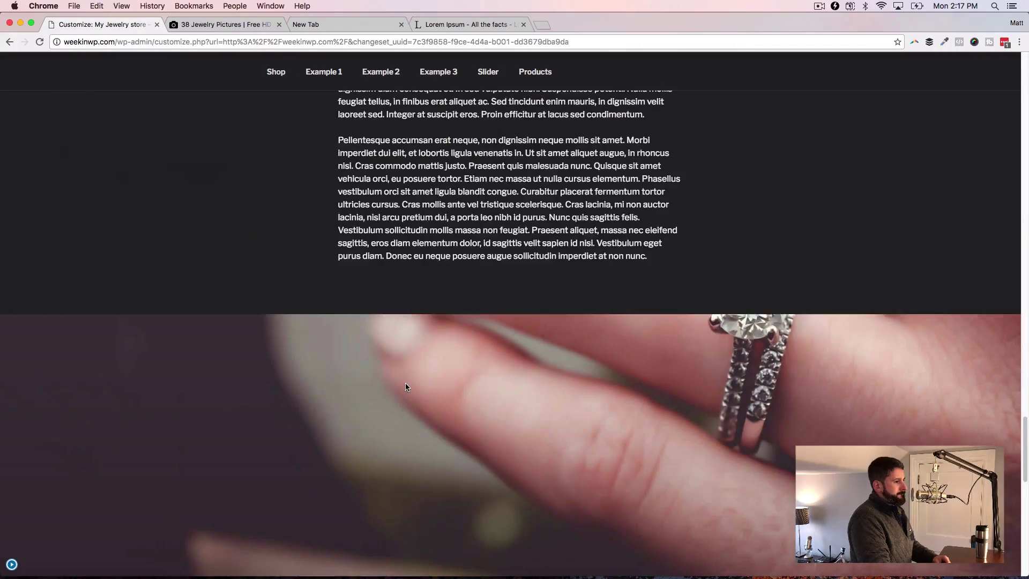
scroll(405, 386, up, 7)
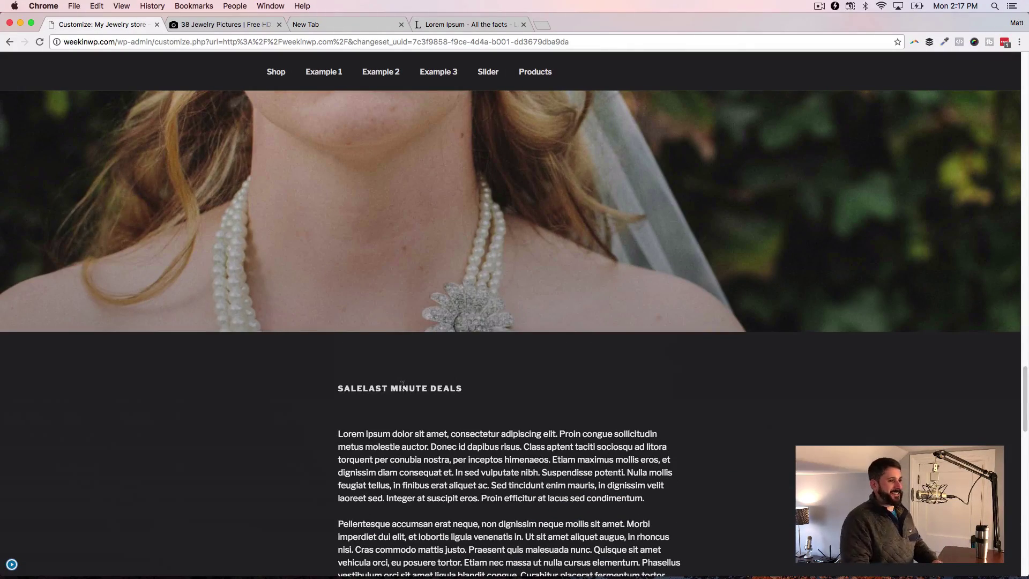